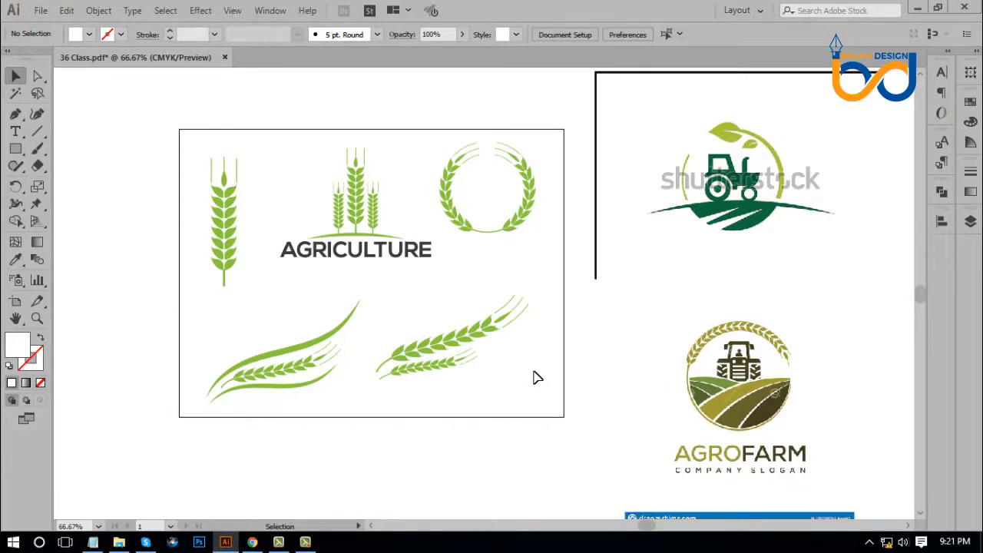
left_click_drag(188, 130, 535, 431)
left_click(535, 452)
left_click(493, 339)
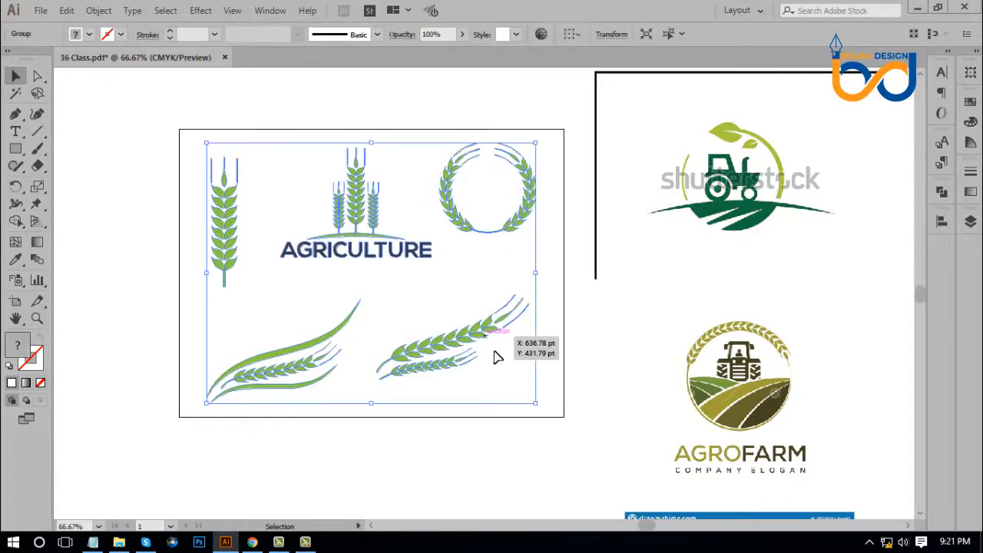
left_click(531, 416)
Shift the AgroFarm image and the leaf-and-tractor image slightly in the blank area beside the artboard
left_click_drag(713, 343, 727, 320)
left_click_drag(782, 183, 771, 144)
left_click_drag(764, 352, 750, 351)
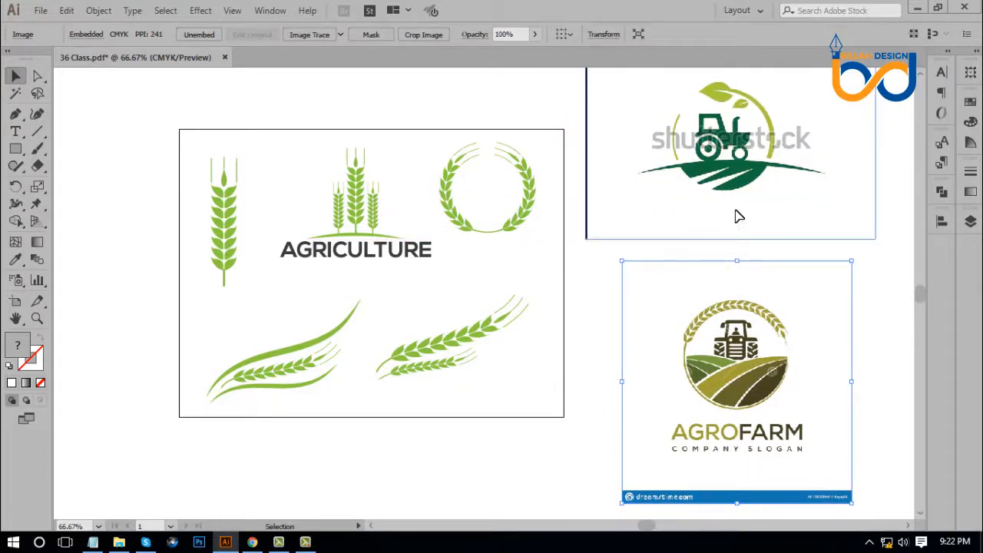
left_click_drag(736, 215, 753, 220)
Move the grouped wheat and AGRICULTURE artwork off the artboard onto the blank canvas to its left
left_click(515, 228)
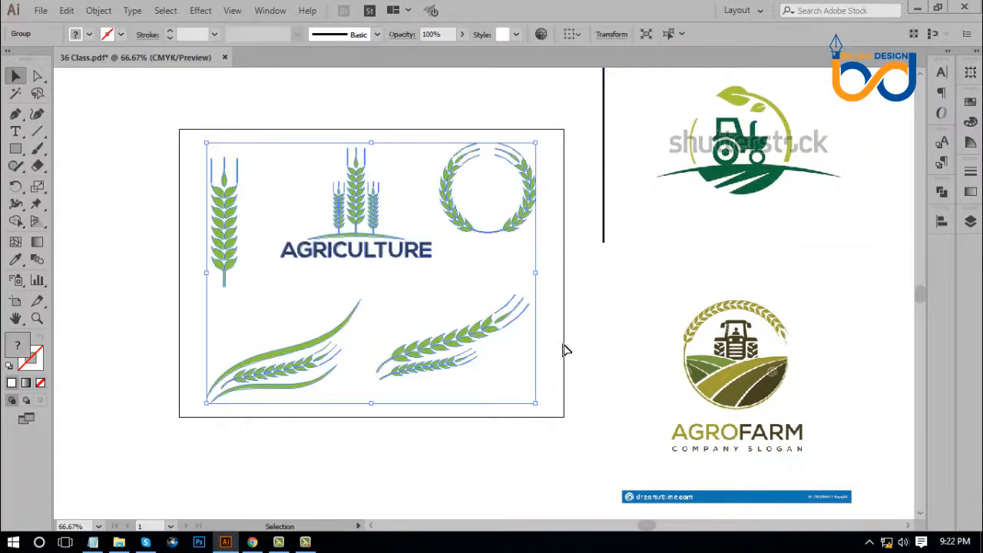
key("ctrl+minus")
key("ctrl+minus")
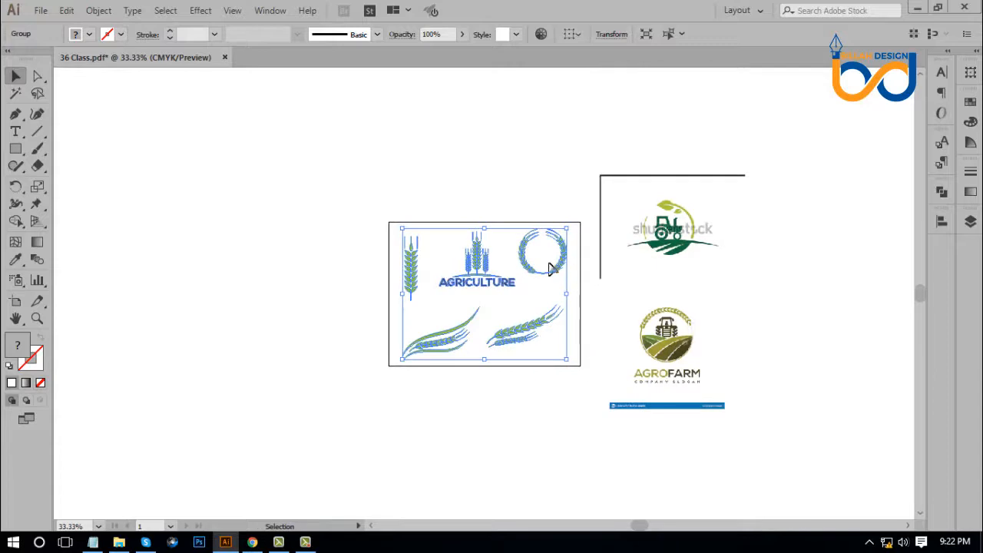
left_click_drag(564, 273, 301, 257)
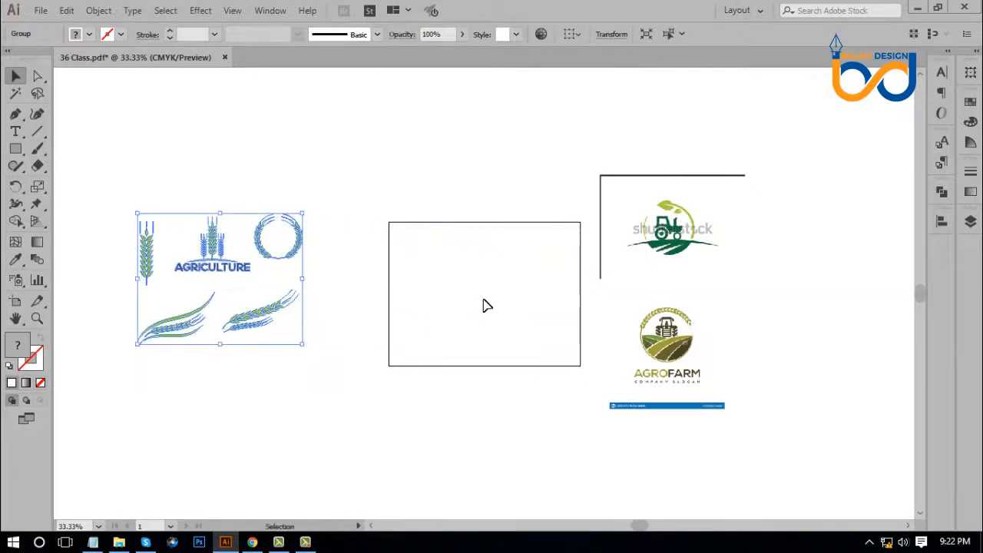
left_click(487, 303)
Move the AgroFarm reference image onto the empty artboard
key("ctrl+plus")
key("ctrl+plus")
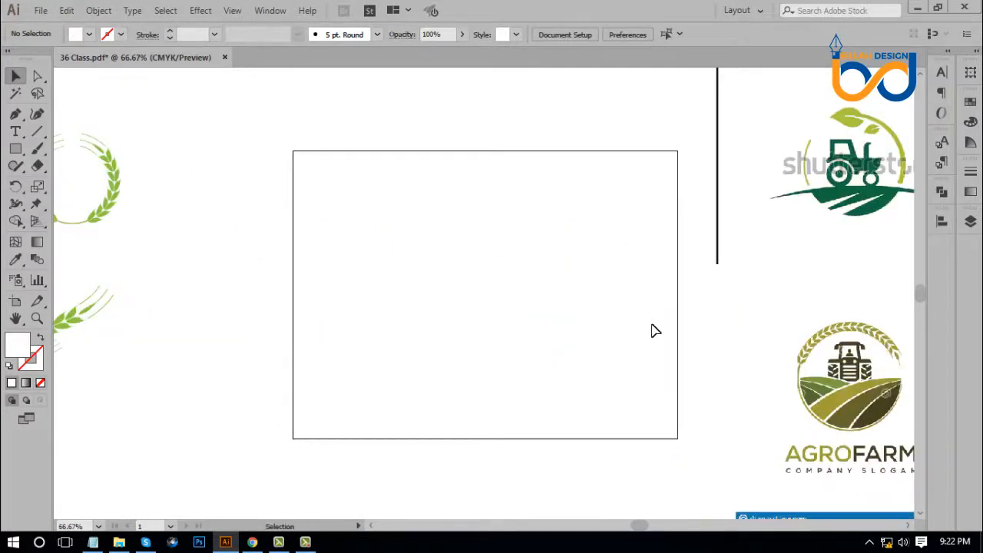
left_click_drag(626, 276, 590, 220)
left_click_drag(735, 325, 414, 225)
left_click(672, 345)
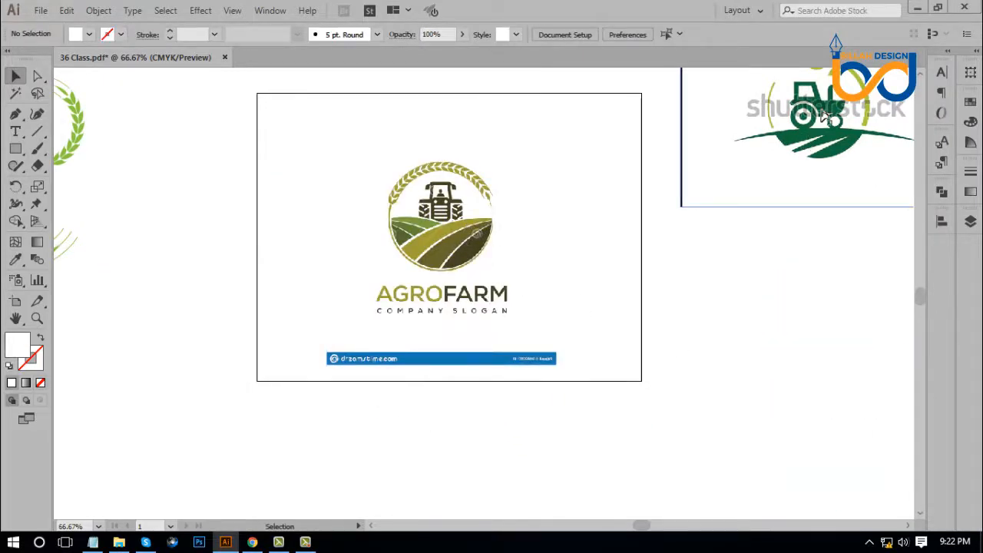
Move the leaf-and-tractor image clear of the artboard's right edge and position the AgroFarm image near the artboard's centre
left_click_drag(825, 115, 666, 192)
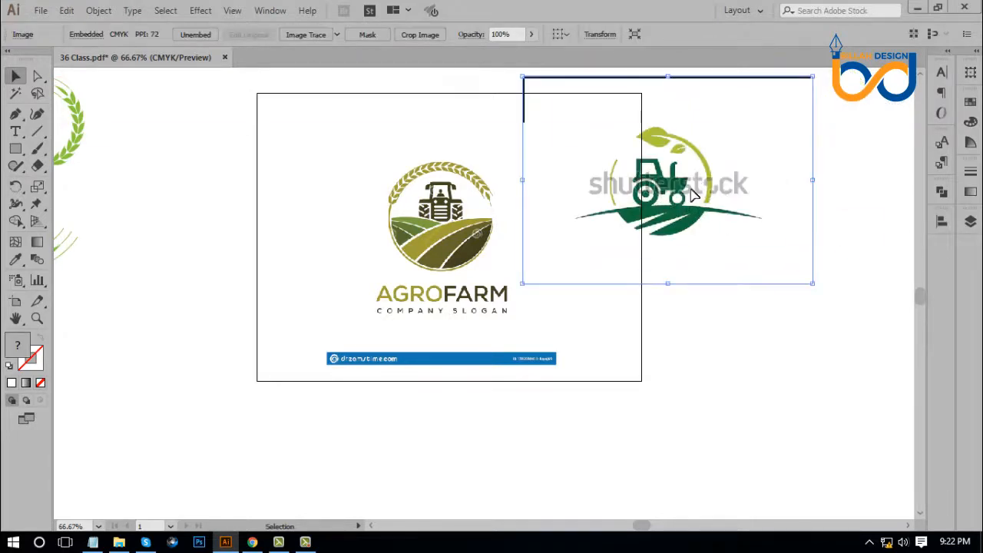
key("ctrl+z")
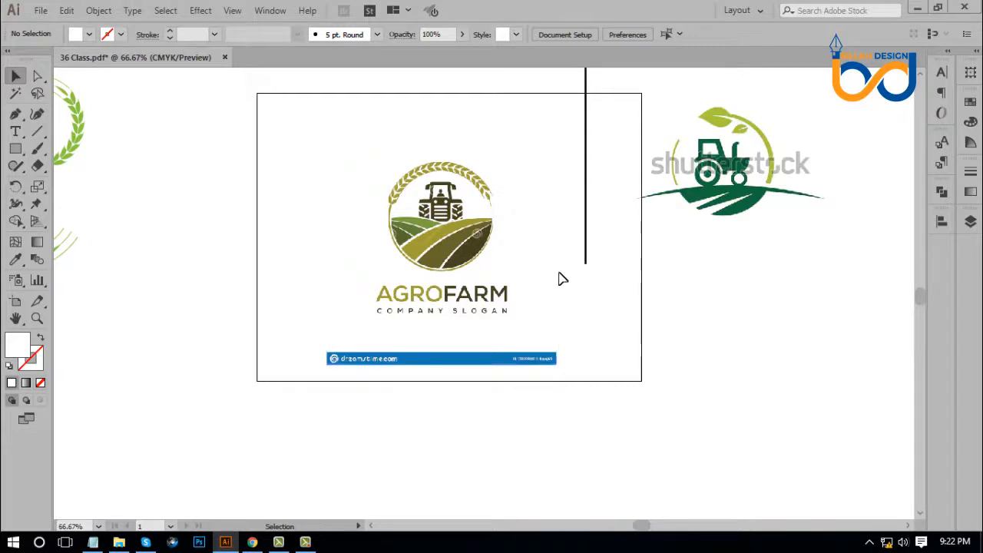
left_click_drag(500, 217, 490, 230)
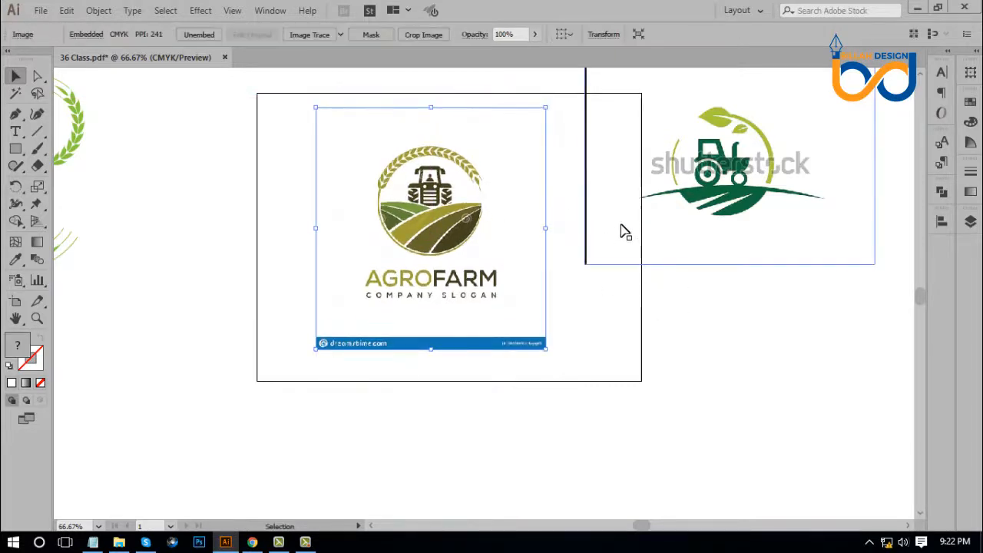
left_click_drag(624, 222, 768, 222)
left_click_drag(460, 221, 474, 228)
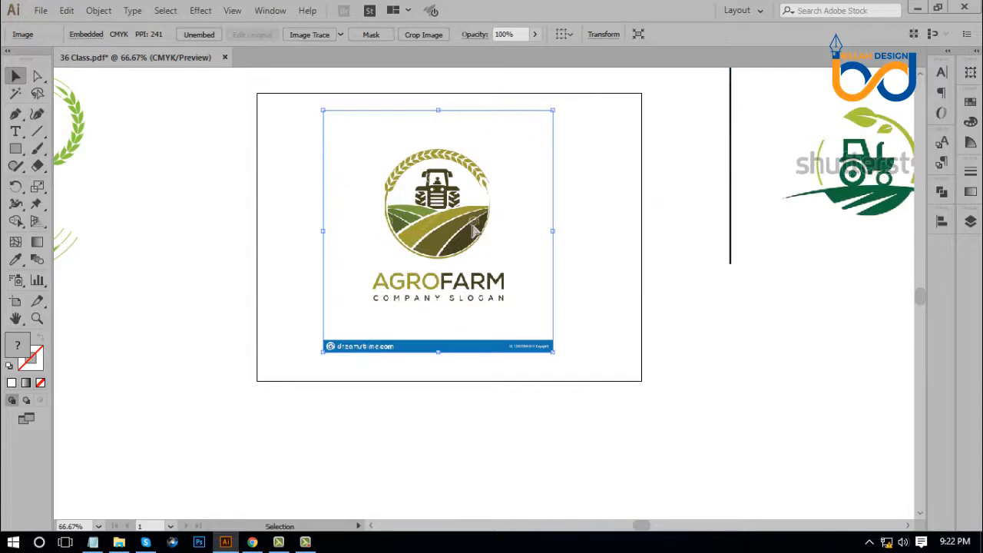
left_click(631, 288)
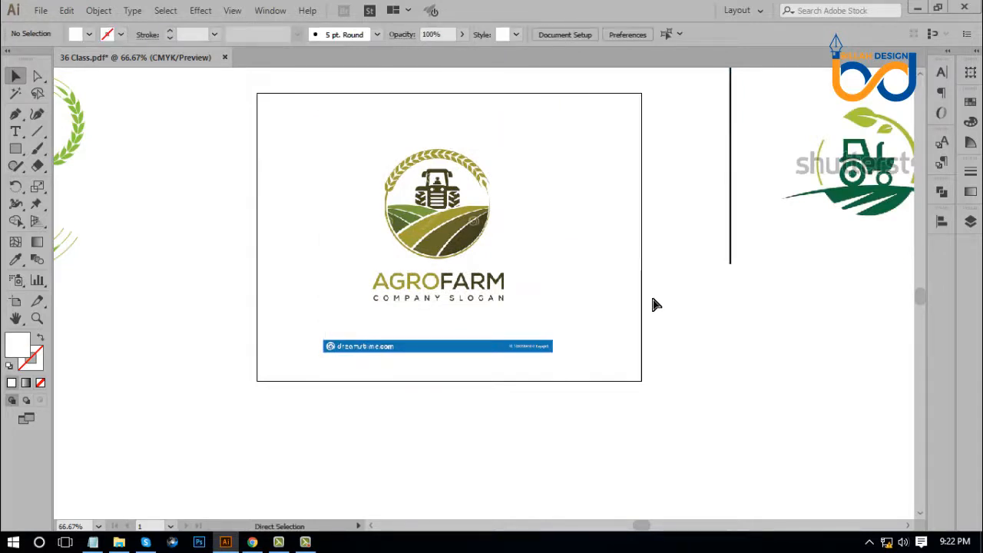
Prepare the Pen tool for tracing the AgroFarm emblem with no fill and a black stroke
key("ctrl+plus")
key("ctrl+plus")
scroll(630, 281, "up", 5)
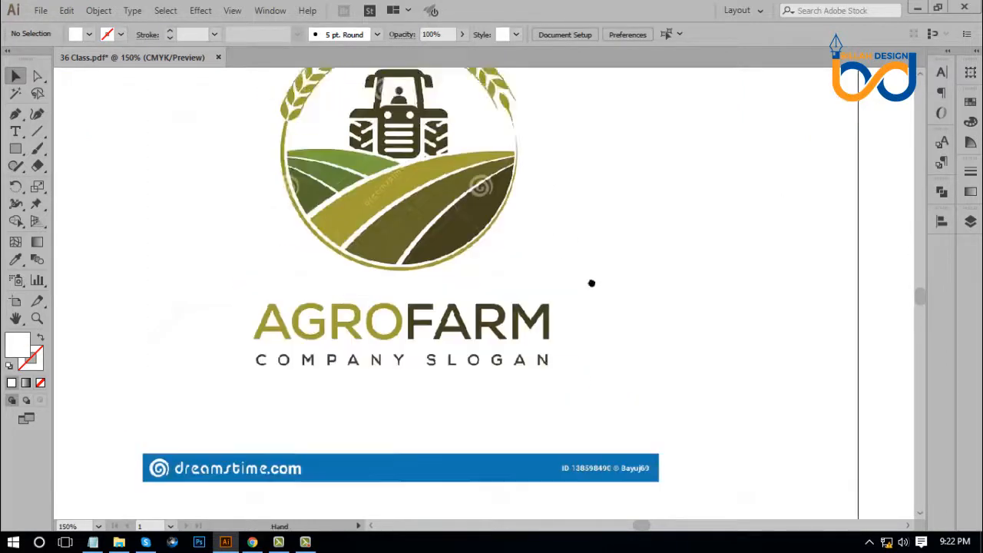
key("ctrl+plus")
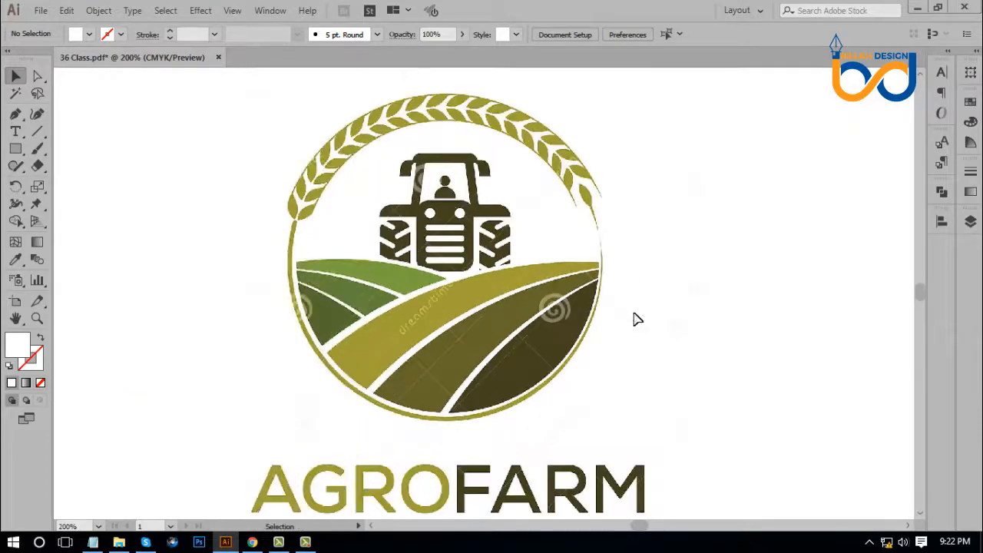
key("space")
left_click_drag(559, 325, 549, 296)
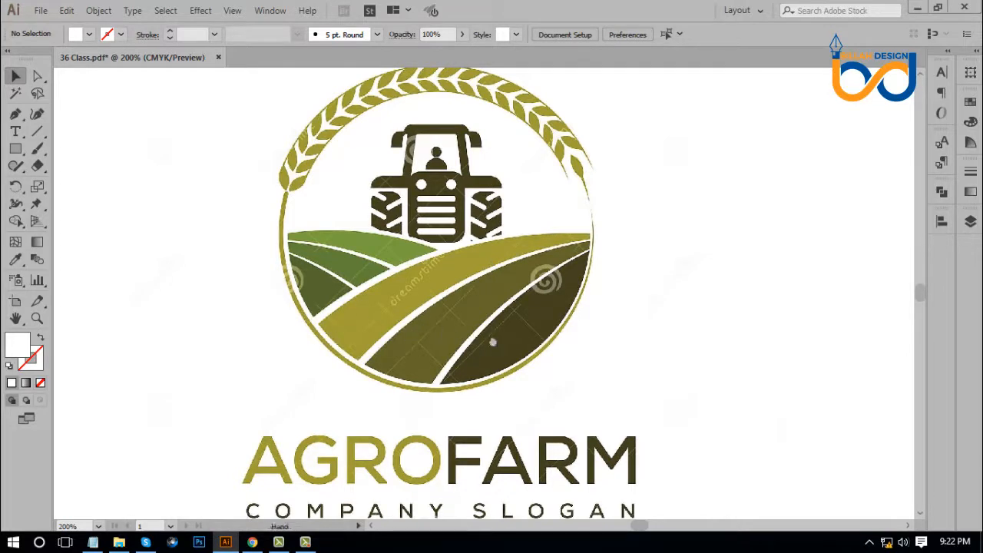
left_click_drag(493, 341, 496, 333)
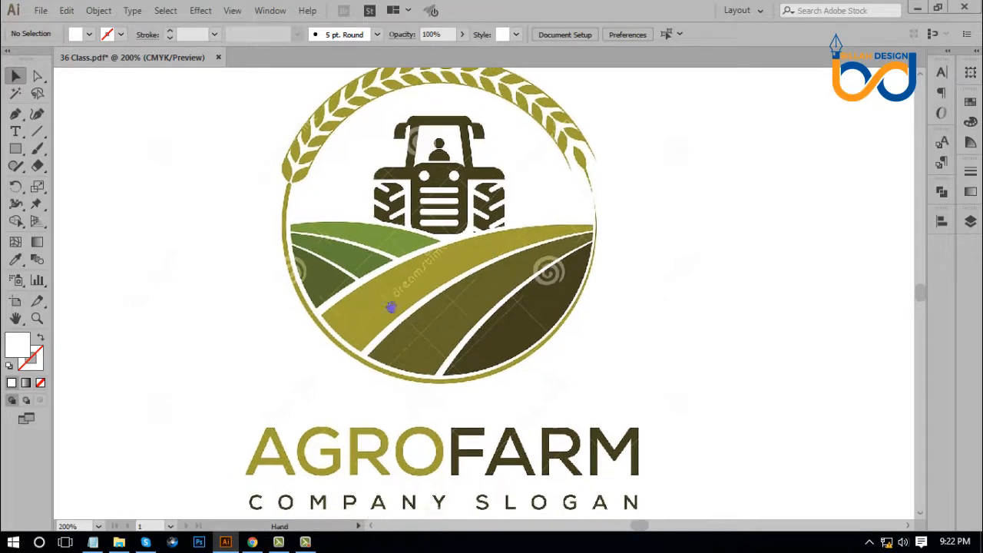
left_click(19, 115)
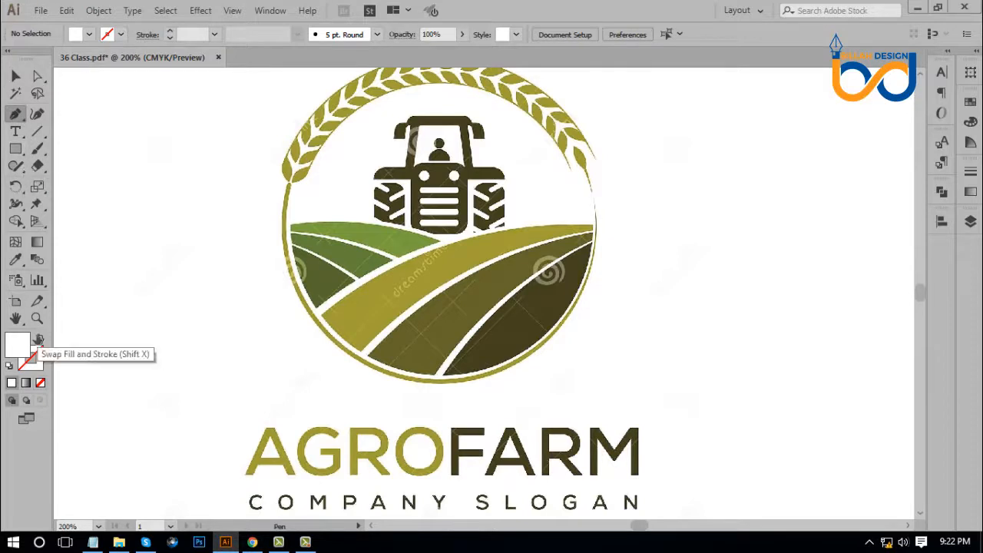
left_click(38, 338)
left_click(31, 358)
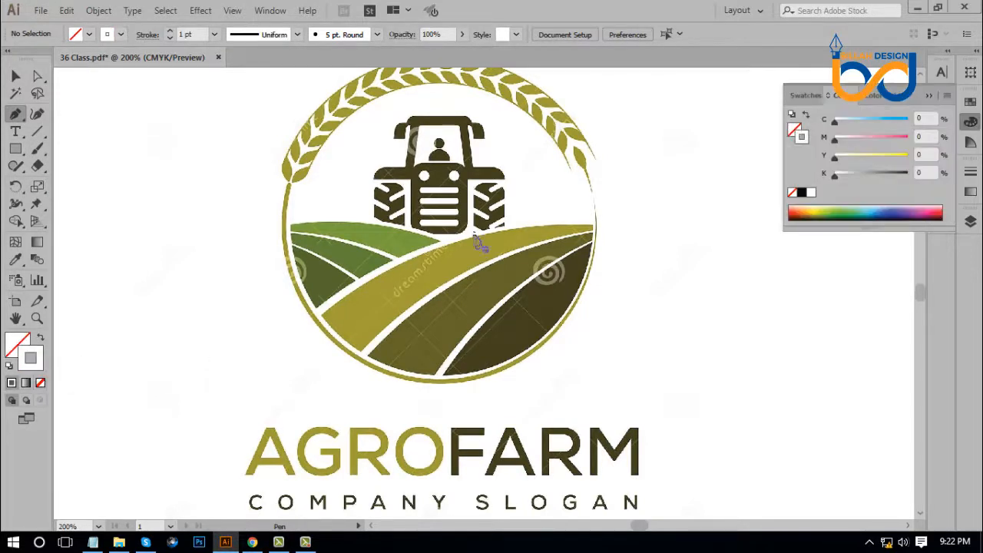
left_click(971, 104)
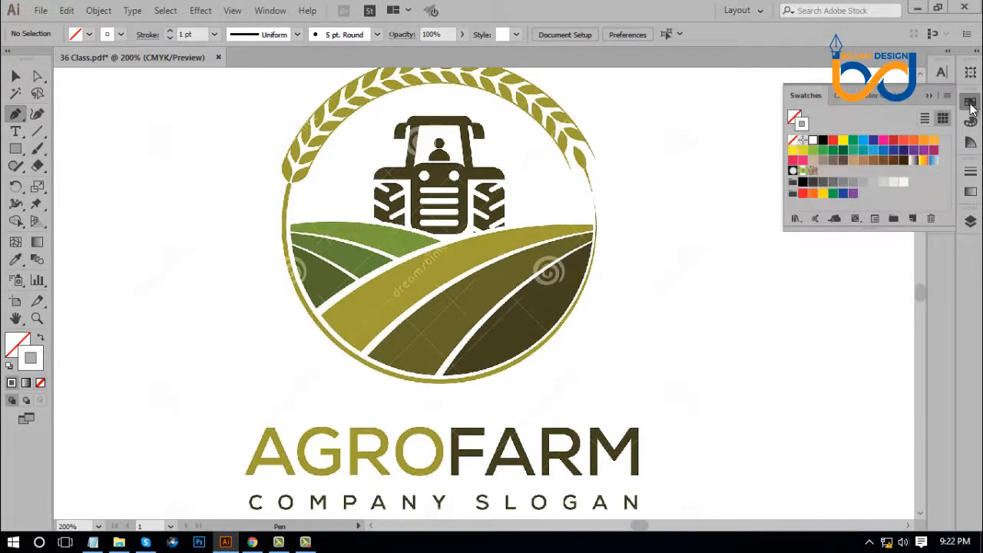
left_click(822, 141)
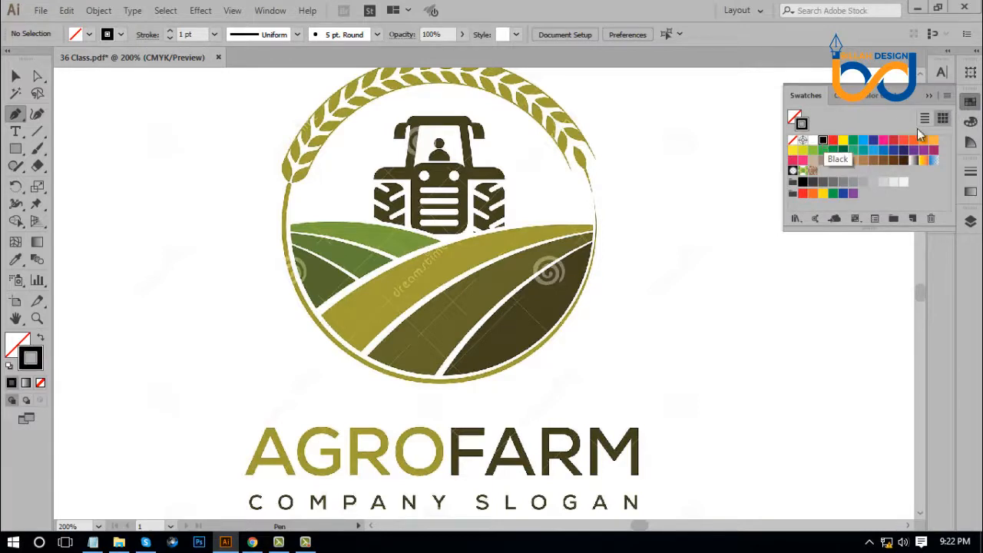
left_click(970, 108)
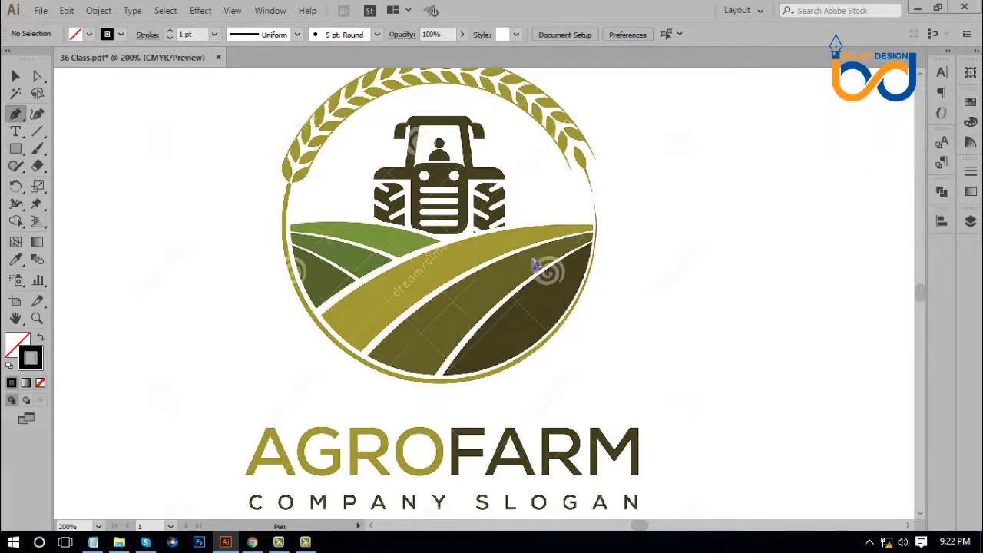
Trace the upper edge of the light olive field stripe with a curved path about 211 pt wide and 71 pt high, overshooting the circle at both ends
key("ctrl+equal")
scroll(412, 274, "up", 1)
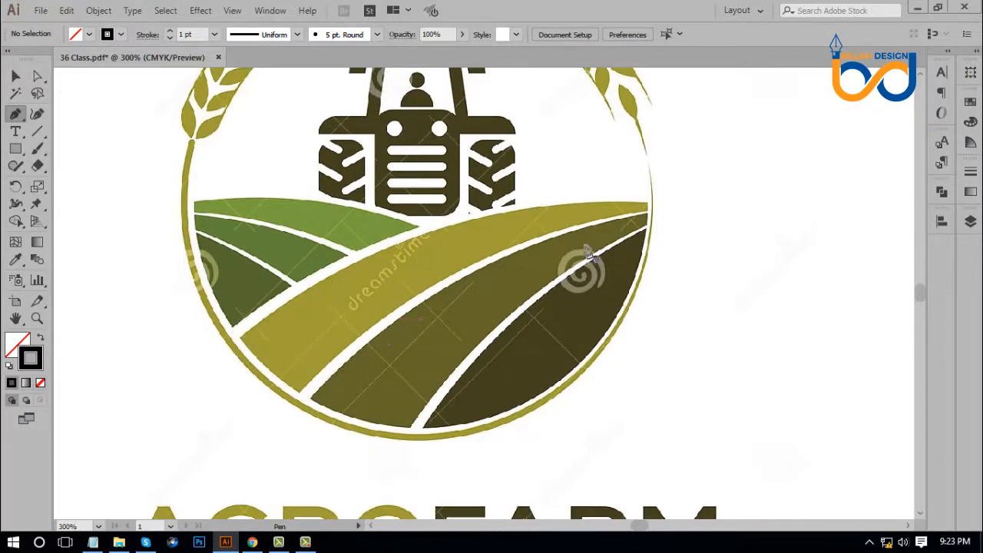
left_click_drag(403, 280, 411, 269)
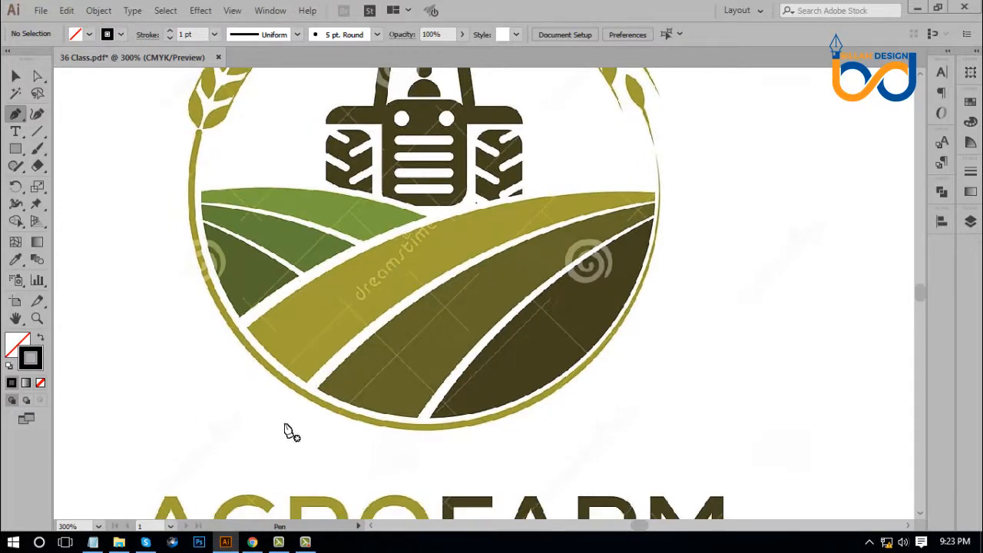
left_click(212, 339)
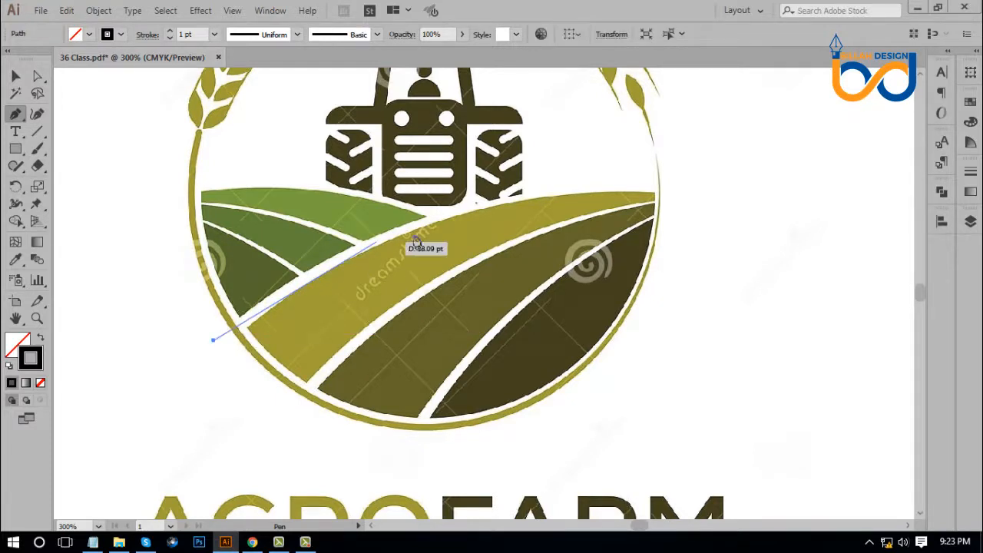
left_click(669, 191)
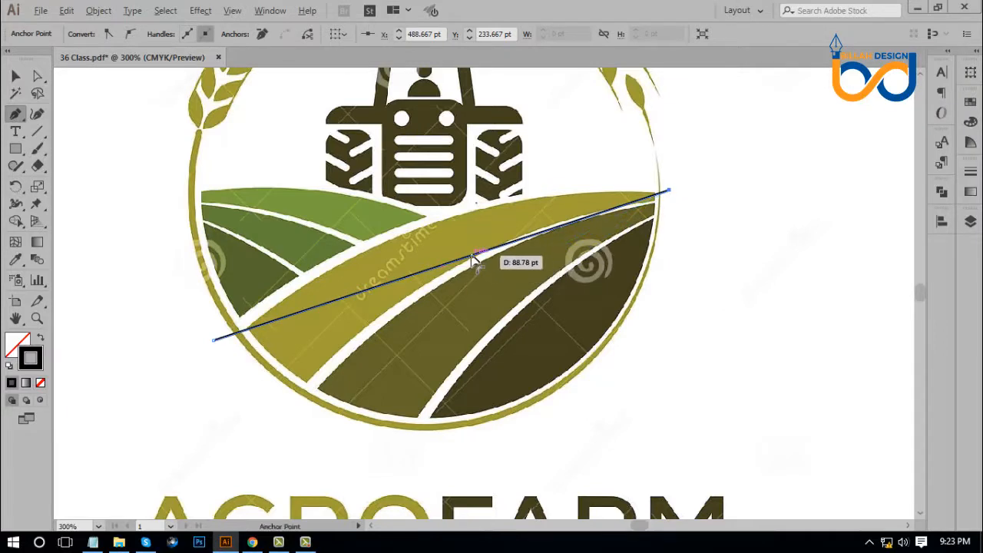
left_click_drag(473, 261, 456, 220)
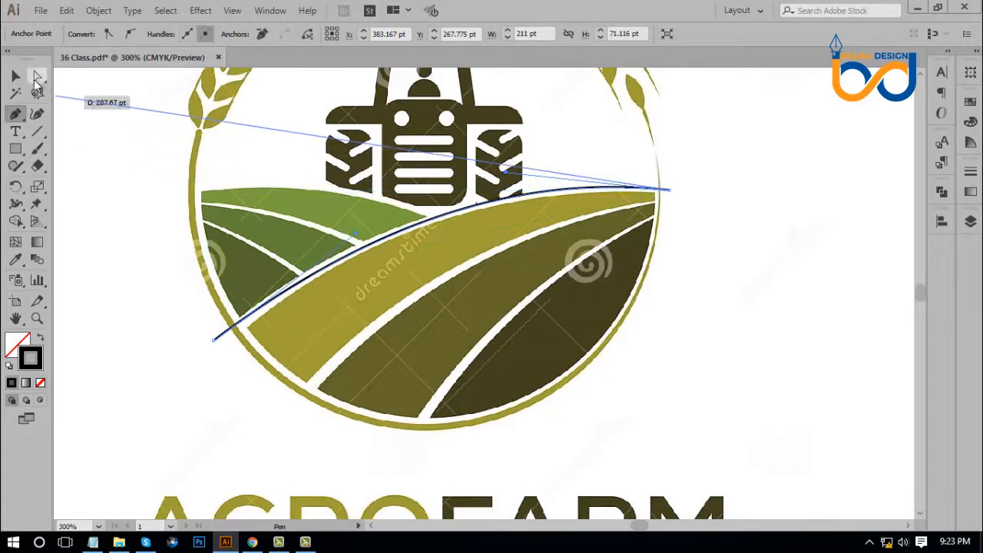
key("v")
left_click(161, 172)
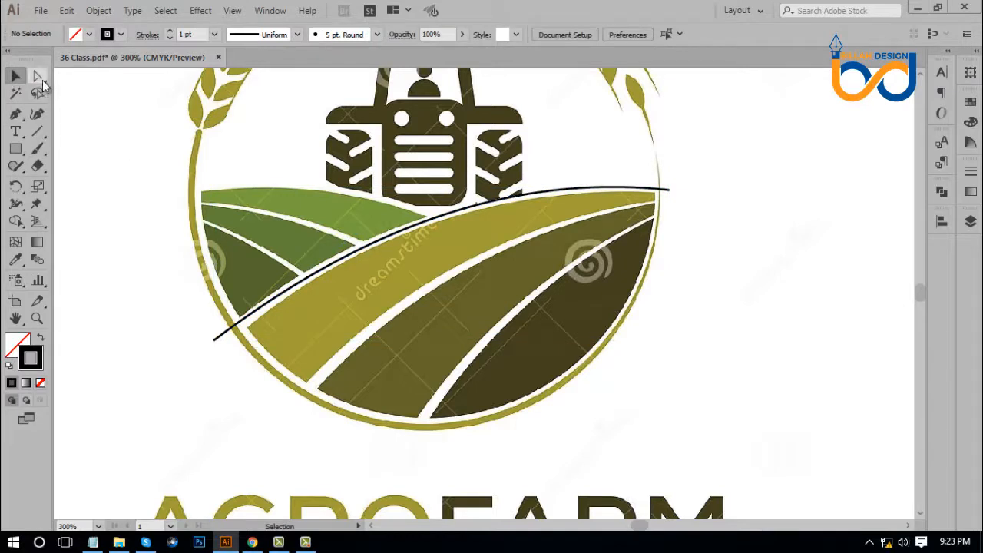
Fine-tune the traced curve by moving its lower-left anchor's handle slightly upward to follow the white gap above the light olive stripe
left_click(40, 78)
left_click_drag(227, 359, 239, 372)
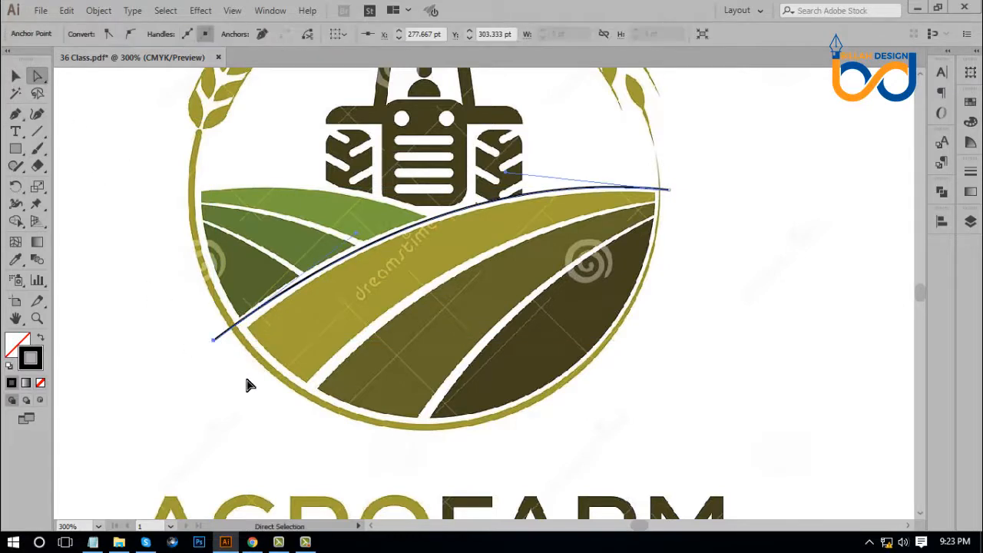
left_click(298, 417)
scroll(413, 329, "down", 1)
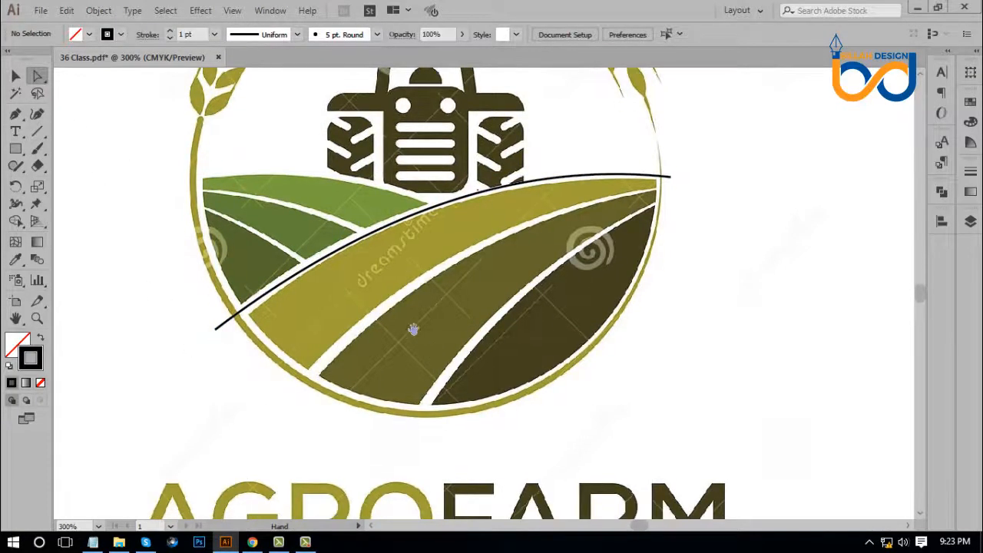
left_click(370, 260)
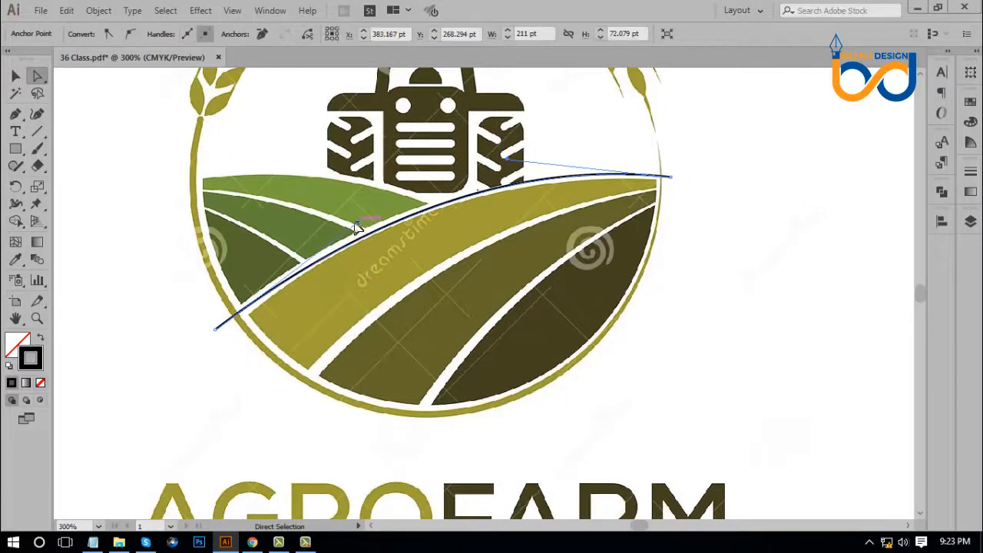
left_click_drag(355, 223, 356, 219)
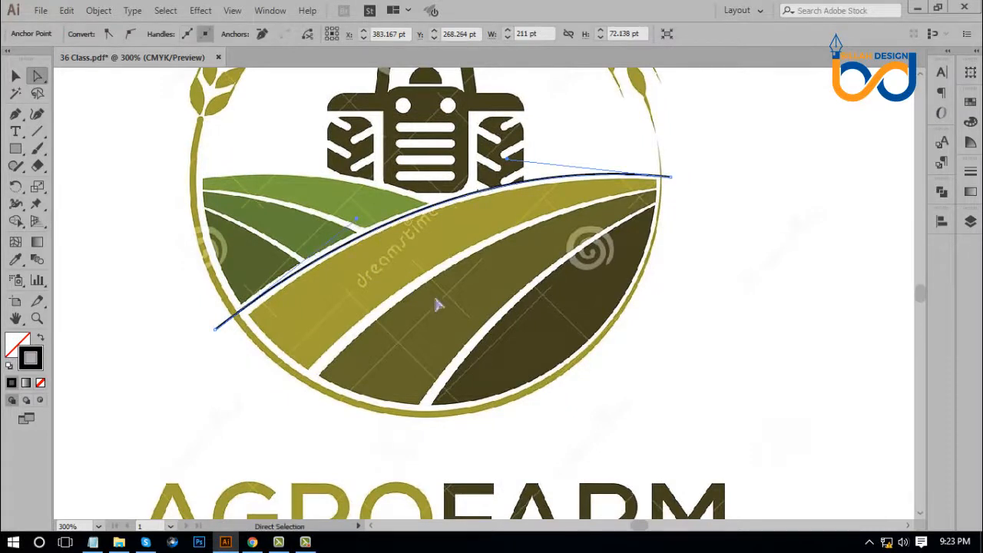
left_click(435, 305)
left_click_drag(485, 290, 475, 300)
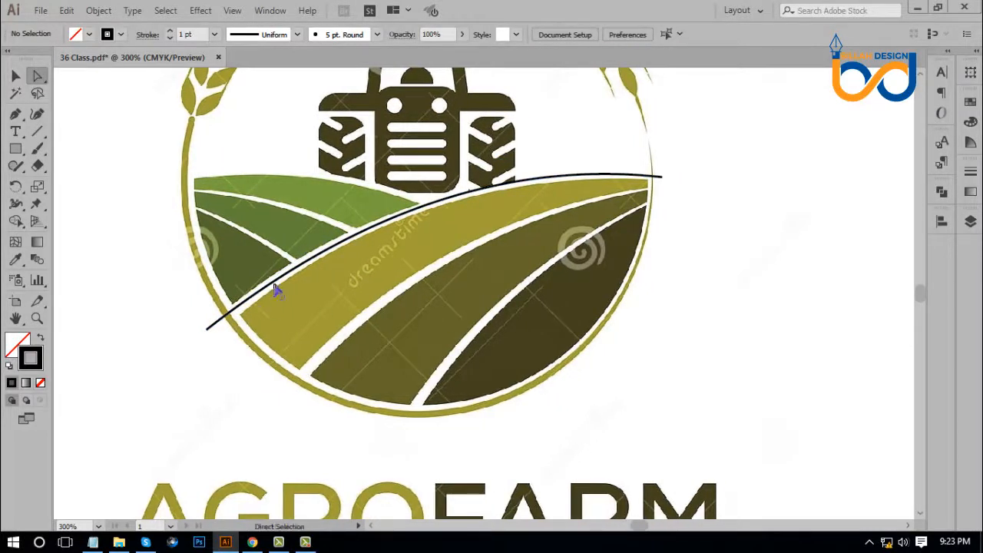
Draw a second curved path about 178 pt wide and 99 pt high along the white gap below the light olive stripe
left_click(15, 113)
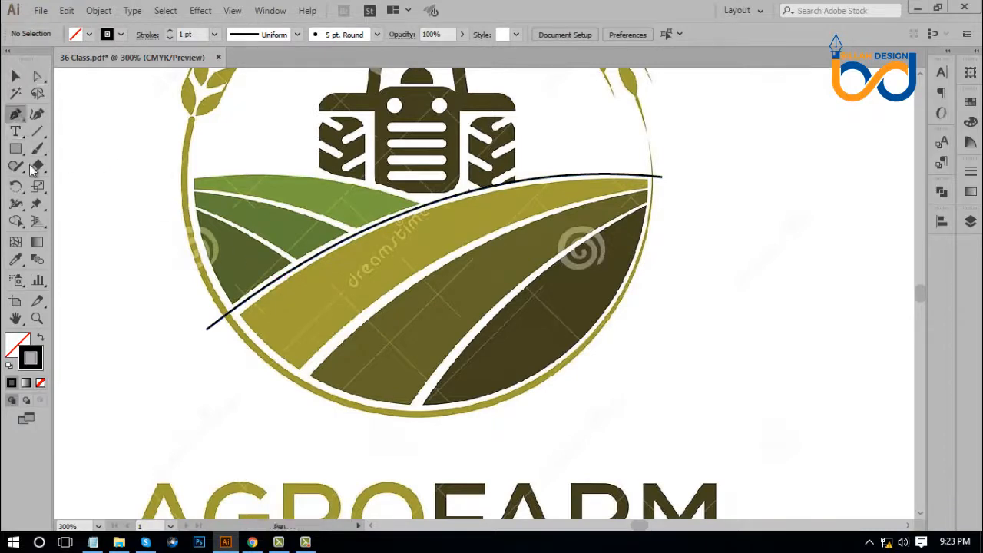
left_click(278, 400)
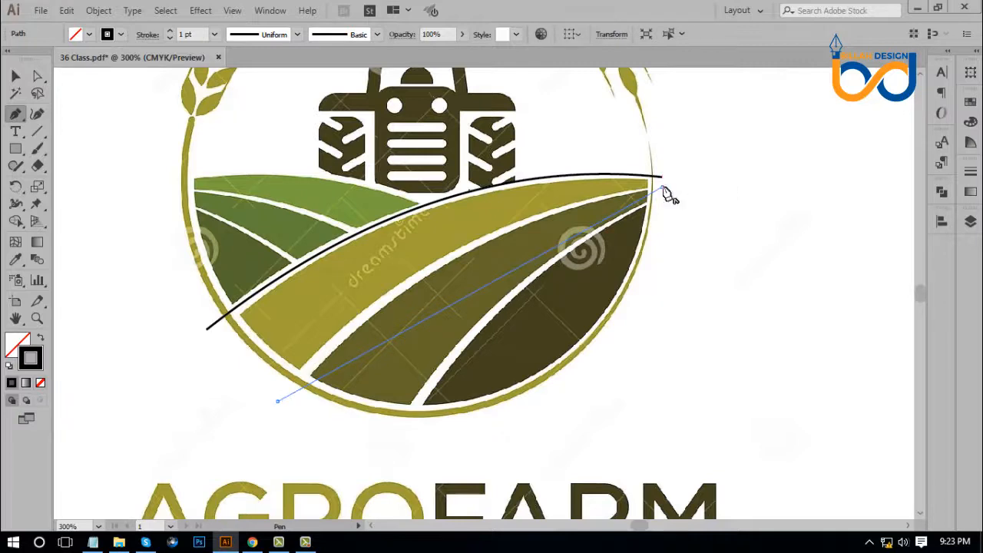
left_click(660, 186)
left_click_drag(540, 281, 481, 248)
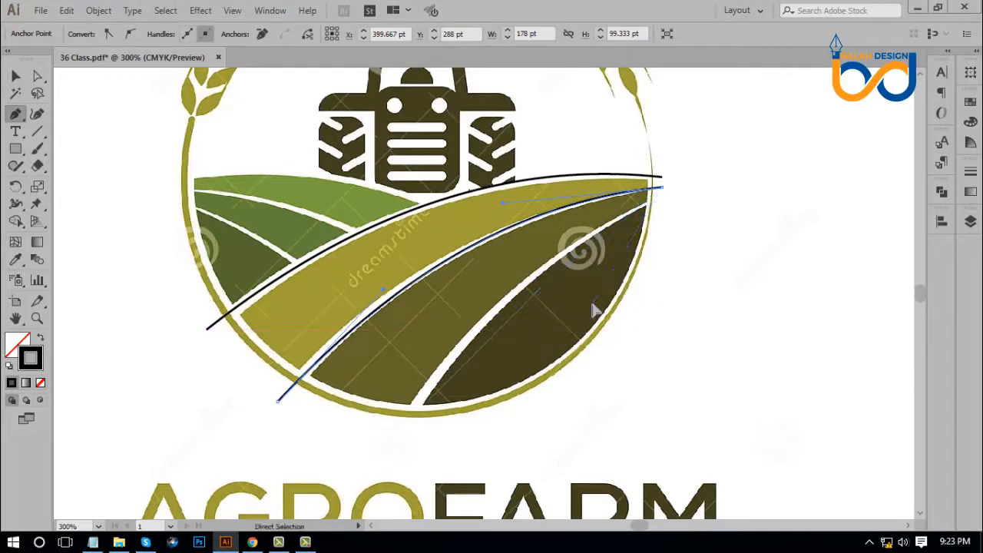
Fine-tune the second field curve by shifting its lower-left anchor's handle slightly left along the white gap below the light olive stripe
left_click(16, 76)
left_click(609, 403)
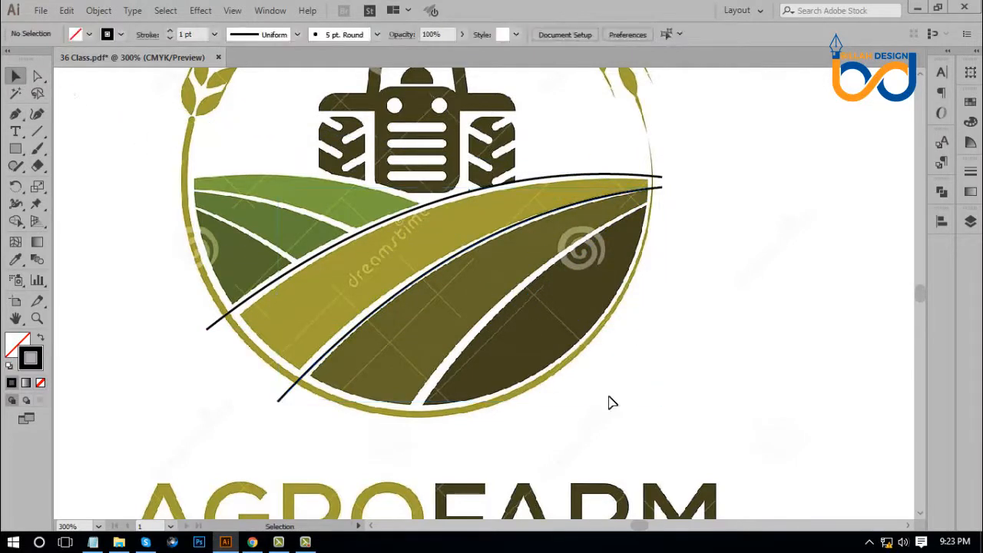
scroll(629, 386, "down", 1)
key("a")
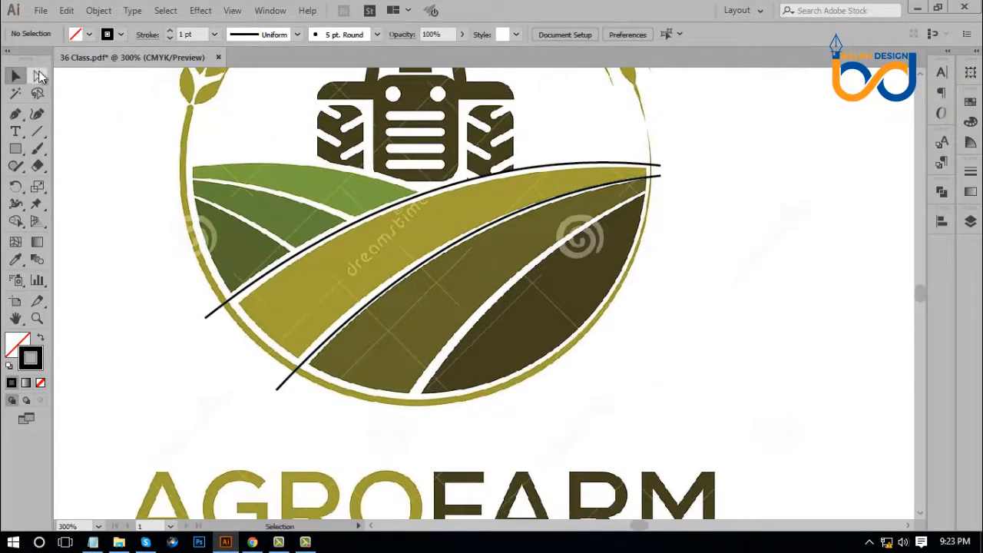
left_click_drag(260, 370, 309, 425)
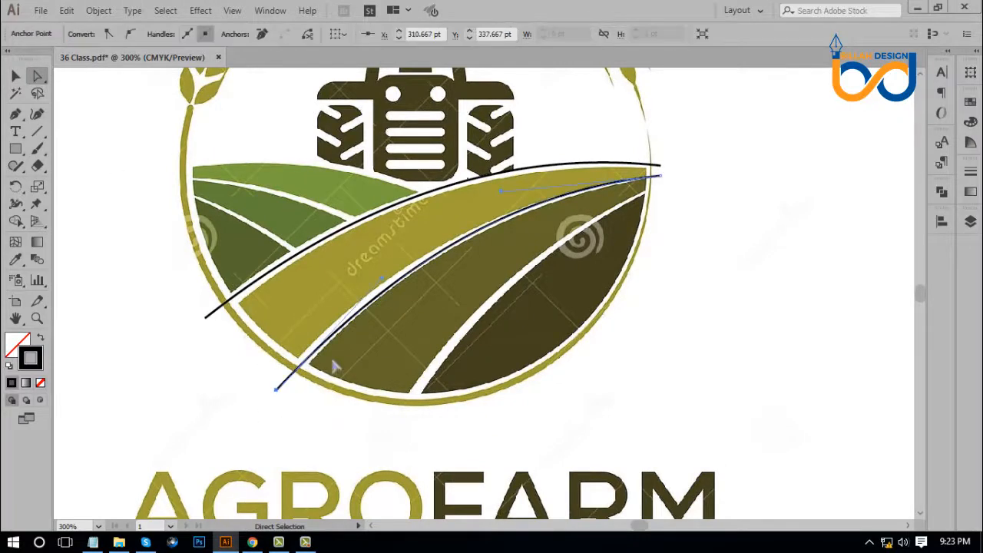
left_click_drag(383, 284, 379, 284)
left_click(542, 347)
scroll(548, 351, "down", 1)
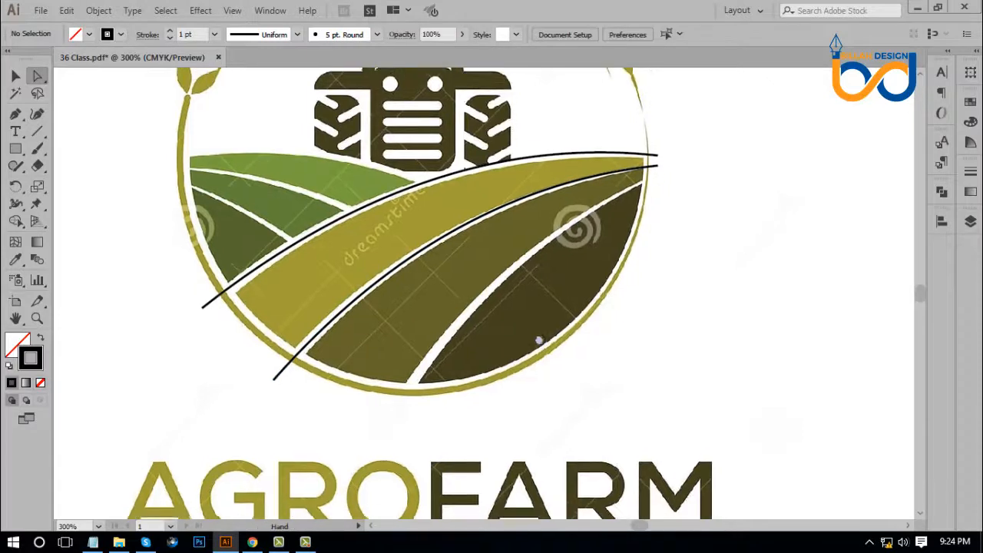
Trace the white gap above the dark brown field with a curved path about 118 pt wide and 107 pt high, tuning both handles
left_click(15, 114)
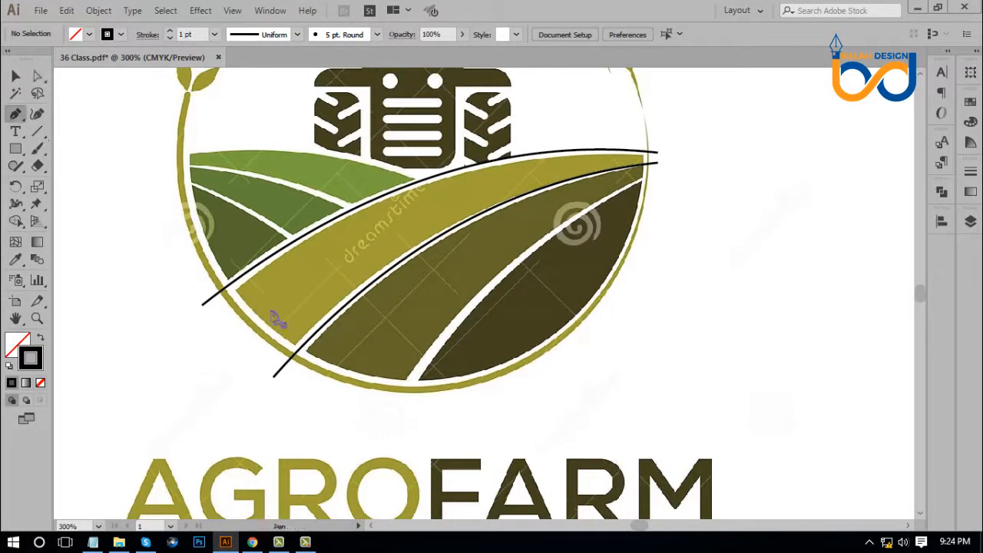
left_click(400, 408)
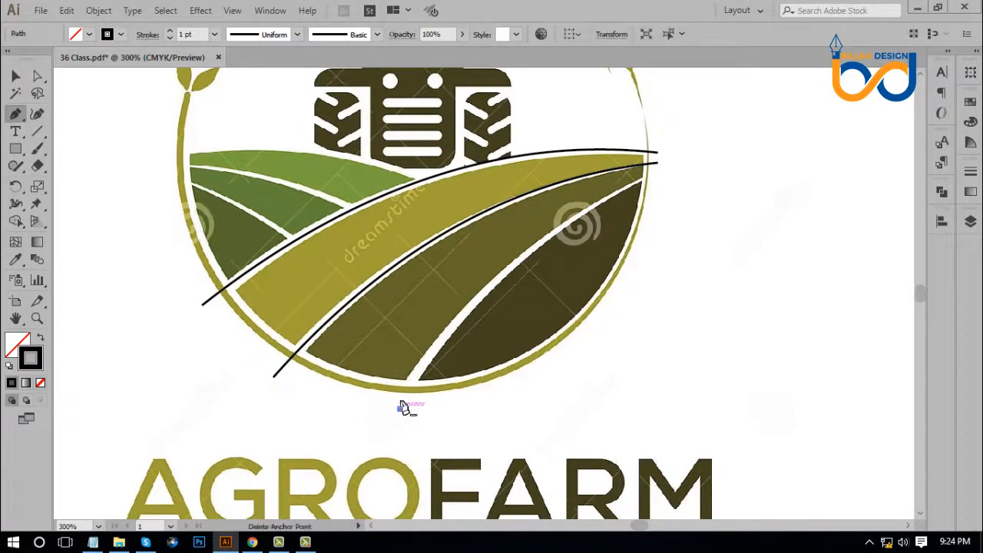
left_click(653, 180)
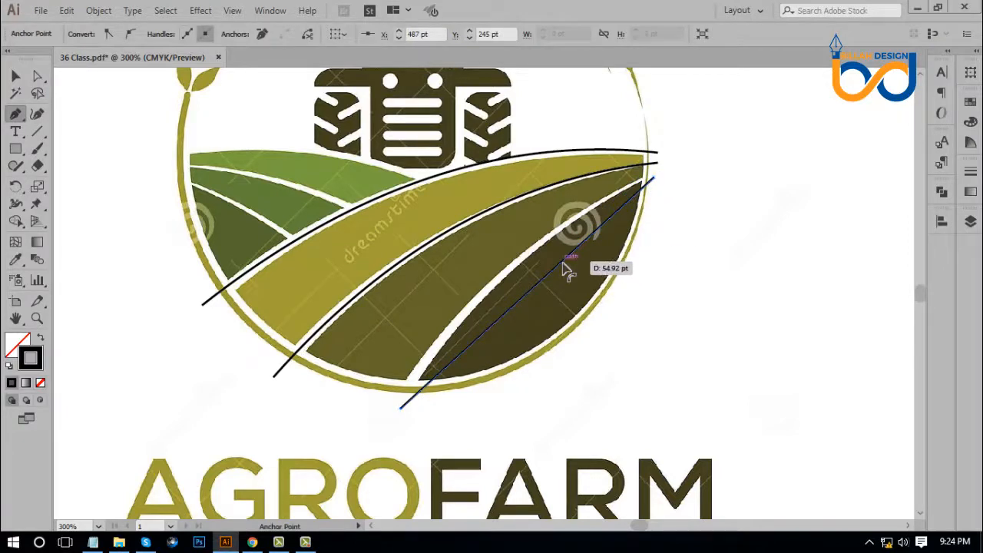
left_click_drag(564, 267, 526, 254)
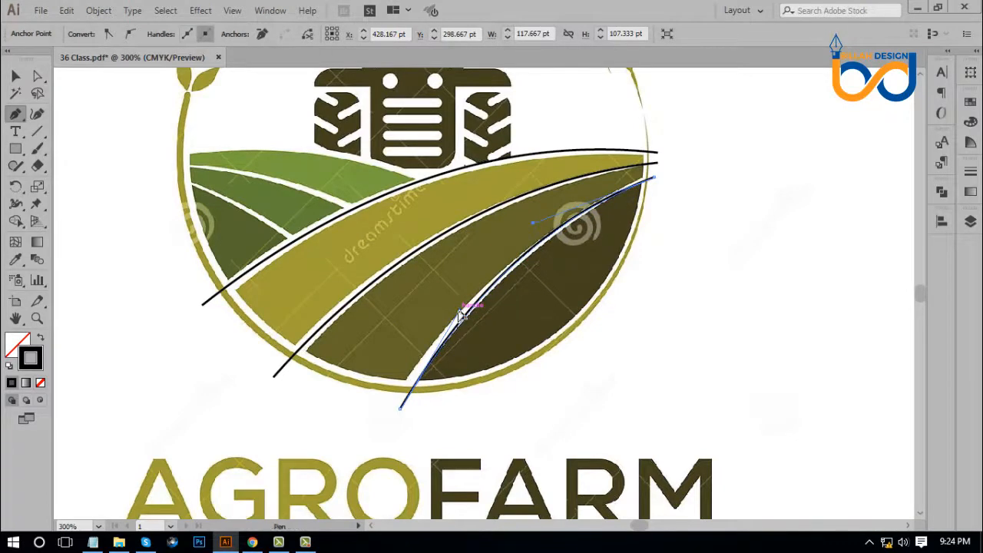
left_click_drag(460, 315, 450, 318)
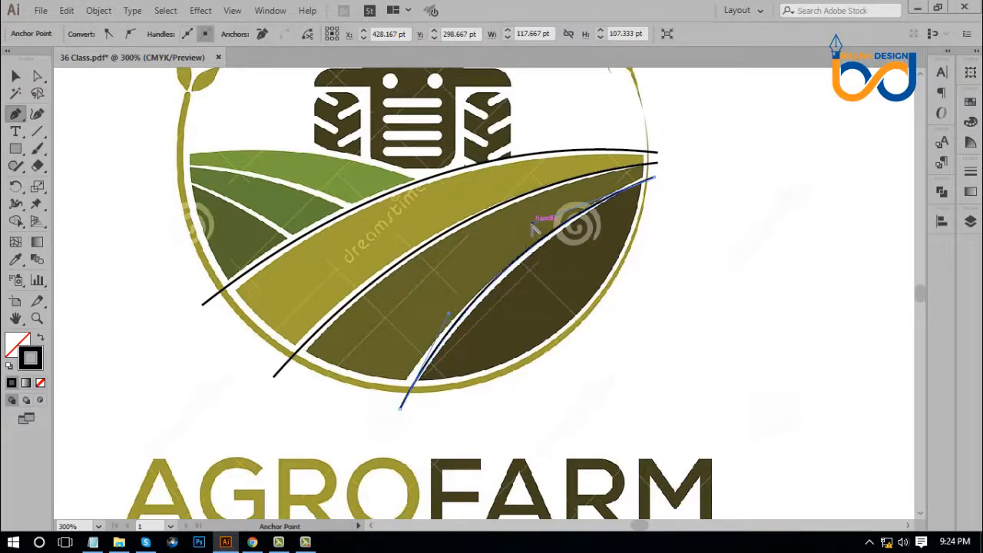
left_click_drag(533, 224, 532, 231)
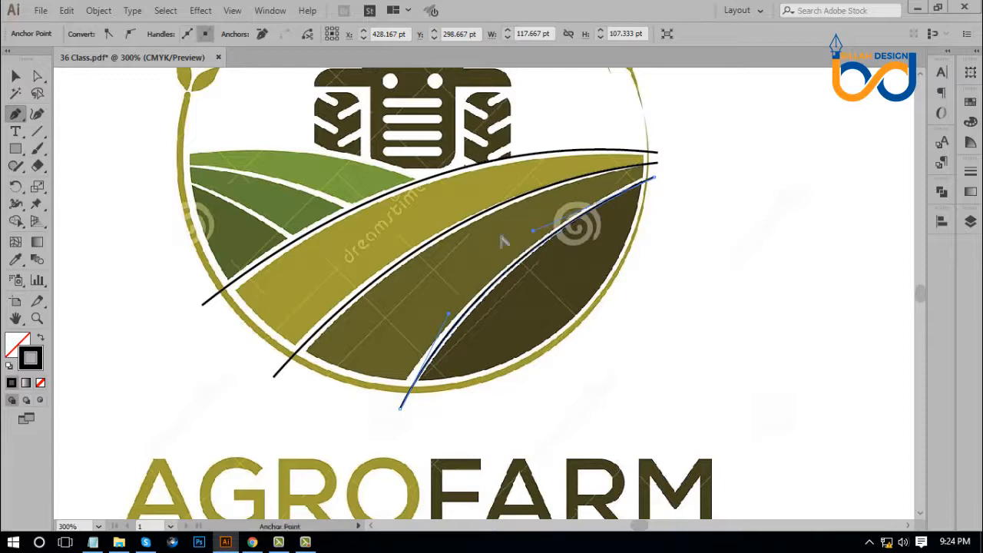
left_click(15, 76)
left_click(88, 165)
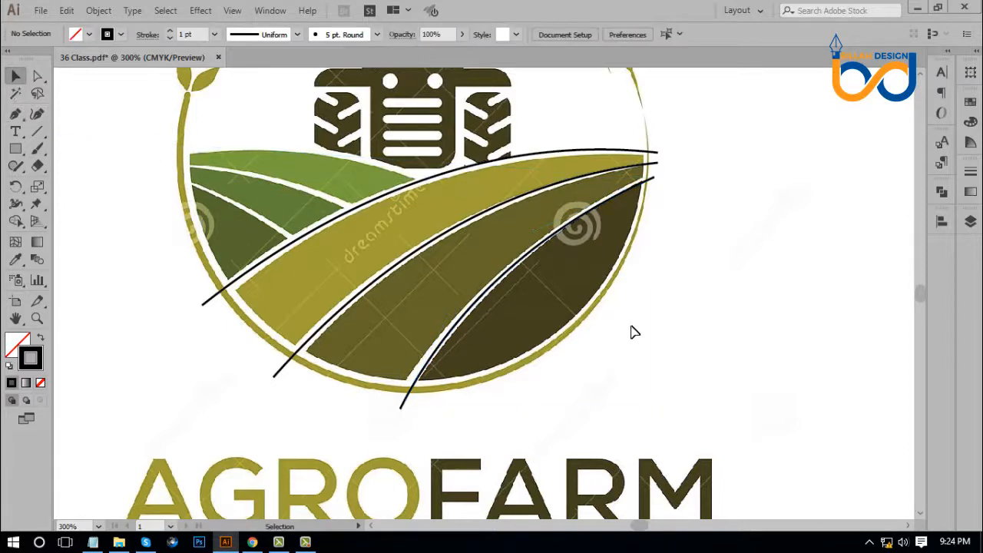
Move the uppermost tapered stroke's thin tip to about X 490.5 pt, Y 235.25 pt and adjust its handle to follow the stripe edge
left_click_drag(616, 302, 631, 314)
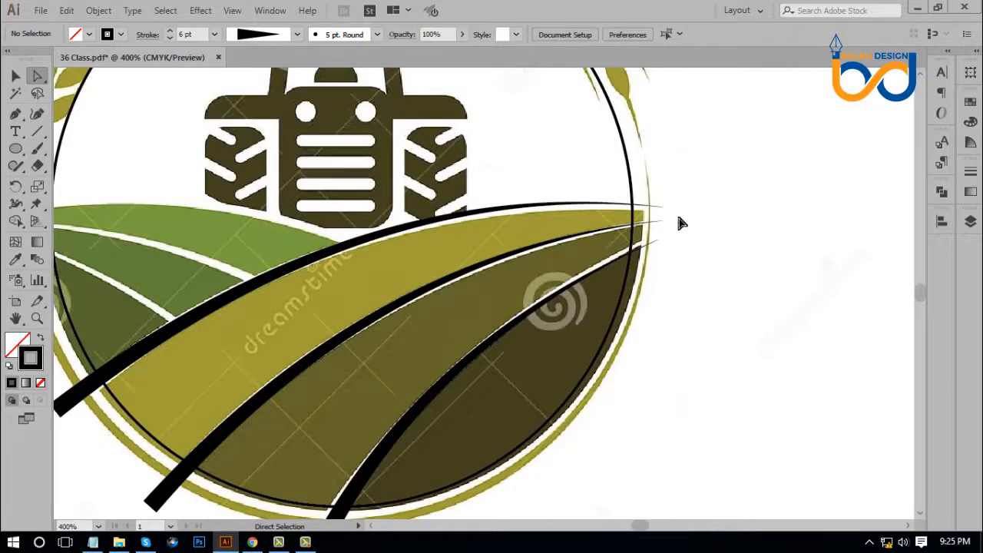
left_click_drag(662, 207, 666, 211)
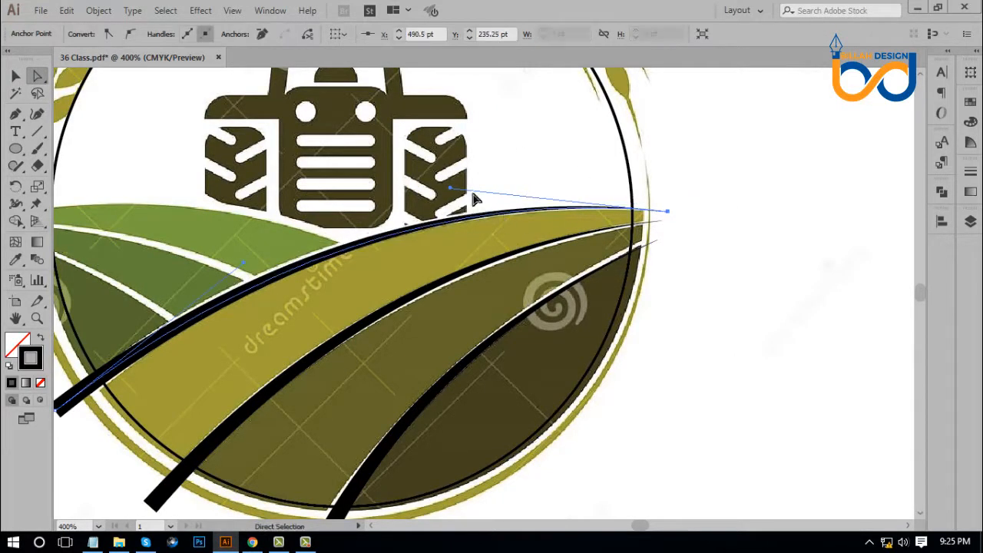
left_click_drag(451, 186, 445, 191)
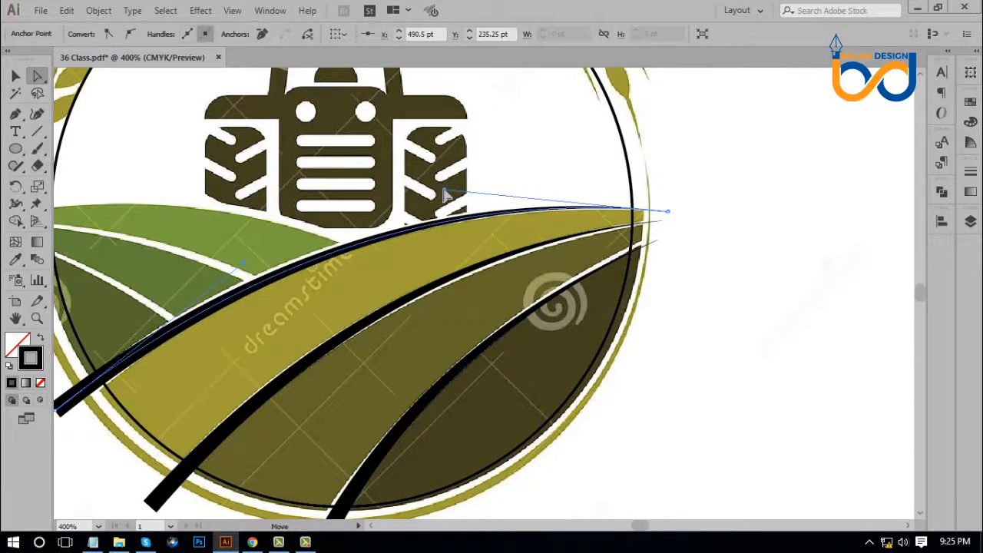
left_click(687, 323)
Extend the middle tapered stroke's thin tip farther outside the circle and lengthen its handle to keep following the white gap
left_click_drag(666, 220, 708, 213)
left_click_drag(494, 234, 464, 233)
left_click(704, 380)
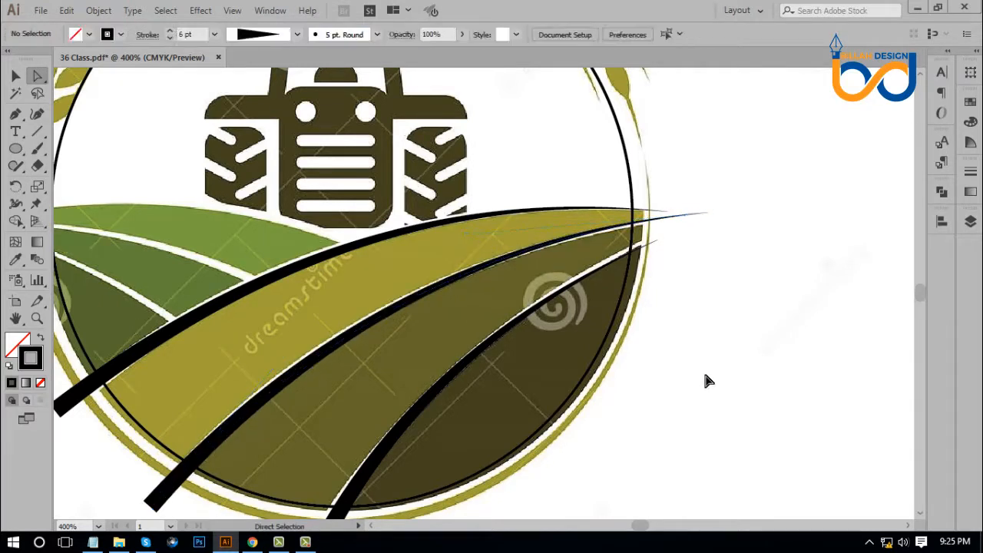
Extend the lowest tapered stroke's thin tip to about X 508.5 pt, Y 233.9 pt and lengthen its handle to follow the white gap
left_click_drag(704, 379, 695, 356)
left_click_drag(647, 221, 711, 194)
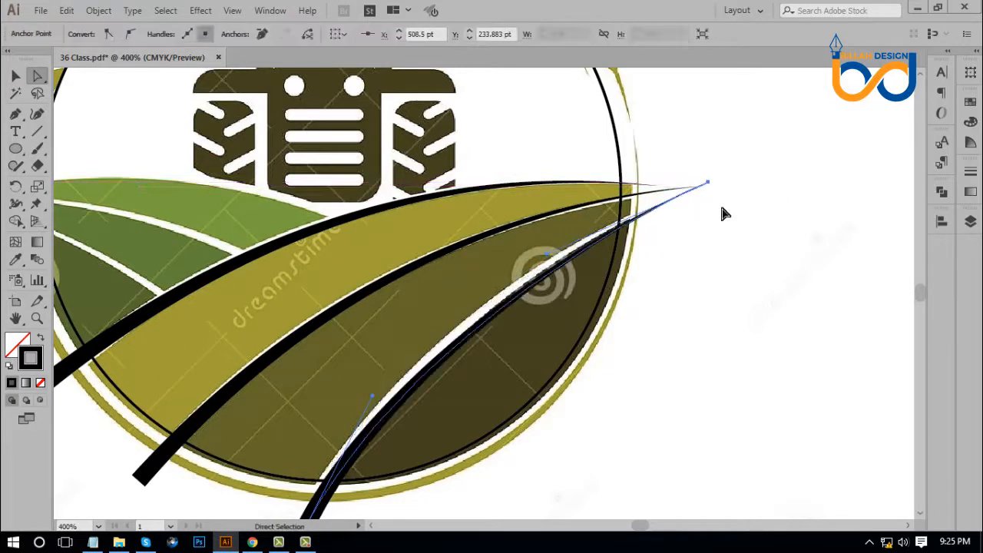
left_click_drag(549, 258, 517, 253)
left_click(655, 356)
Nudge the lowest tapered stroke's thick-end anchor 1 pt to the left so the stroke covers the white gap
key("space")
left_click_drag(607, 364, 646, 316)
left_click_drag(618, 386, 635, 376)
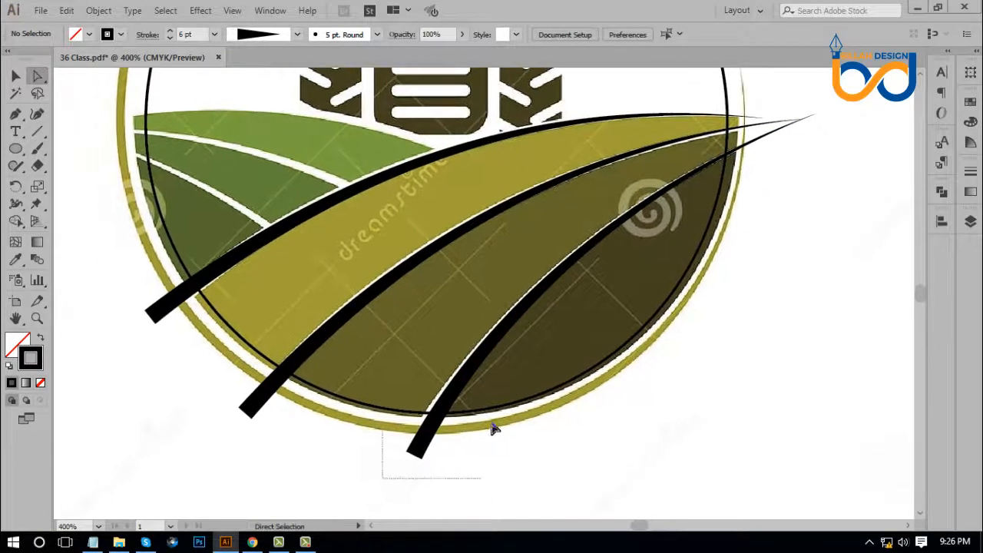
left_click_drag(494, 429, 495, 431)
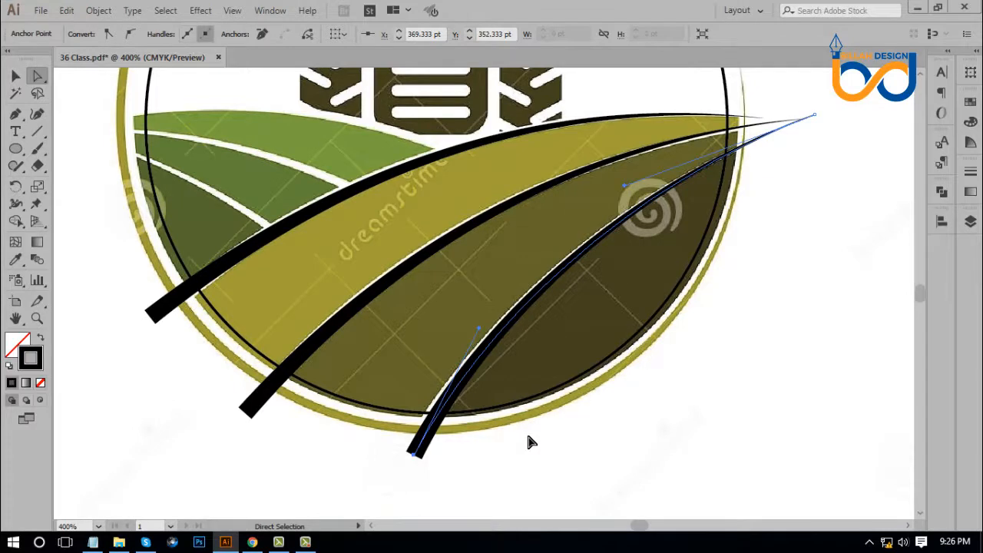
key("Left")
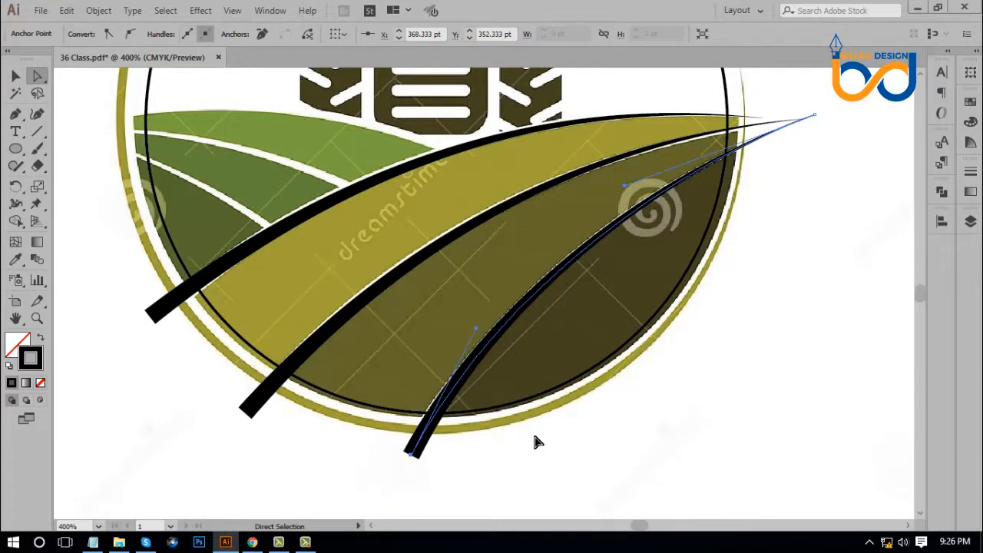
left_click(539, 443)
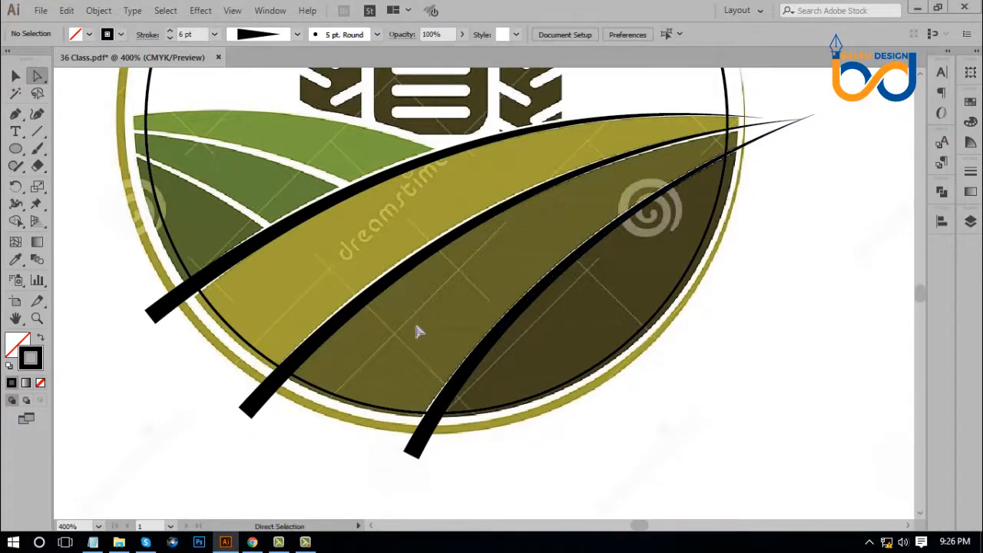
Stretch the middle tapered stroke's thin tip to about X 523.75 pt, Y 233.9 pt and reshape its handle to cover the white gap
left_click(364, 260)
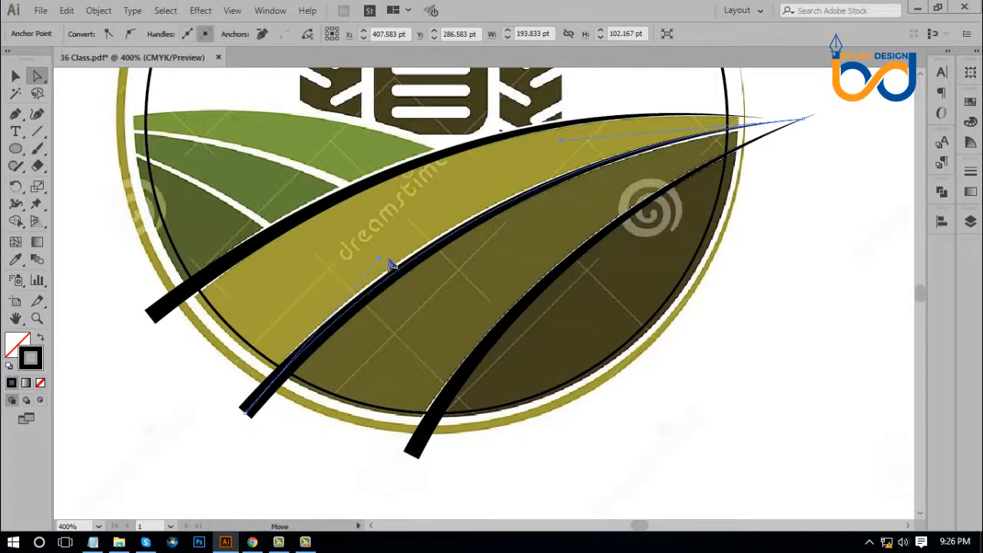
left_click(745, 340)
left_click_drag(792, 254, 714, 320)
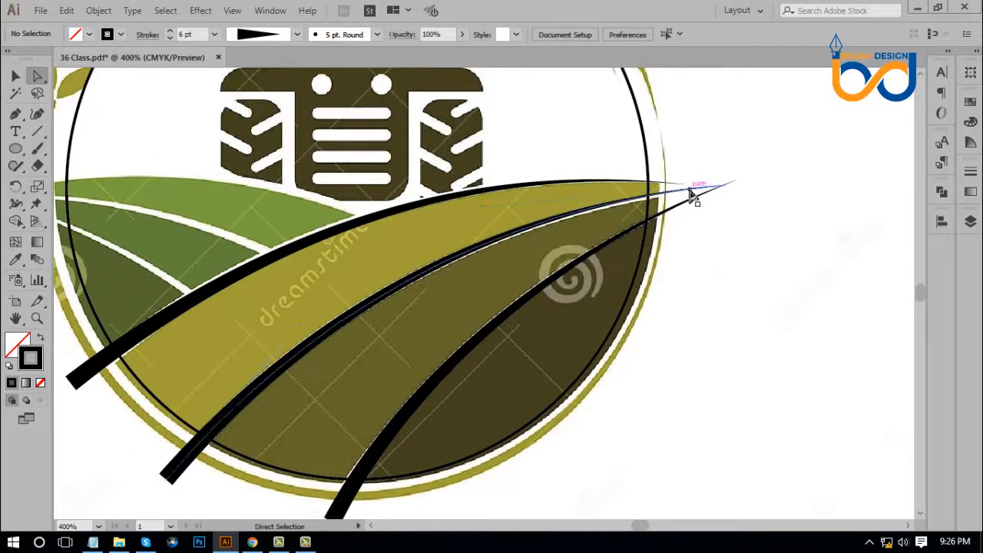
left_click_drag(689, 192, 780, 182)
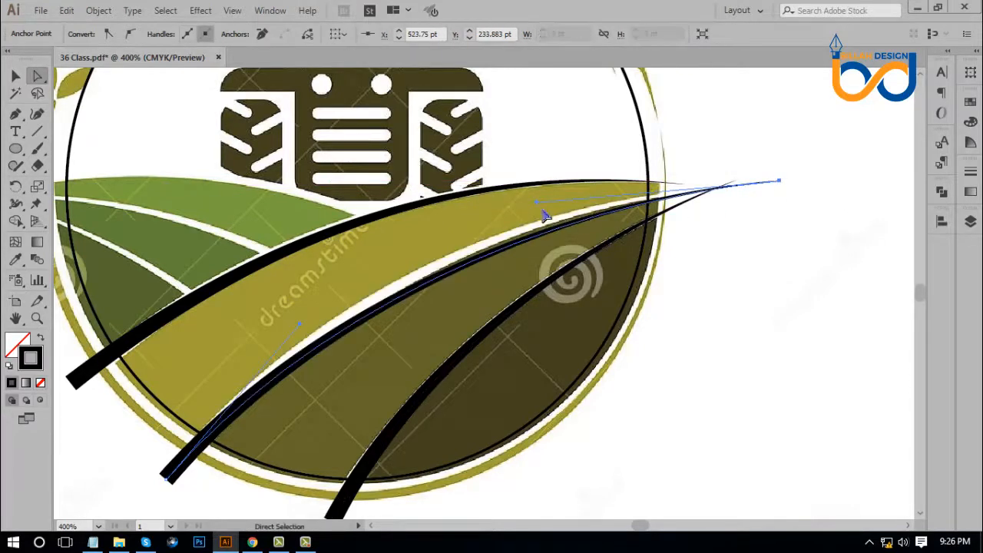
left_click_drag(537, 205, 499, 200)
left_click(699, 360)
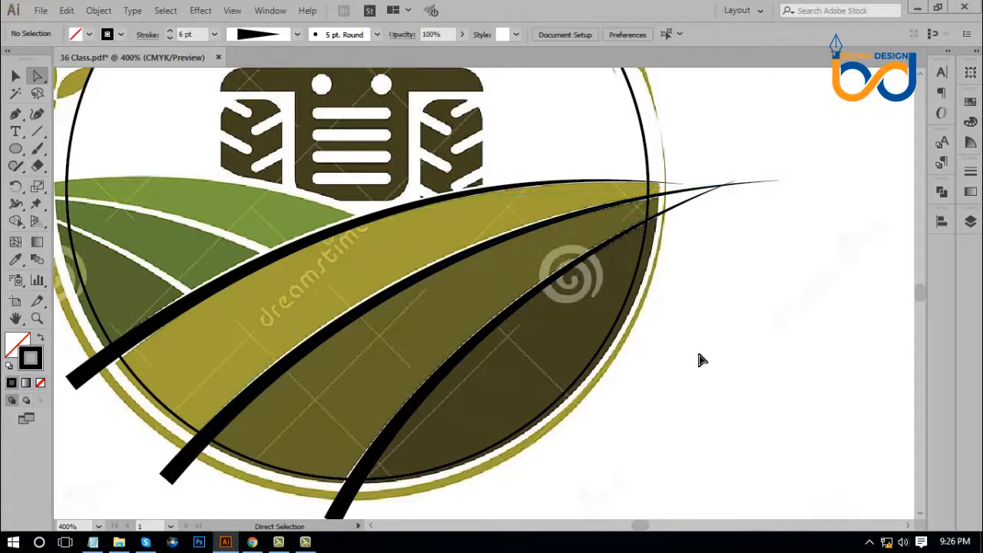
Paste a copy of the circle in front and enlarge it about its centre to the inner edge of the olive ring
left_click_drag(594, 345, 649, 347)
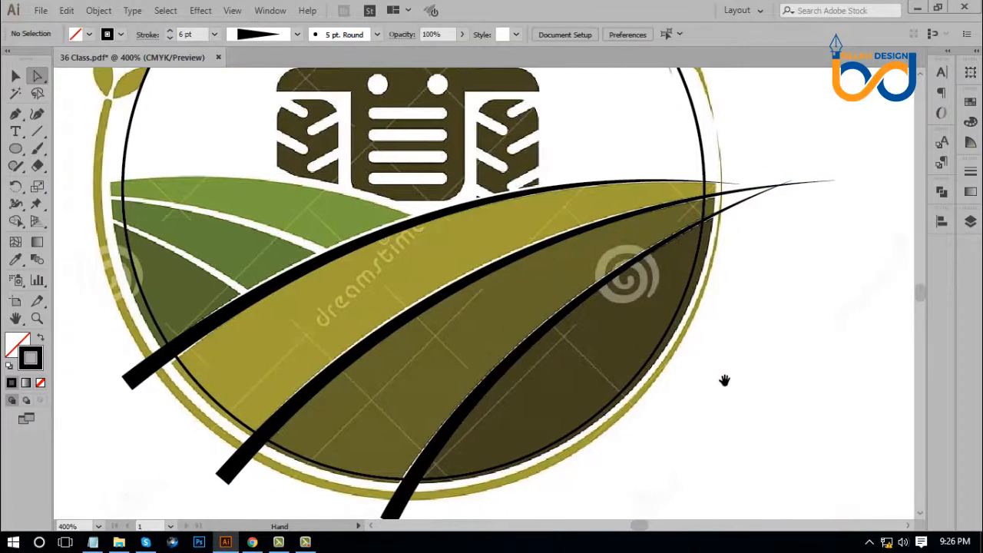
key("ctrl+minus")
key("ctrl+minus")
key("ctrl+minus")
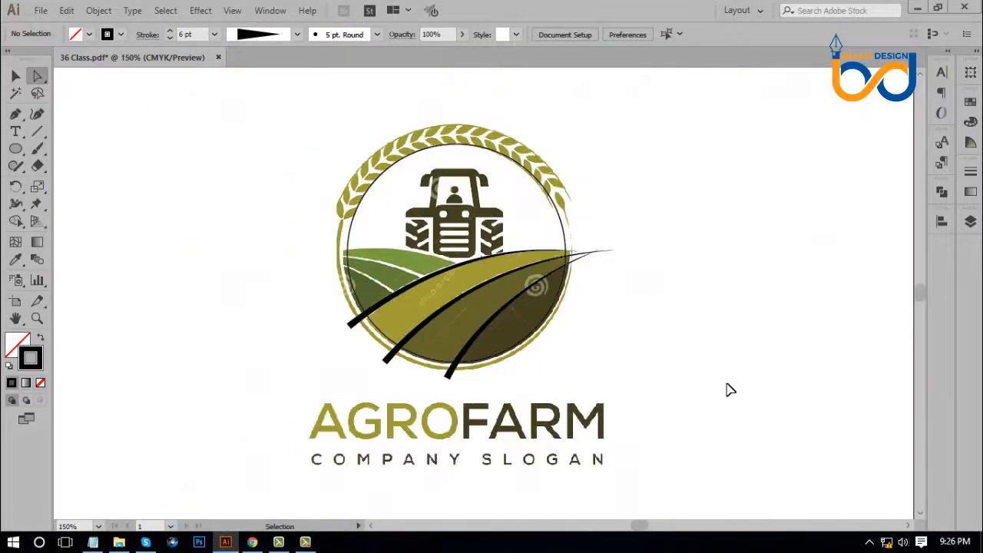
key("ctrl+plus")
key("v")
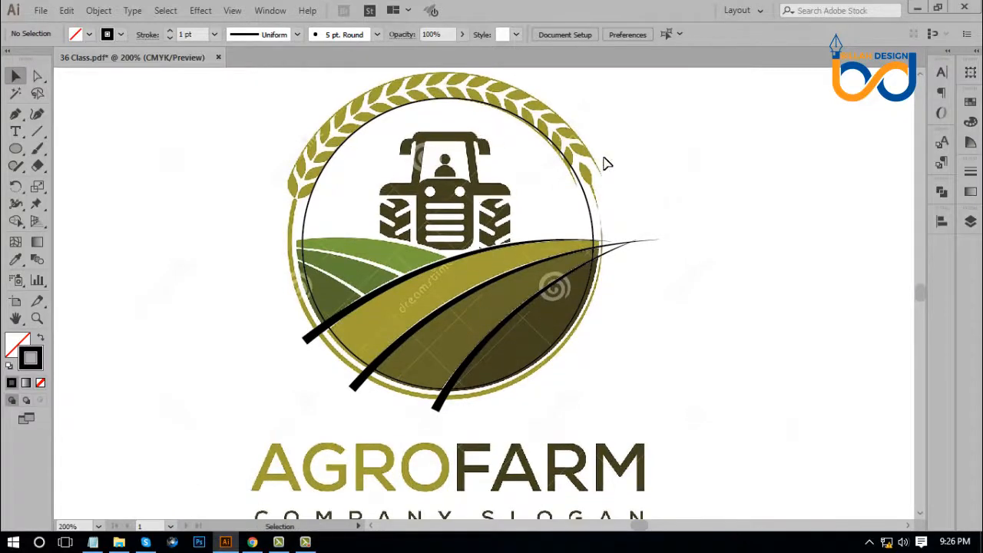
left_click(594, 224)
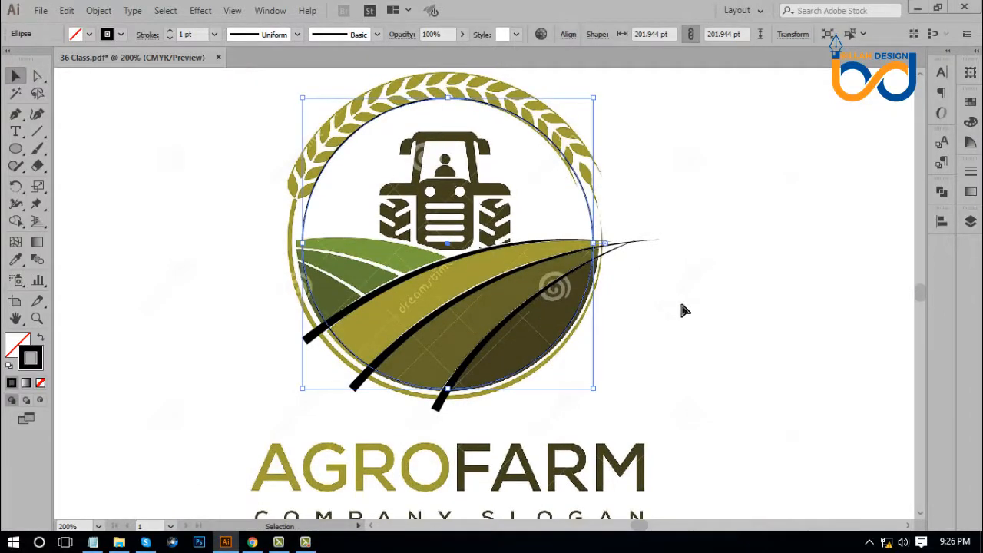
key("a")
key("ctrl+f")
left_click_drag(595, 101, 613, 93)
left_click(758, 320)
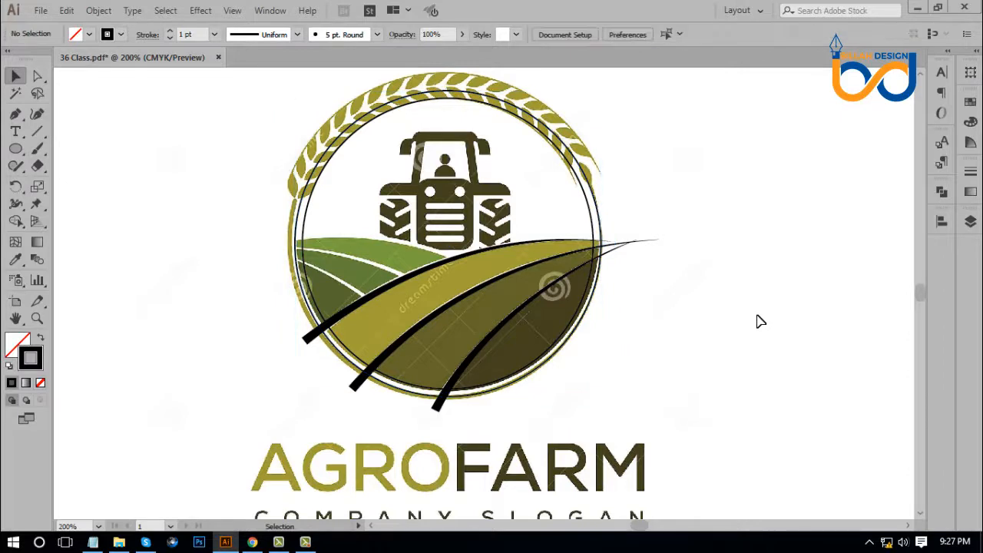
Select the three tapered field strokes and expand their appearance into filled shapes
key("ctrl+equal")
left_click_drag(726, 312, 733, 314)
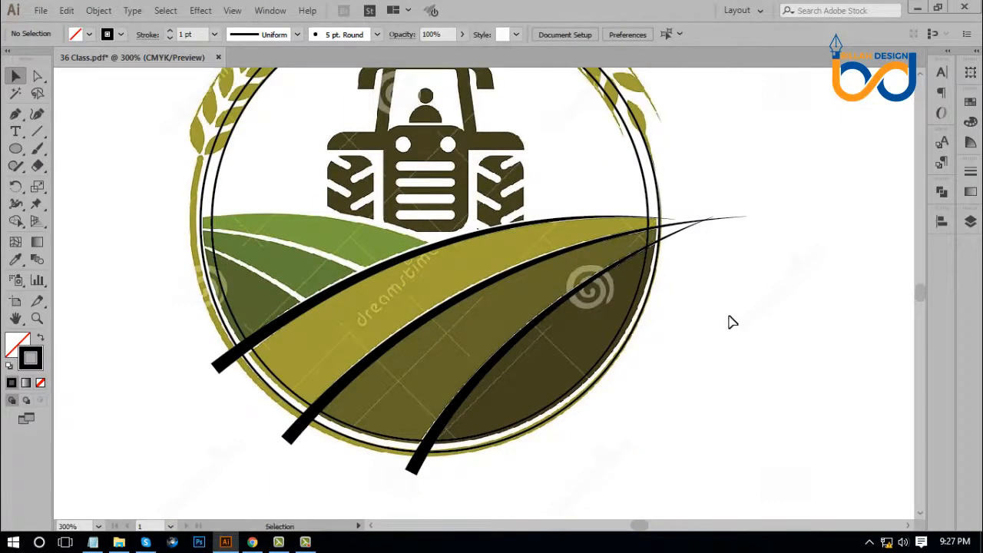
left_click(549, 324)
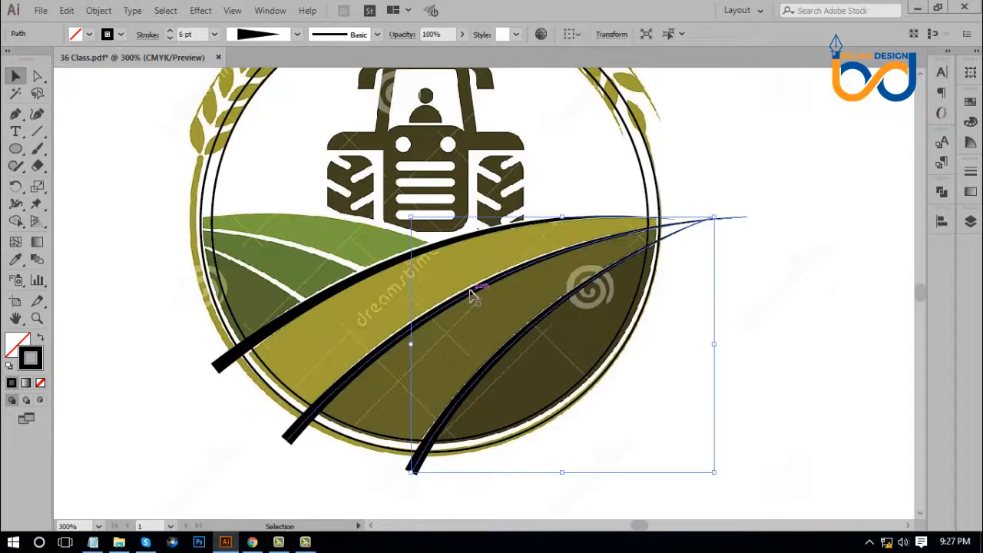
left_click(419, 265, "shift")
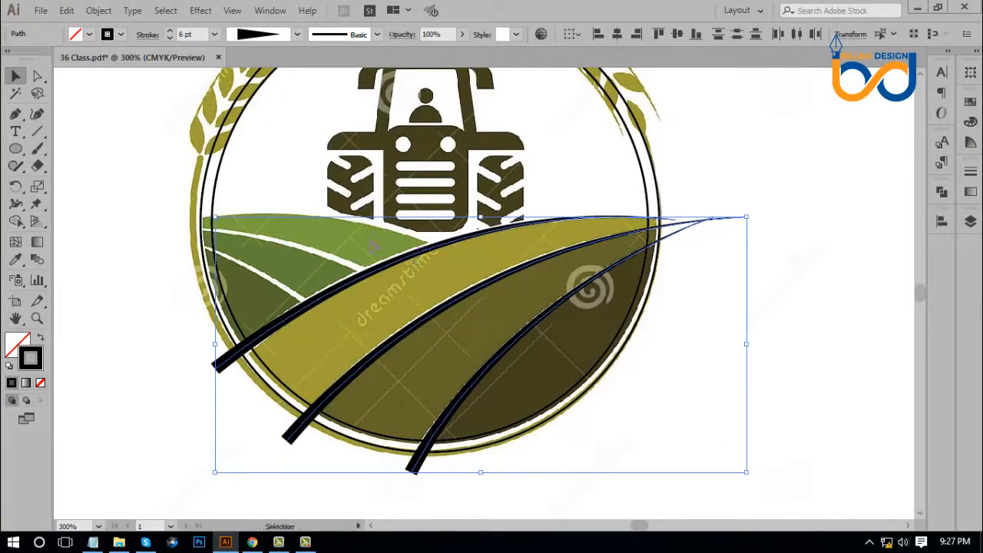
left_click(97, 11)
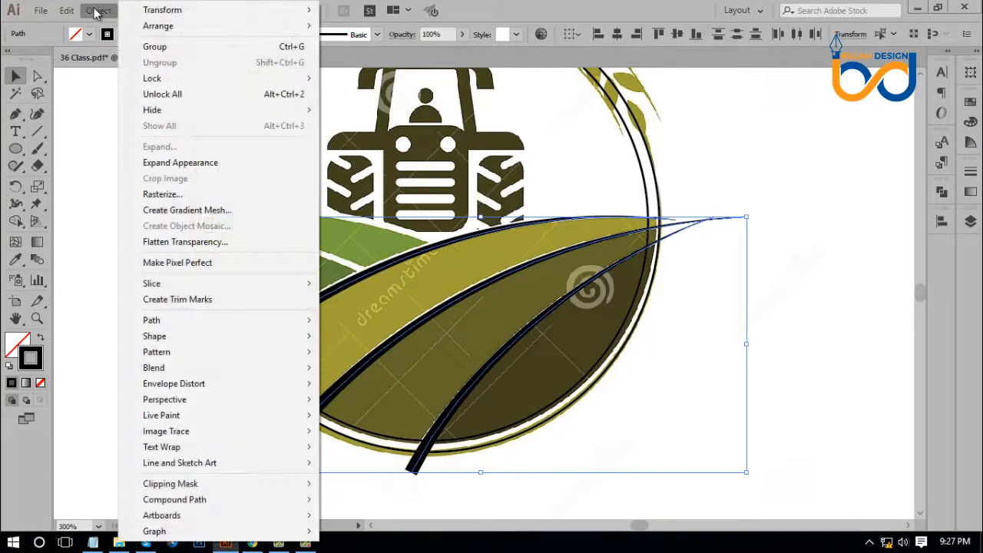
left_click(175, 164)
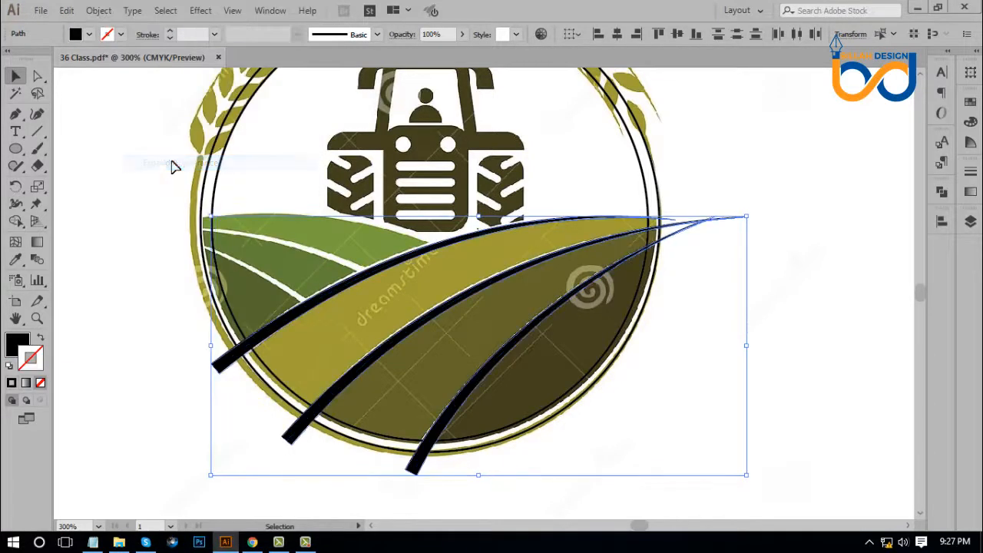
Try to subtract the three expanded field strokes from the inner circle with Minus Front
left_click(223, 187, "shift")
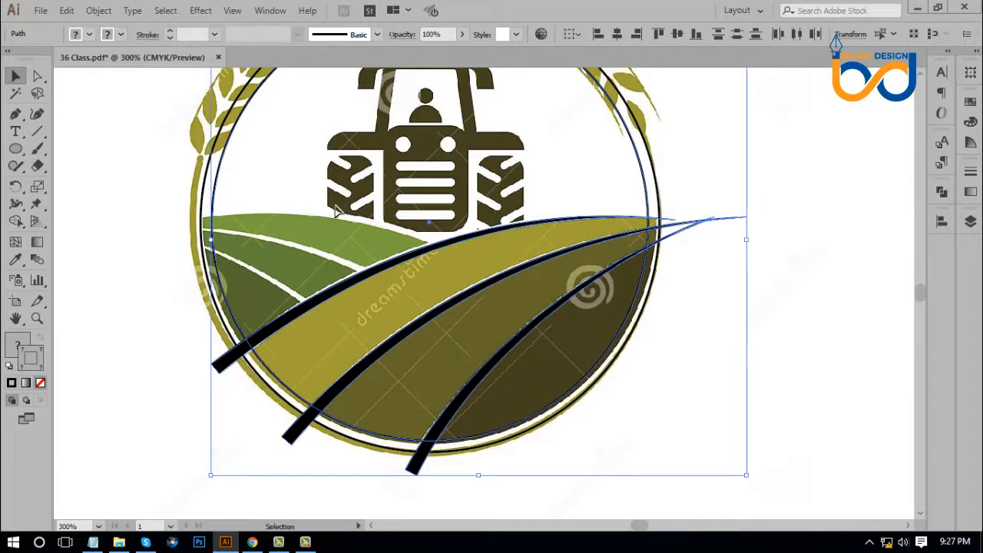
left_click(941, 191)
left_click(799, 223)
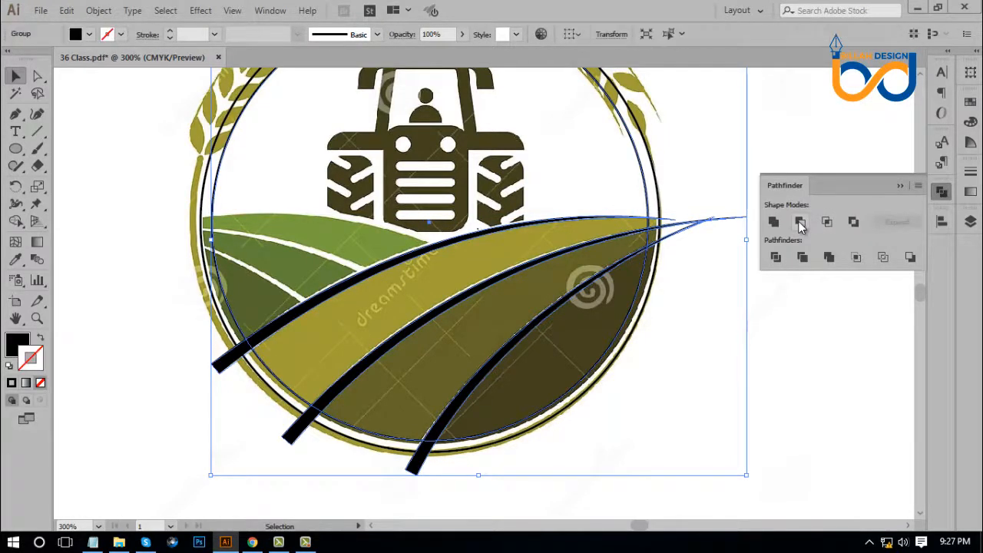
left_click(763, 381)
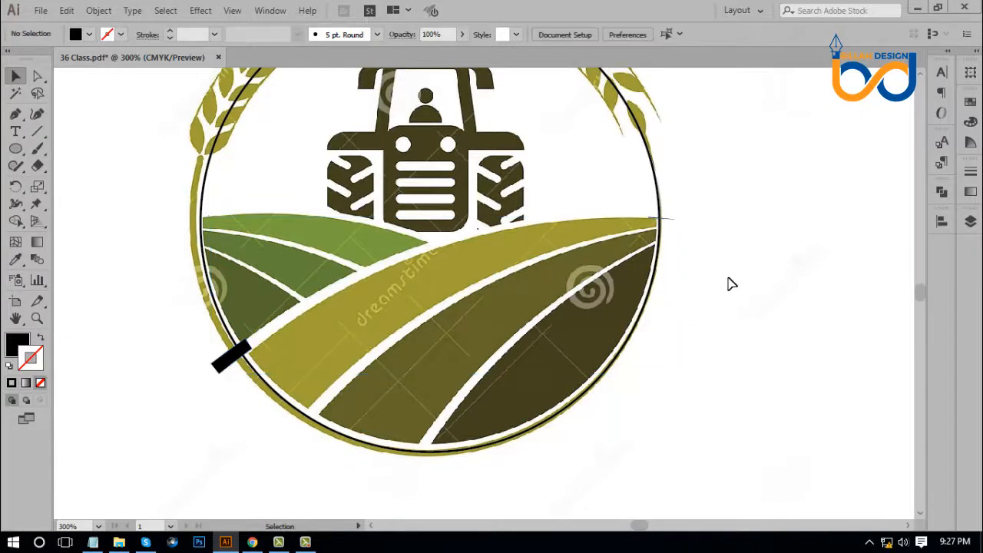
scroll(730, 282, "up", 2)
scroll(760, 322, "down", 1)
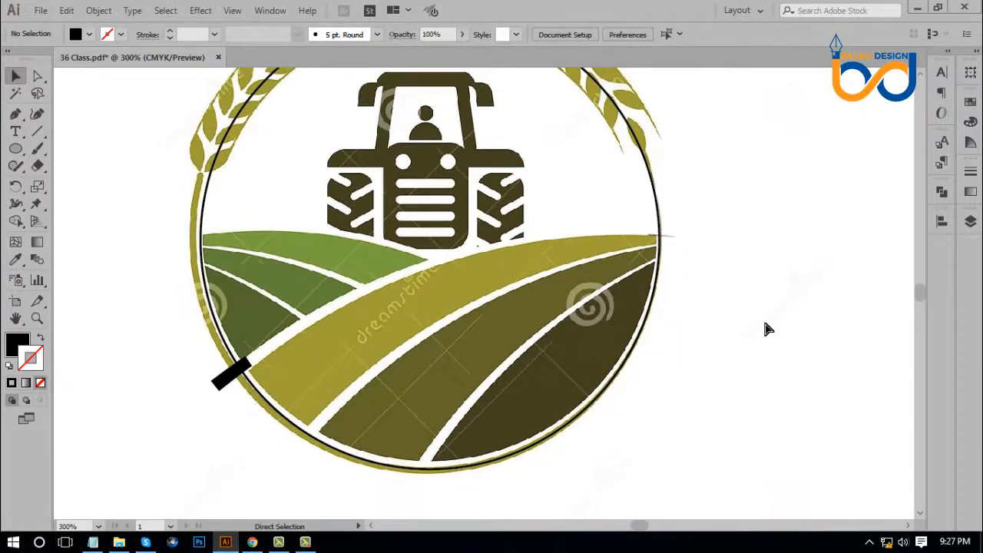
key("ctrl+z")
left_click(763, 364)
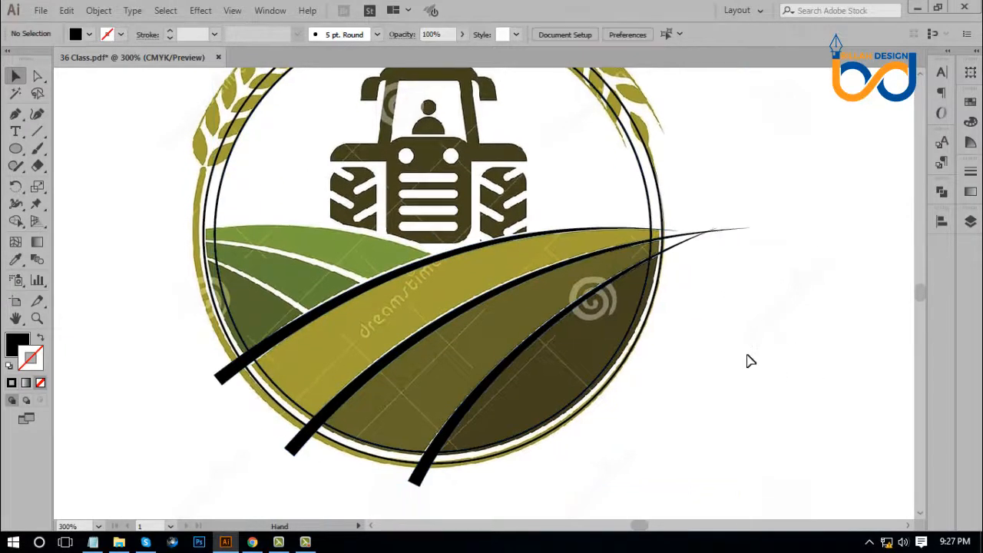
Cut the inner circle along the three expanded field strokes by selecting all four shapes and applying Minus Back
left_click(636, 330)
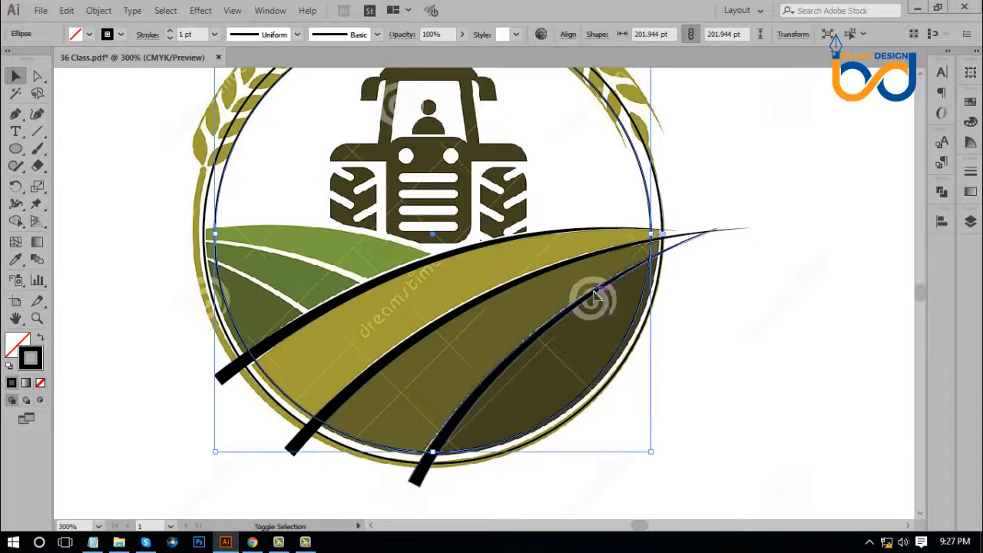
left_click(572, 255, "shift")
left_click(564, 236, "shift")
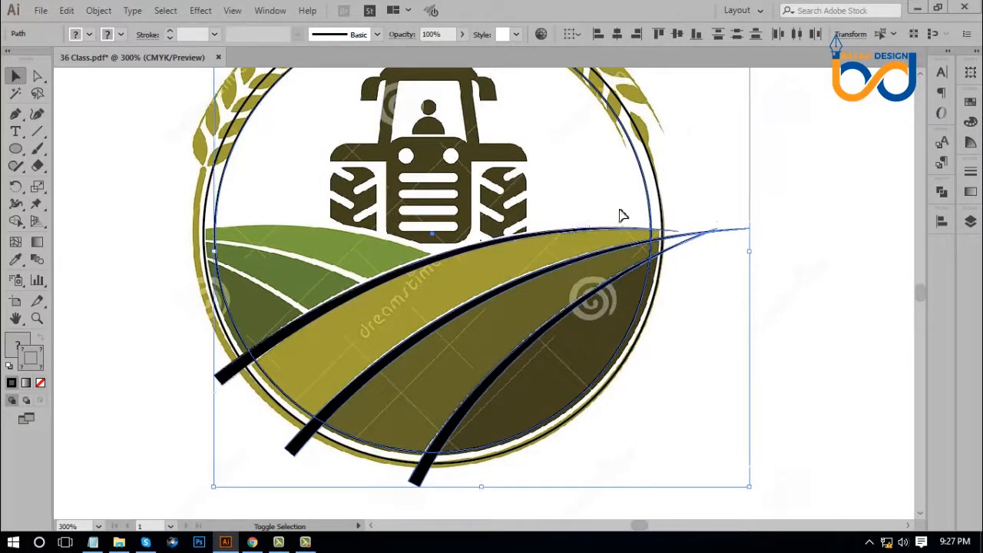
left_click(941, 193)
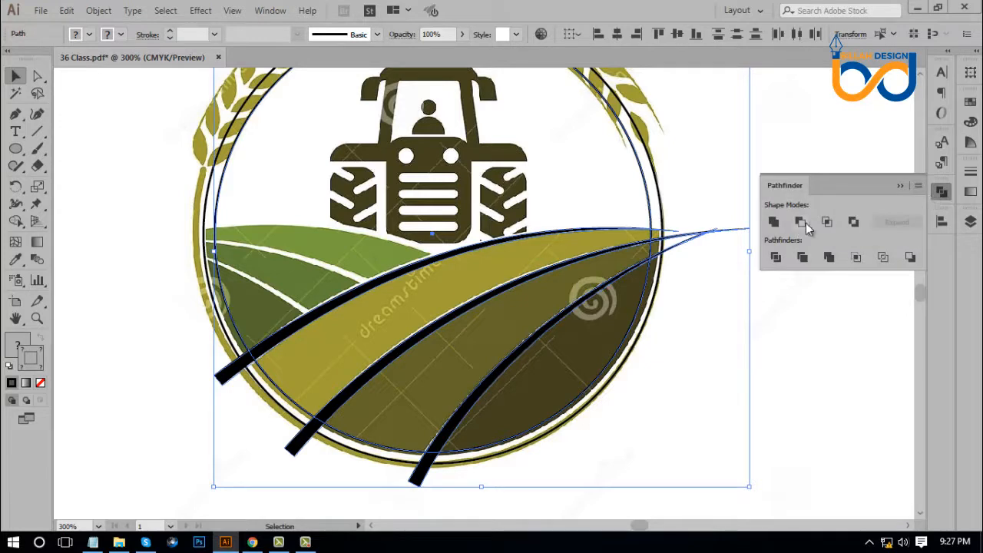
left_click(911, 259)
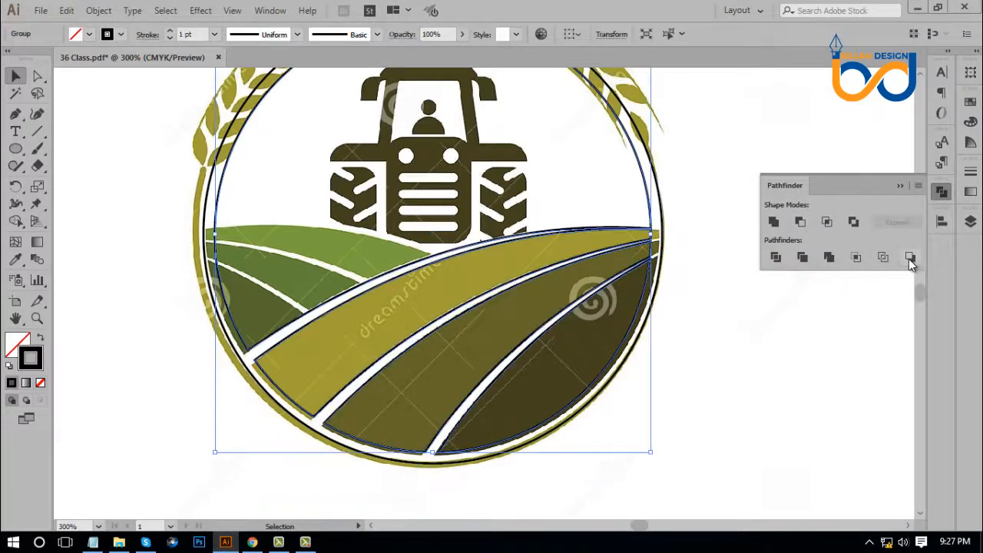
left_click(941, 194)
left_click(778, 272)
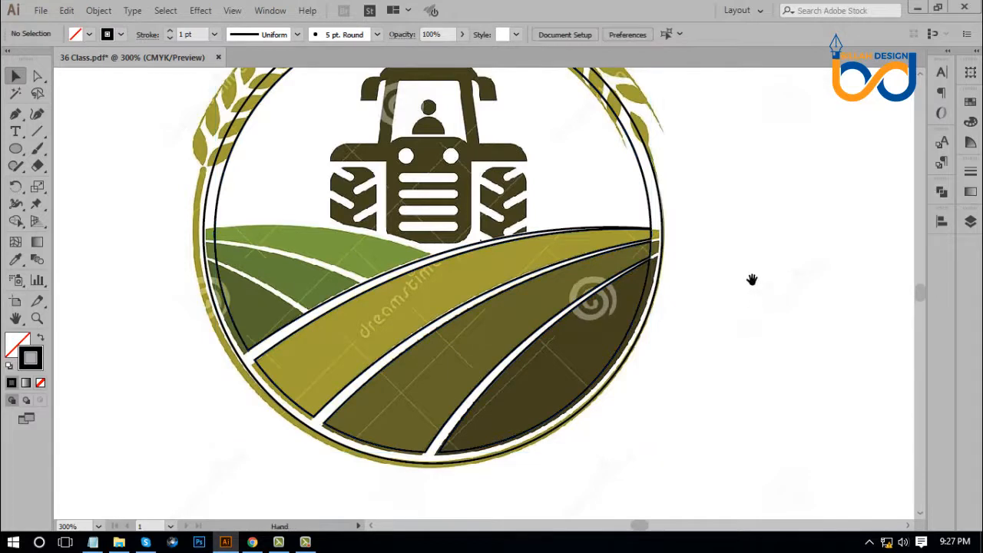
Delete the upper piece of the divided inner circle above the field stripes
left_click_drag(752, 280, 760, 299)
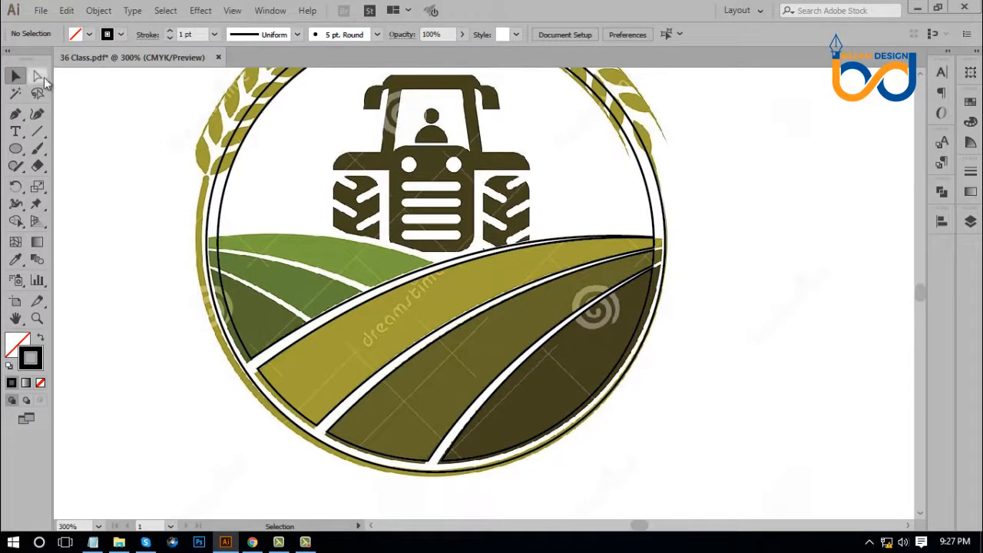
left_click(43, 78)
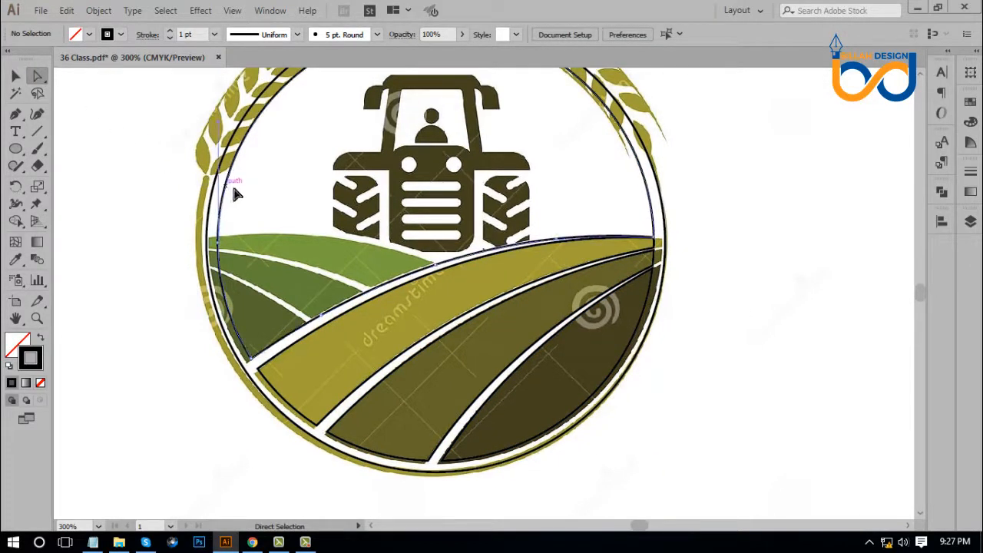
left_click(231, 182)
key("ctrl+shift+a")
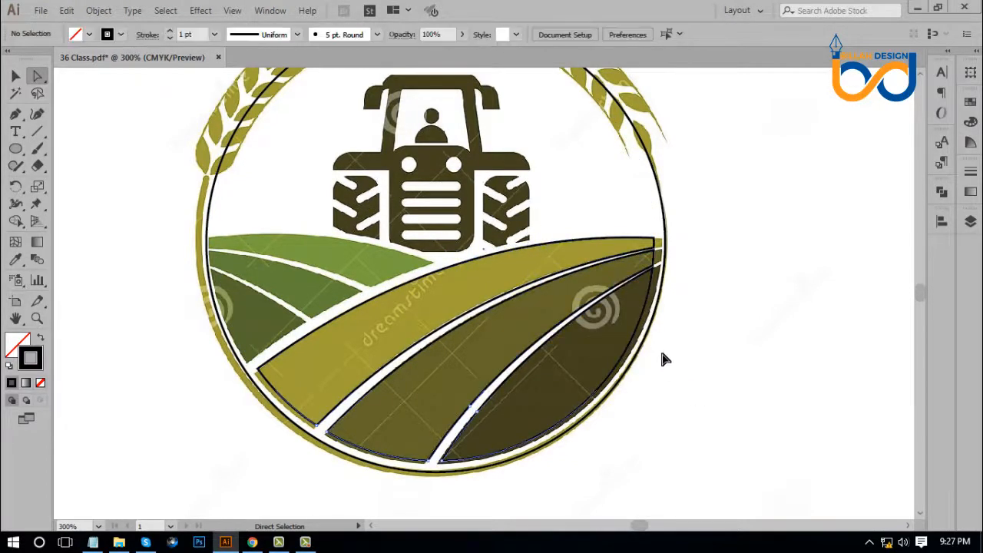
Fill the uppermost field stripe with the light olive sampled from the reference using the Eyedropper
left_click(512, 256)
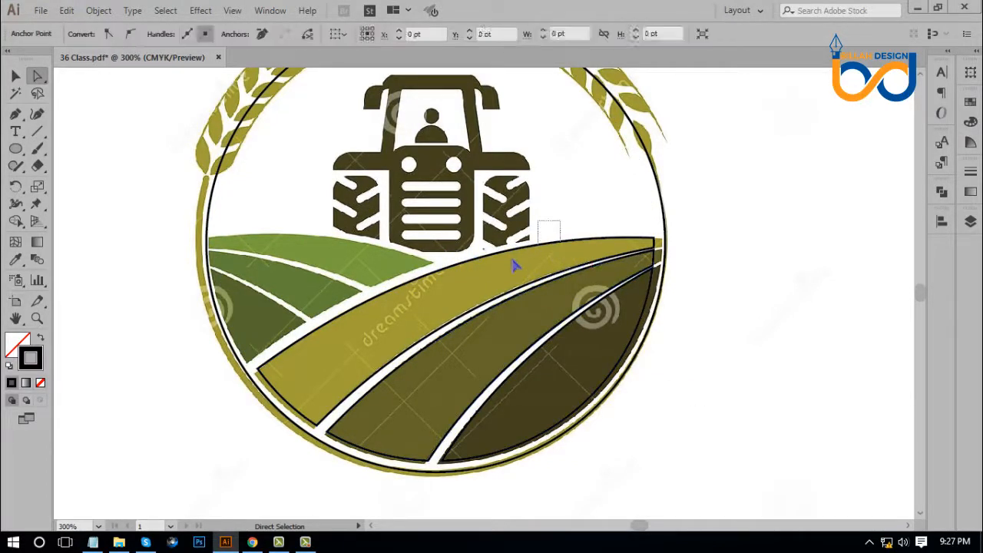
left_click(17, 261)
left_click(347, 348)
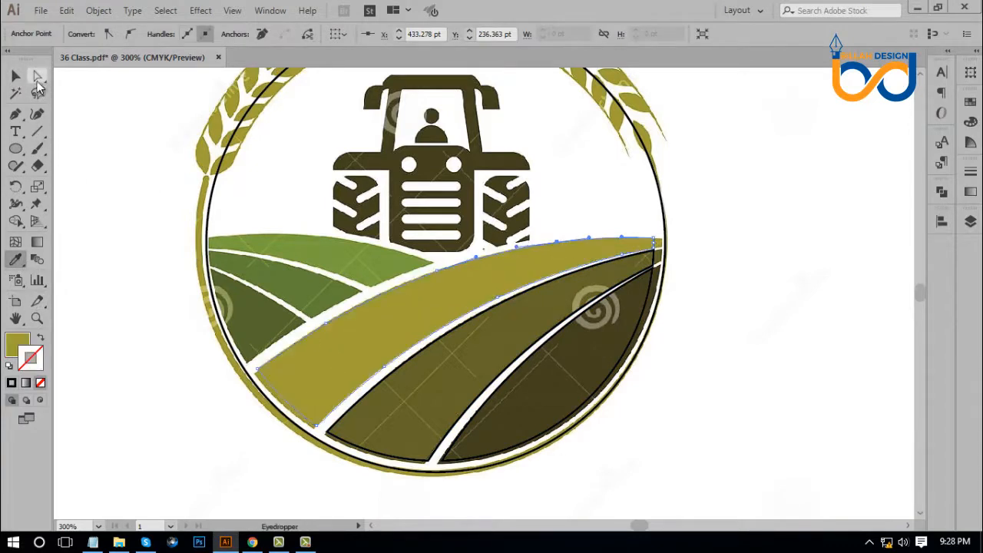
left_click(38, 78)
left_click(121, 268)
Fill the middle field stripe with the dark olive sampled from the reference using the Eyedropper
left_click(392, 385)
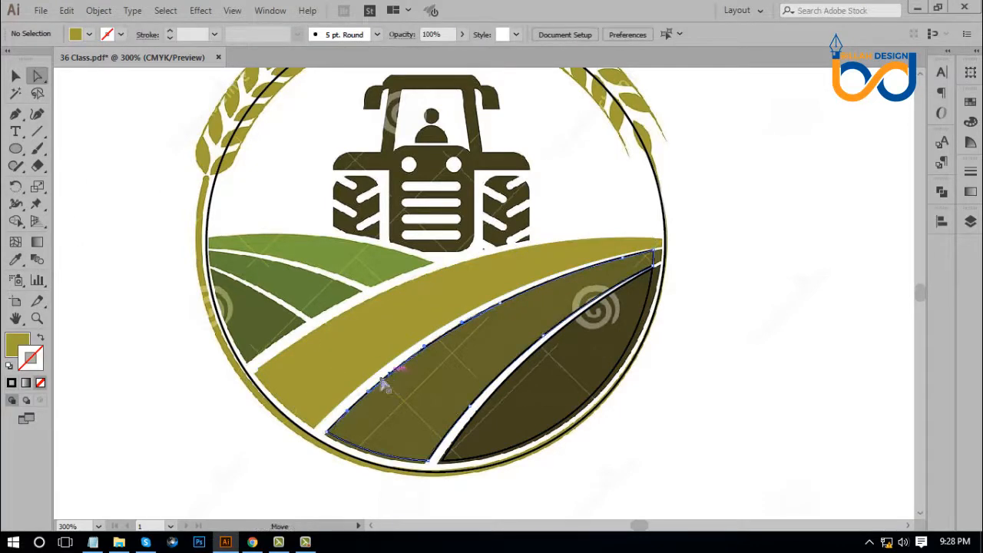
left_click(17, 261)
left_click(219, 273)
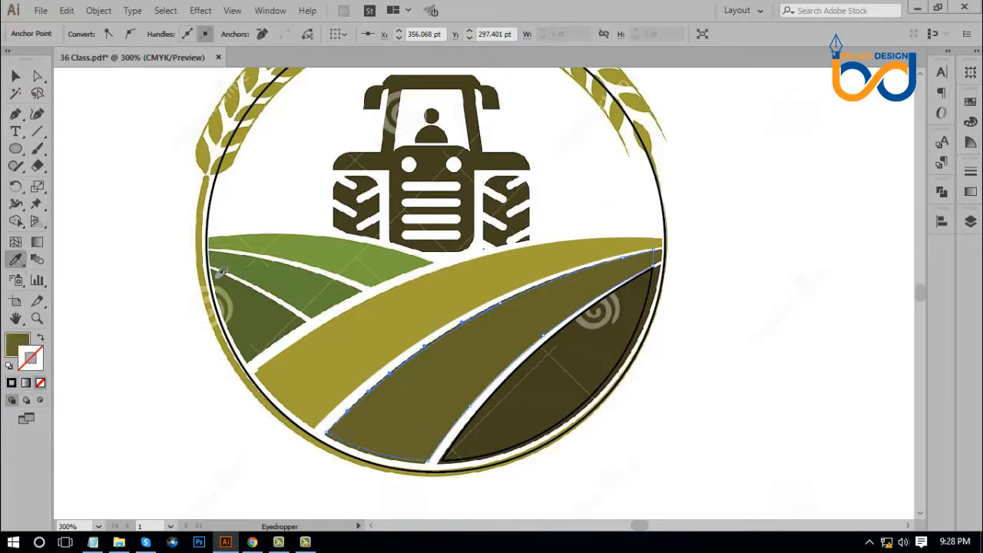
left_click(38, 79)
left_click(87, 238)
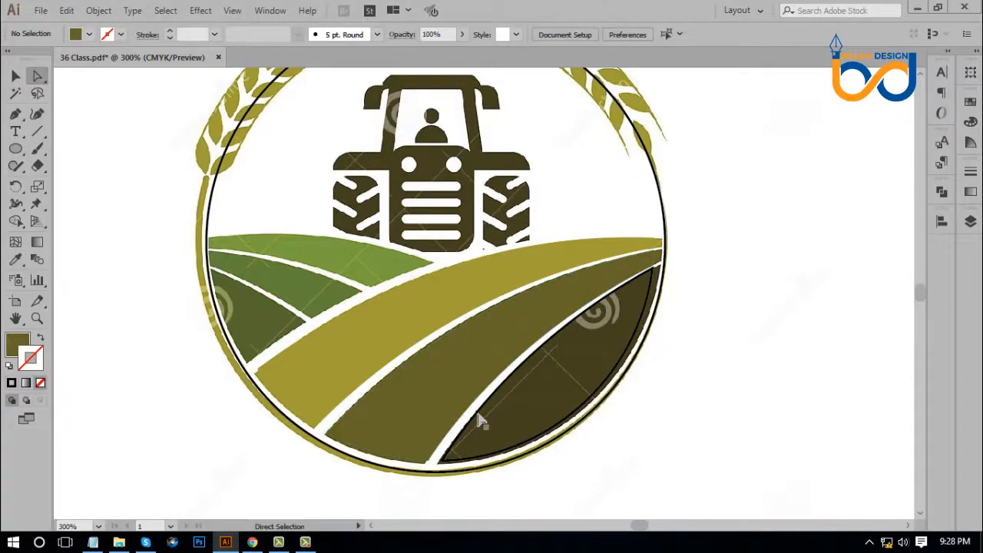
Fill the lowest field stripe with the dark brown sampled from the reference using the Eyedropper
left_click(476, 412)
left_click(17, 260)
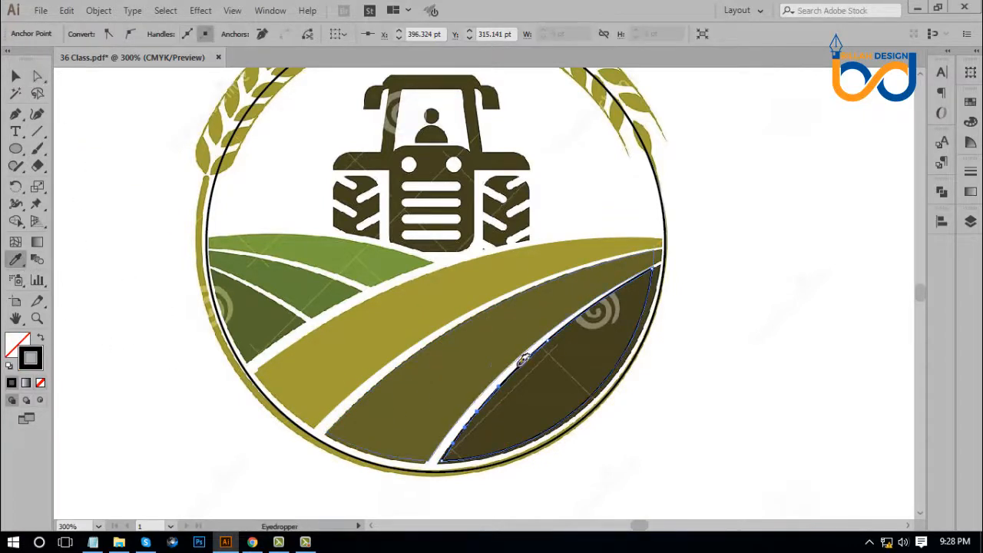
left_click(574, 372)
left_click(16, 76)
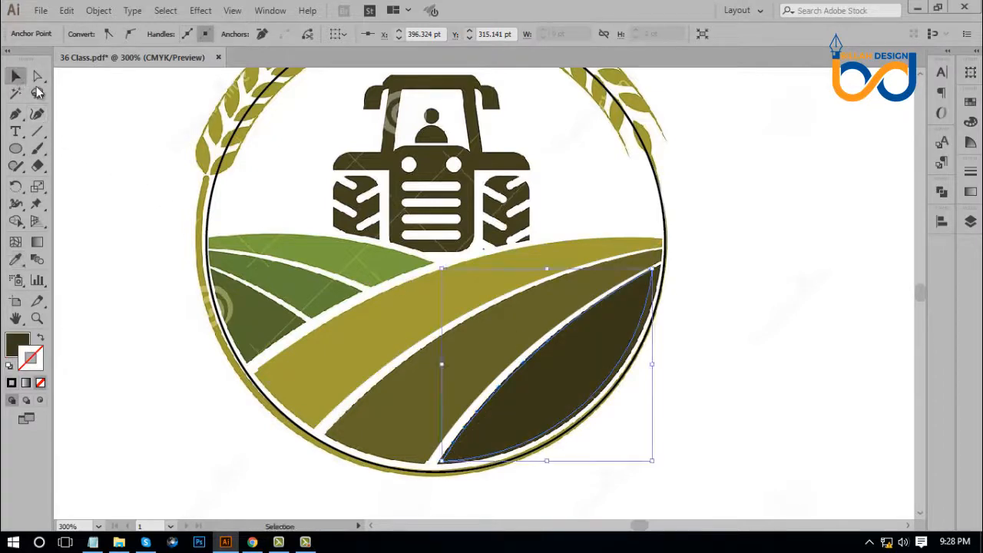
left_click(695, 445)
Move the traced circle and field stripes off the reference to the empty area on its right
left_click_drag(687, 373, 706, 382)
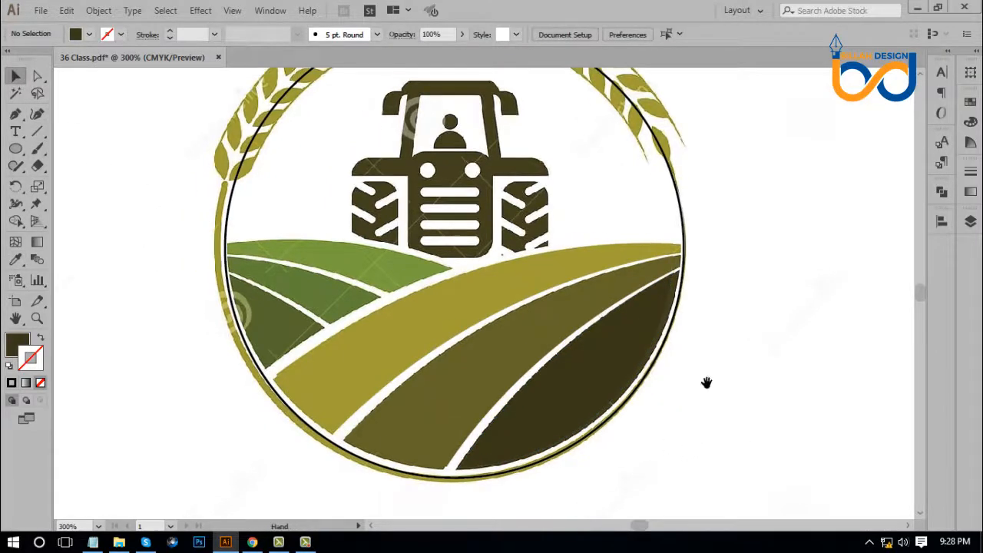
key("ctrl+minus")
key("ctrl+minus")
left_click_drag(673, 344, 652, 339)
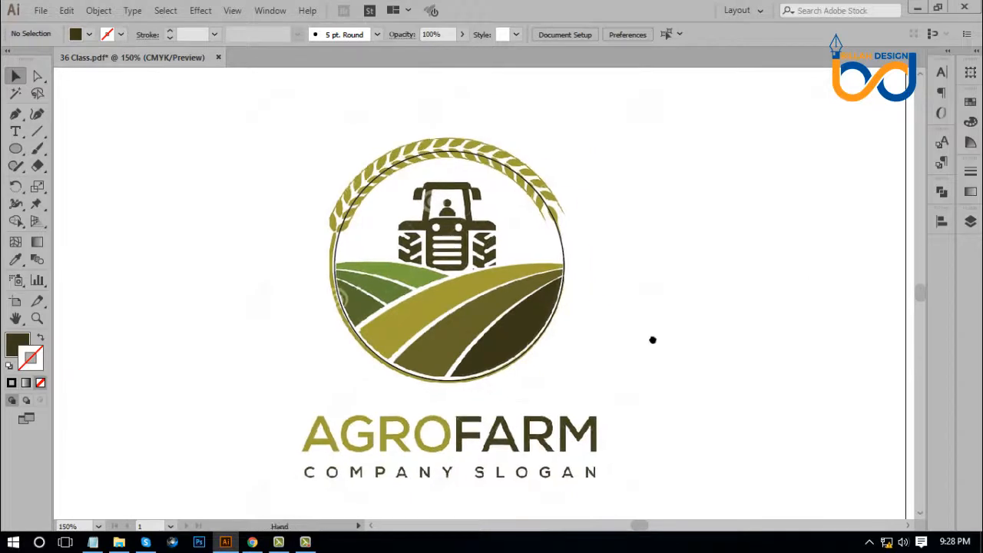
left_click_drag(623, 182, 721, 330)
left_click(772, 407)
left_click_drag(772, 408, 709, 408)
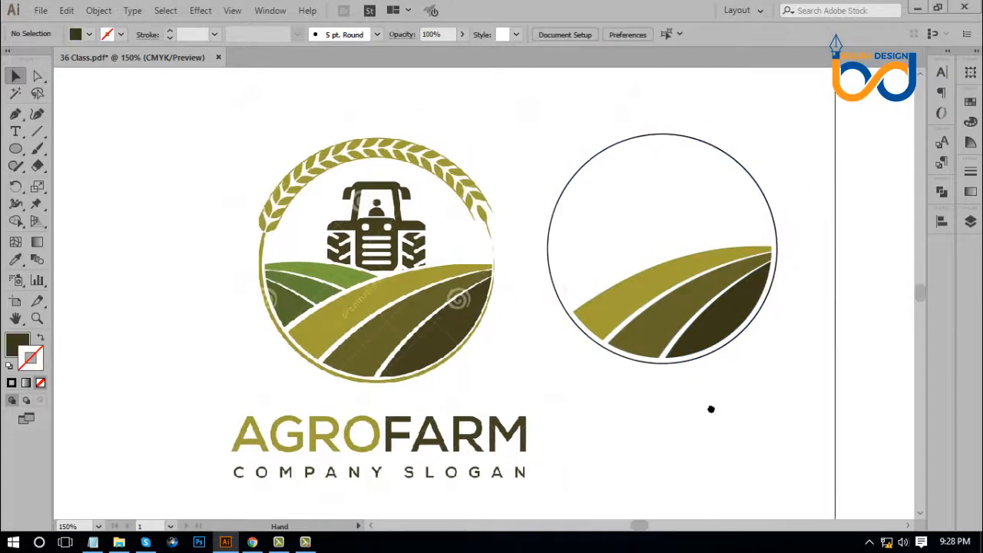
Reflect a copy of the three-stripe field group across the vertical axis
left_click_drag(640, 222, 697, 290)
left_click(725, 377)
left_click(763, 191)
left_click(717, 238)
left_click(732, 285)
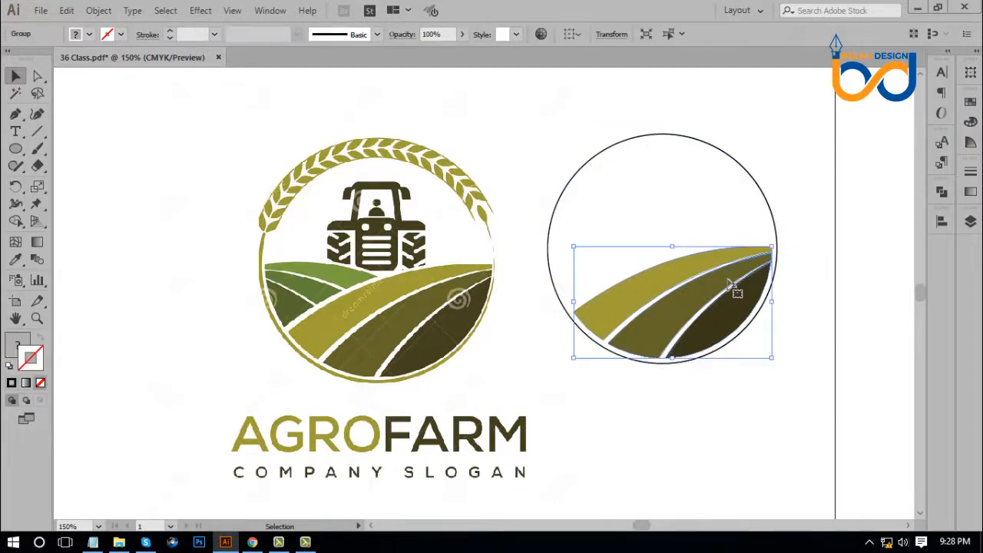
right_click(728, 278)
mouse_move(773, 425)
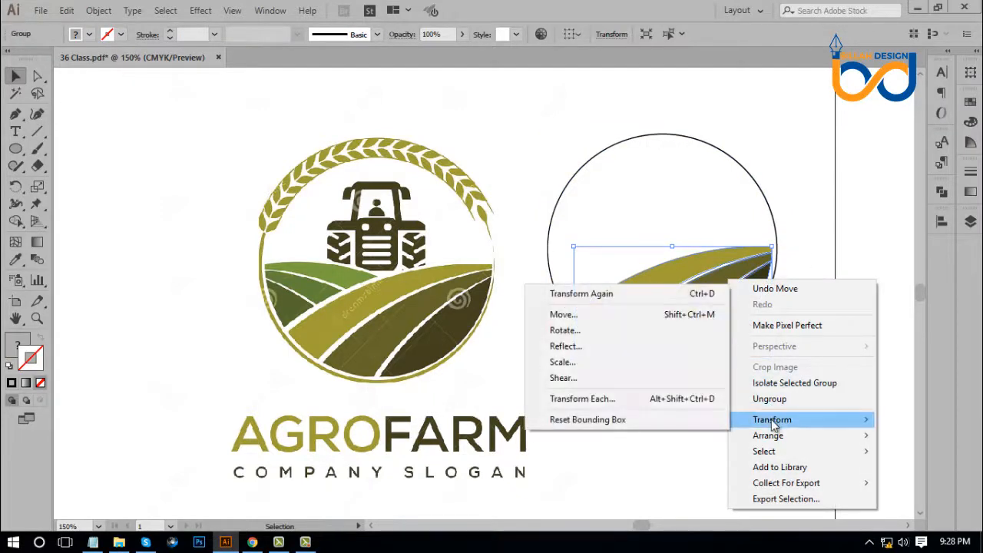
left_click(572, 346)
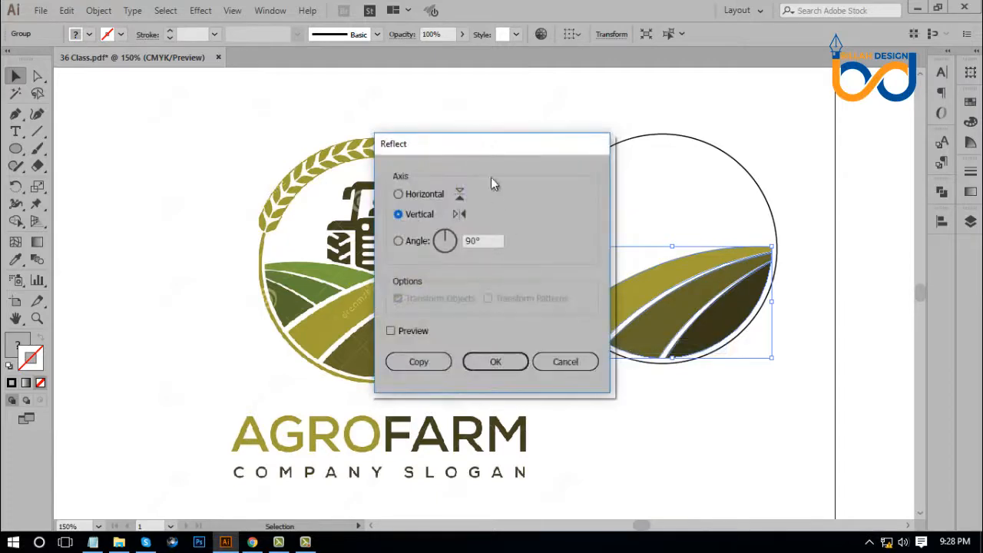
left_click_drag(472, 150, 432, 155)
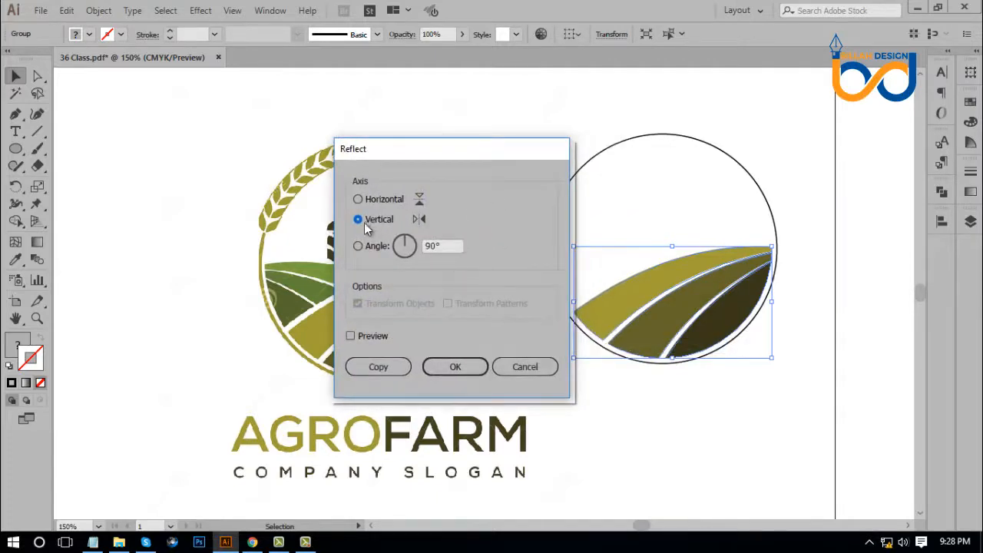
left_click(379, 367)
left_click(743, 467)
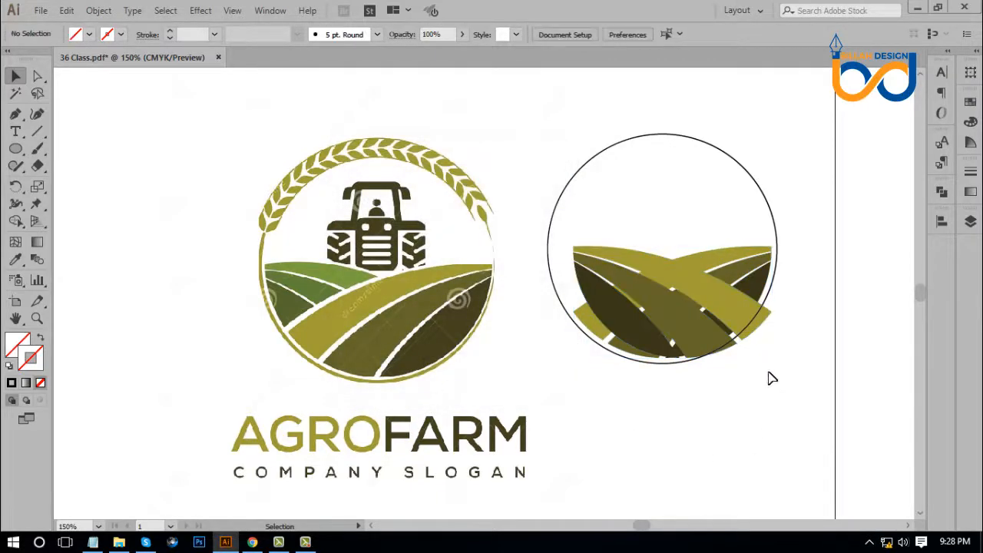
Move the mirrored field group to the circle's left inner edge and send it to the back
left_click_drag(759, 333, 736, 337)
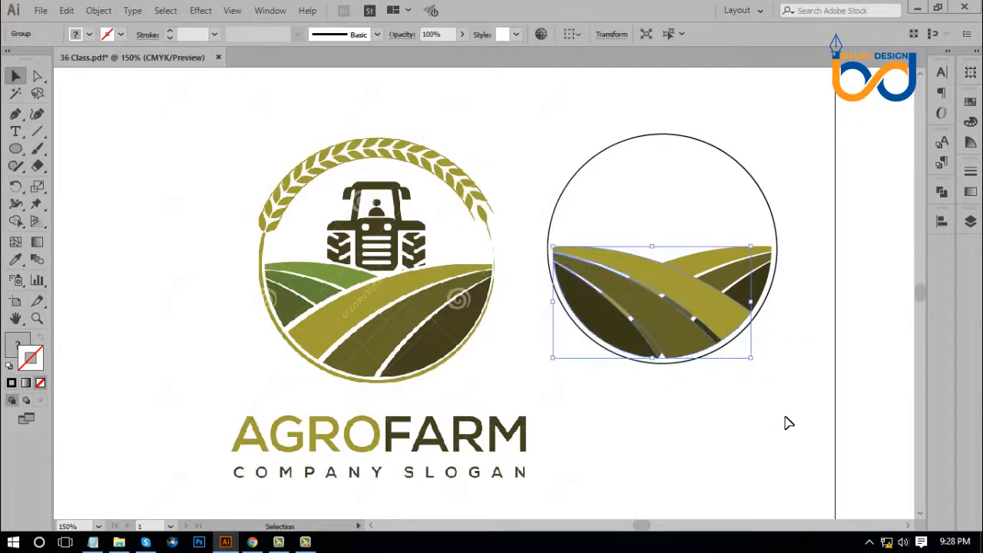
left_click(785, 423)
scroll(754, 348, "up", 2)
left_click(509, 185)
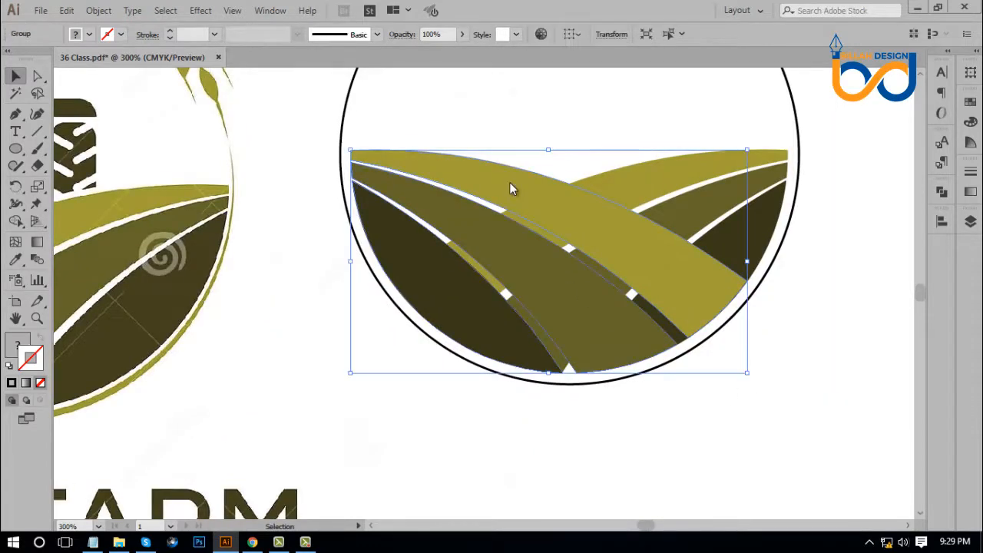
right_click(509, 182)
mouse_move(574, 339)
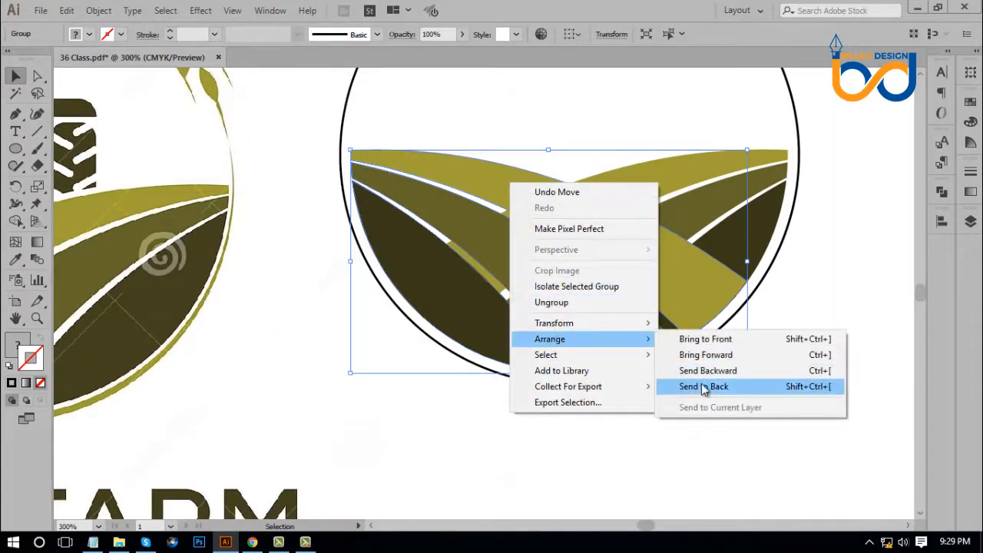
left_click(703, 386)
left_click(664, 402)
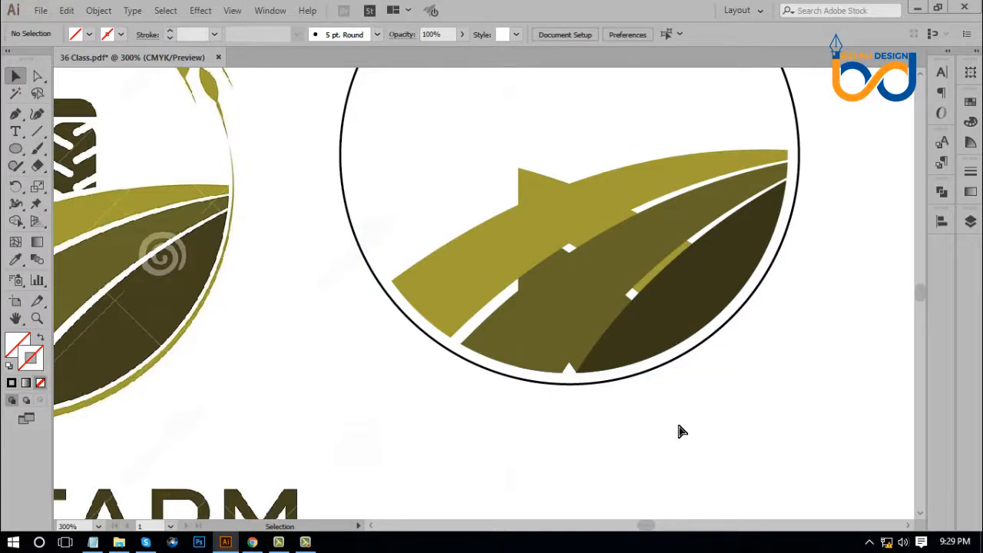
Move the embedded reference image further left, clear of the traced circle and both field groups
scroll(679, 426, "down", 2)
left_click_drag(520, 384, 593, 382)
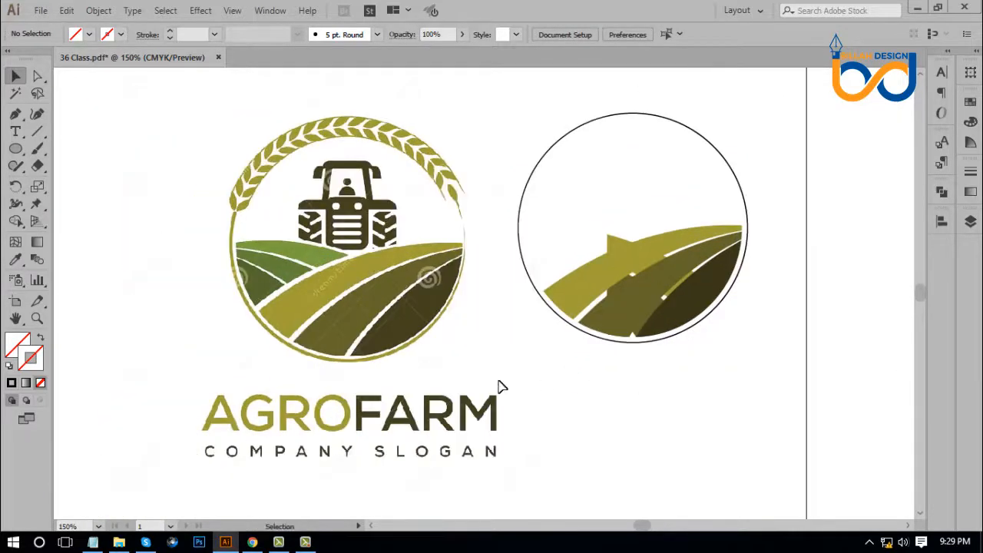
left_click(529, 403)
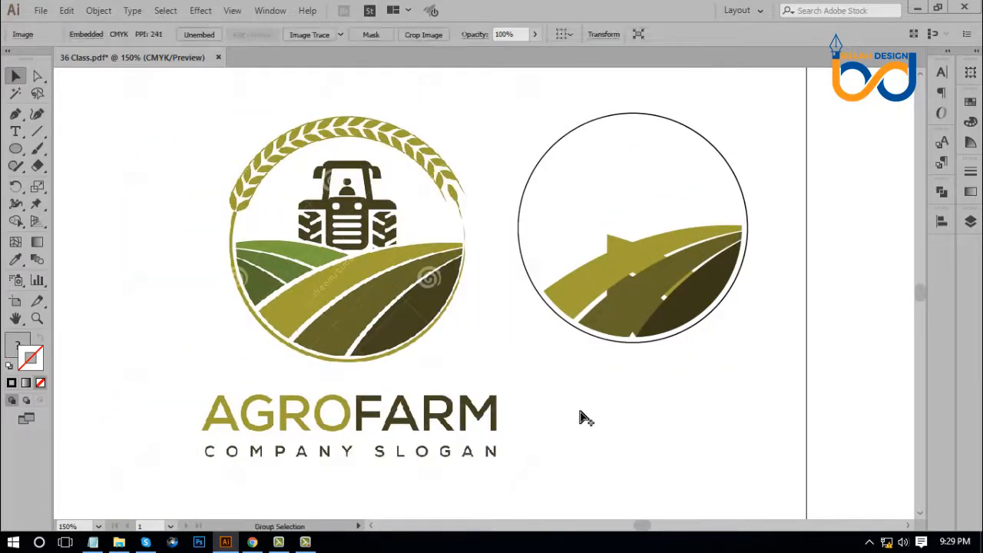
left_click(672, 433)
left_click_drag(537, 377, 234, 346)
left_click(751, 421)
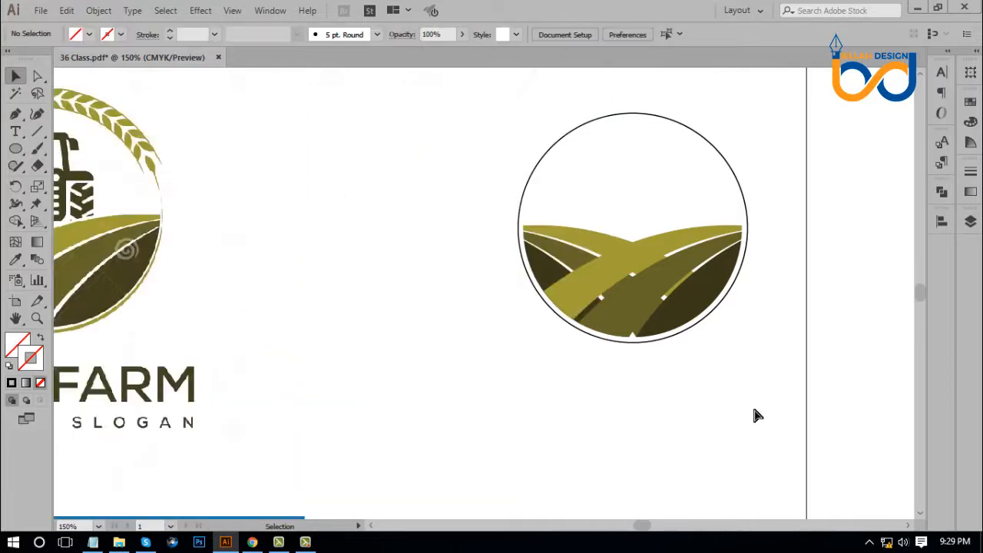
Offset the large front light-olive field stripe's path outward by 4 pt with mitered joins
scroll(754, 415, "up", 3)
left_click_drag(816, 479, 579, 452)
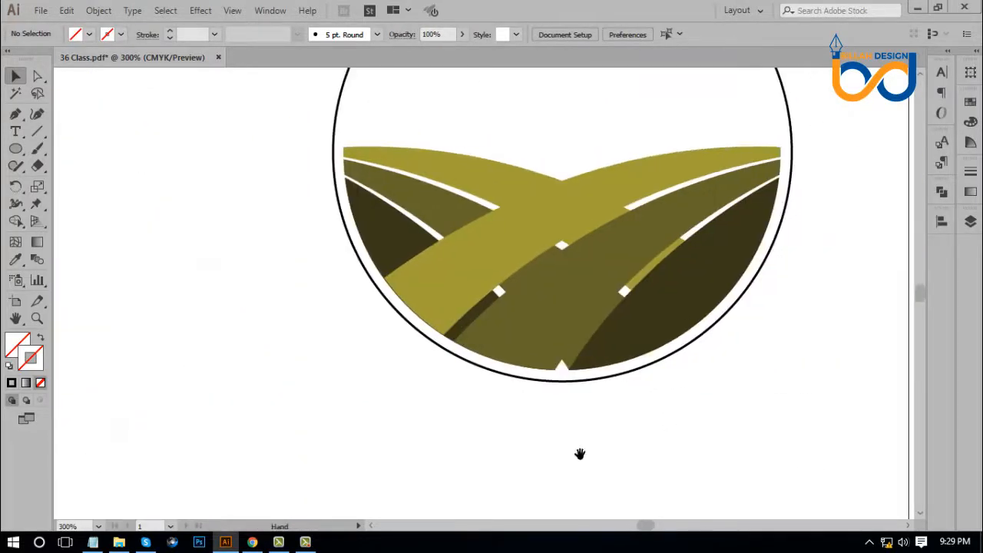
key("a")
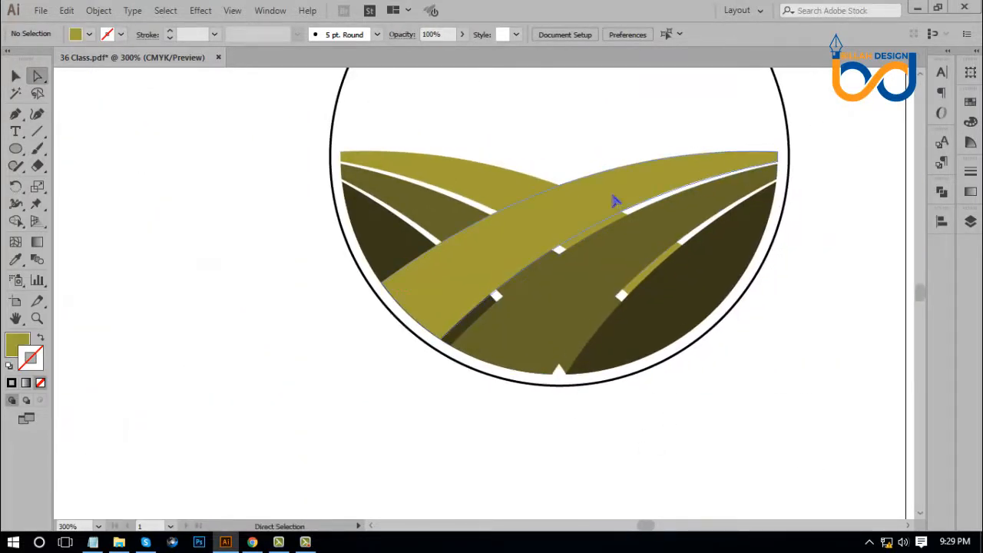
left_click(615, 201)
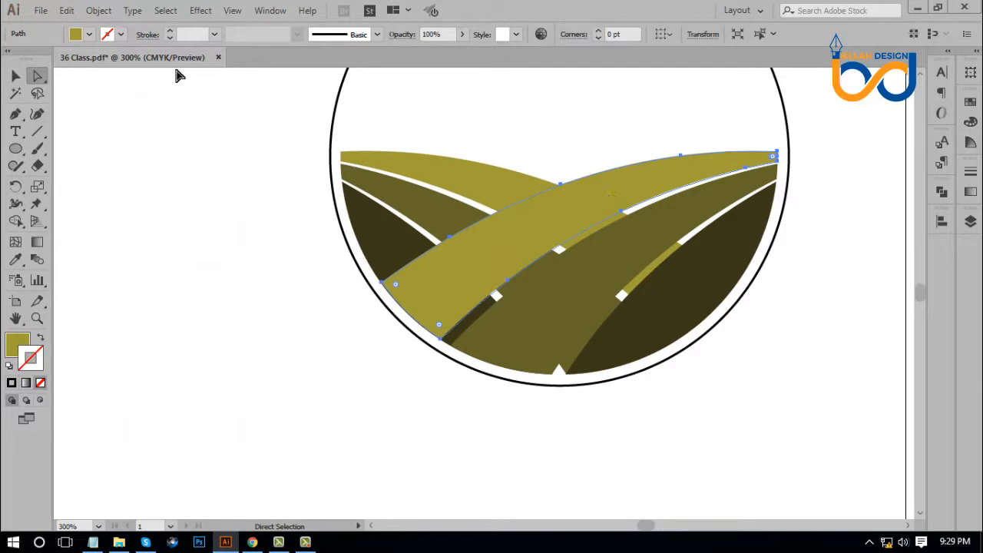
left_click(98, 11)
mouse_move(215, 323)
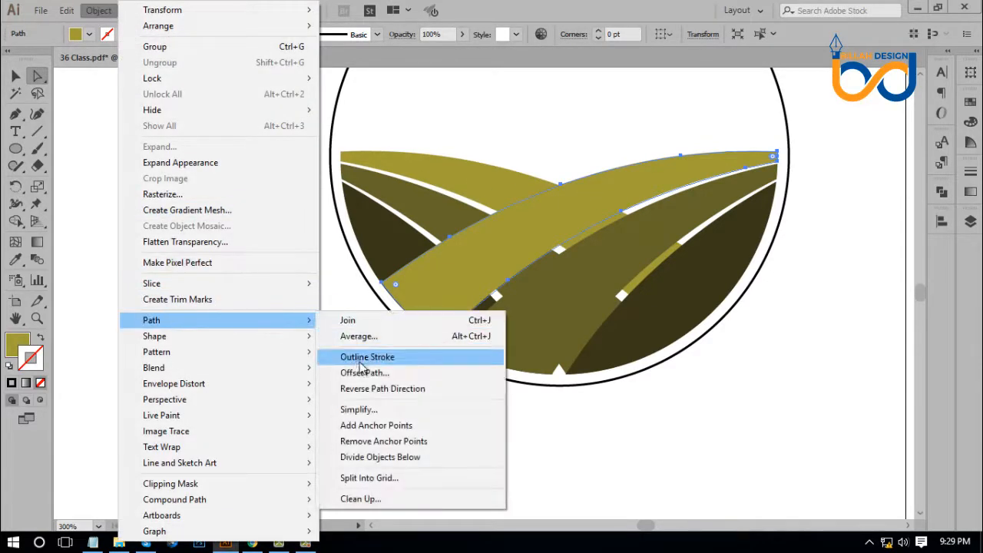
left_click(361, 374)
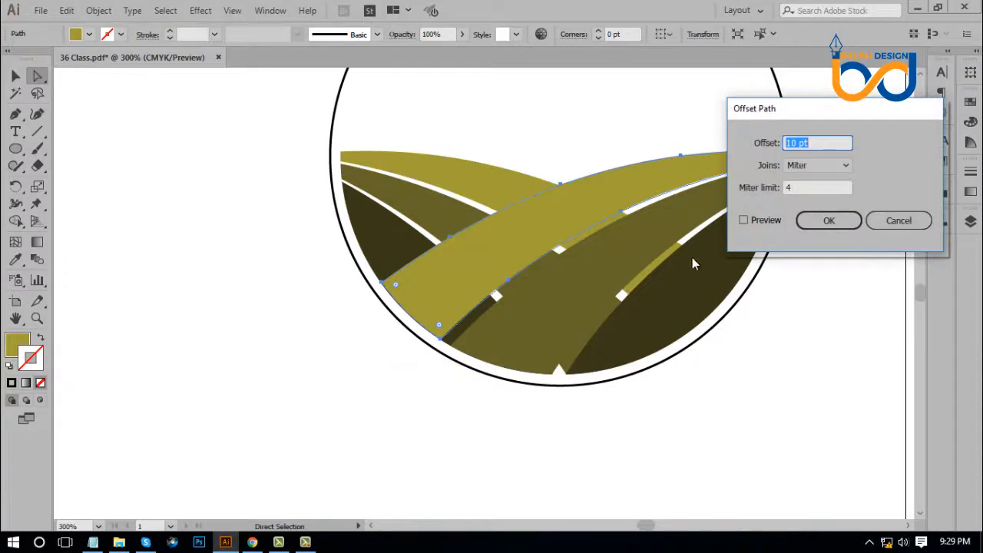
left_click(743, 221)
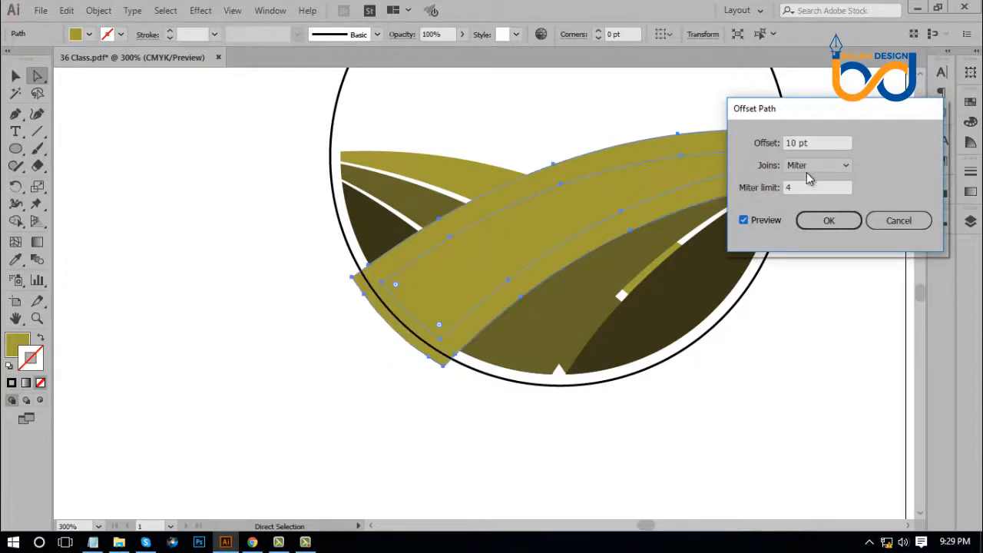
scroll(821, 143, "down", 5)
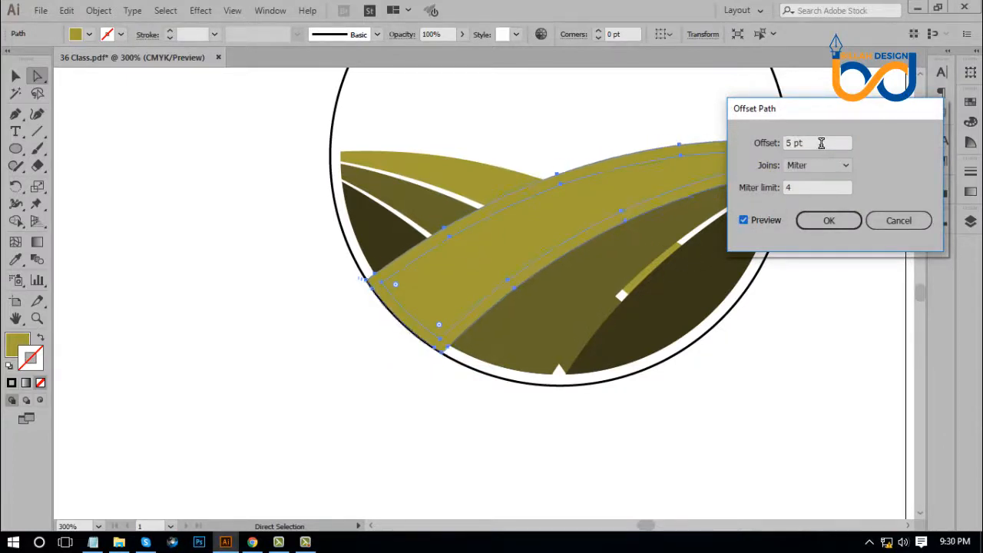
scroll(822, 143, "down", 1)
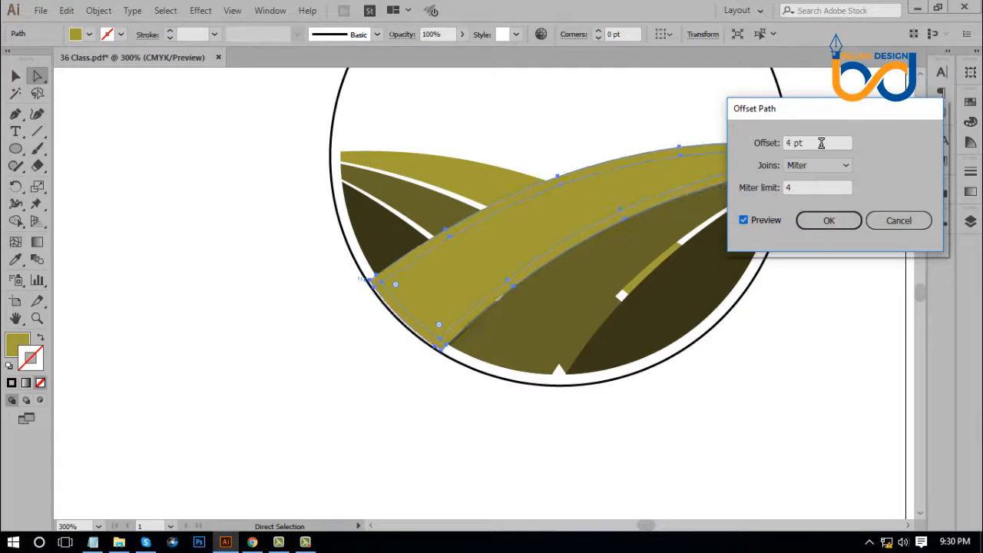
left_click(827, 220)
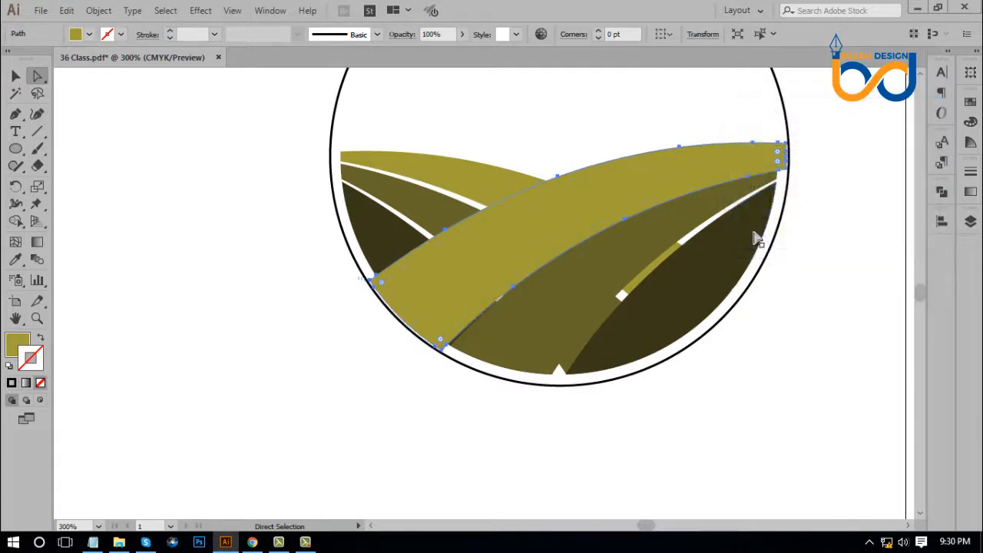
Trim the three mirrored left stripes with Shape Builder, removing the offset stripe and all mirrored parts overlapping the front fields
left_click(472, 181, "shift")
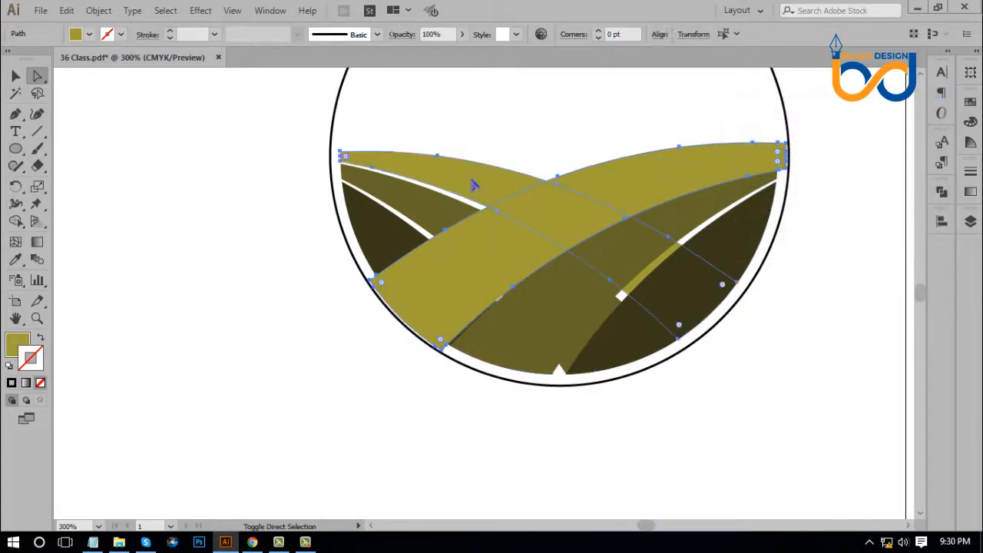
left_click(437, 203, "shift")
left_click(399, 239, "shift")
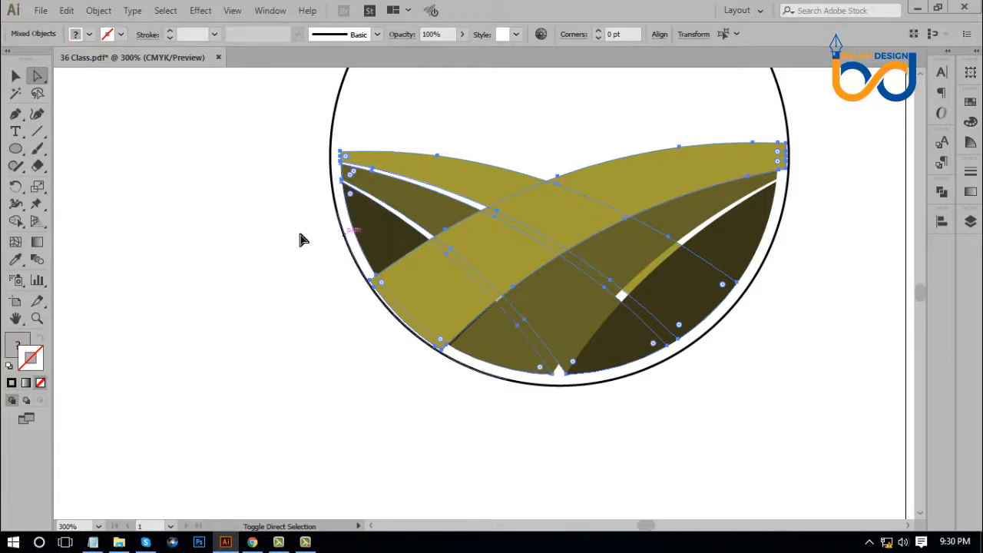
left_click(16, 220)
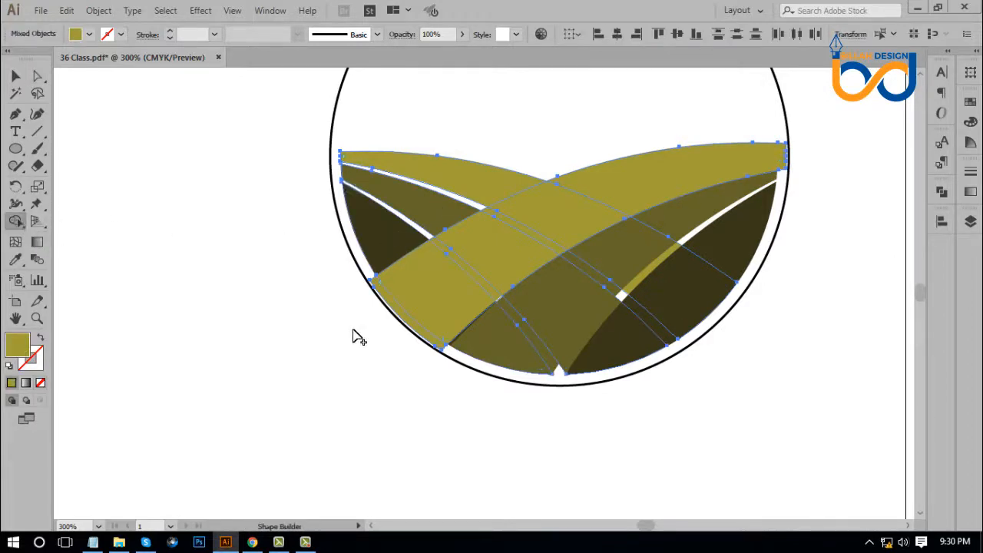
mouse_move(422, 324)
left_mouse_down()
mouse_move(492, 254)
mouse_move(771, 158)
left_mouse_up()
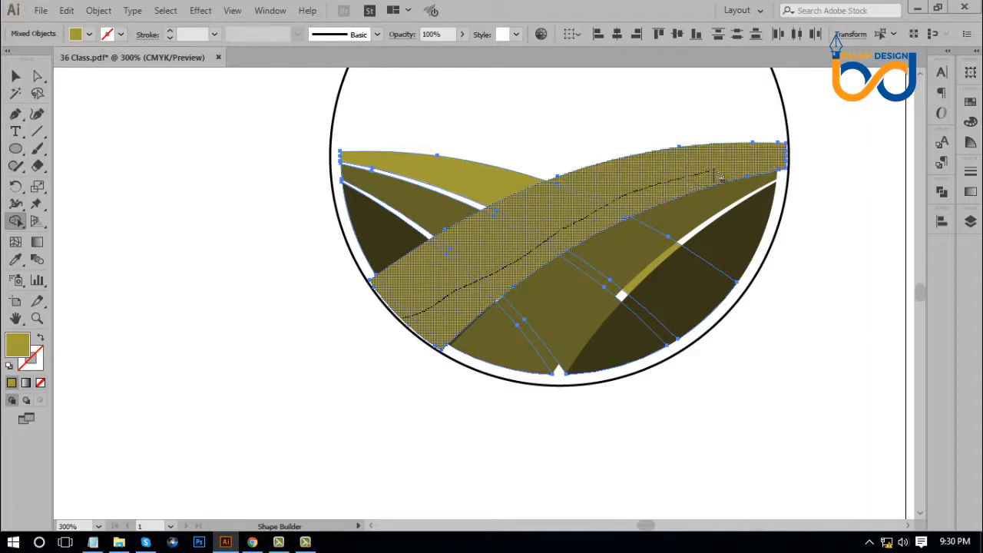
left_click_drag(490, 343, 759, 219)
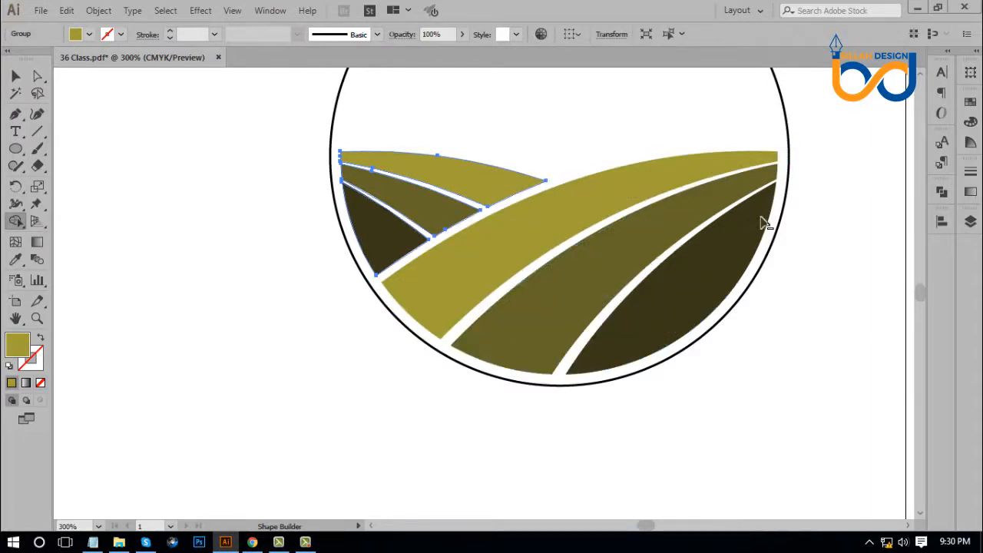
left_click(15, 76)
left_click(595, 417)
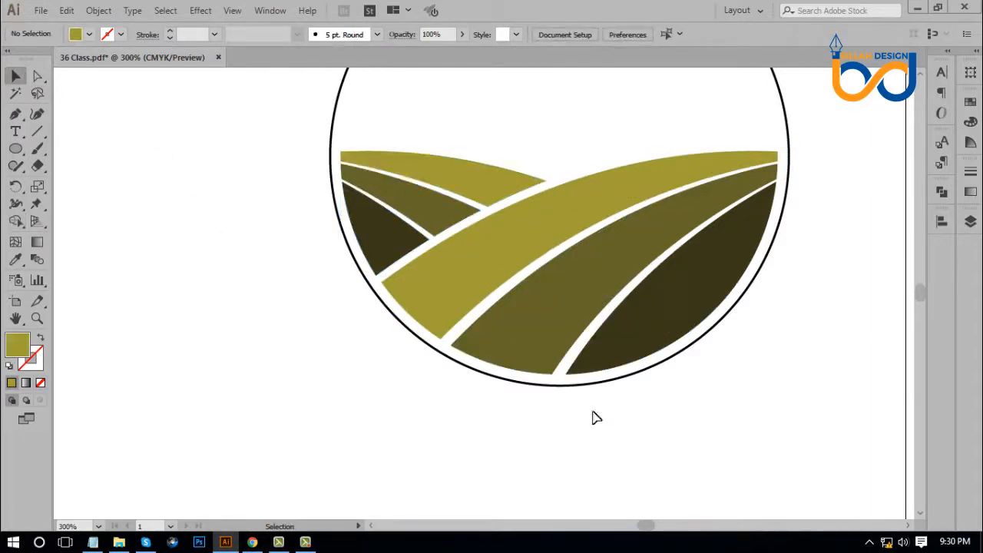
Move the circle with its field stripes up and left, towards the upper middle of the artboard
key("ctrl+minus")
key("ctrl+minus")
key("ctrl+minus")
key("ctrl+minus")
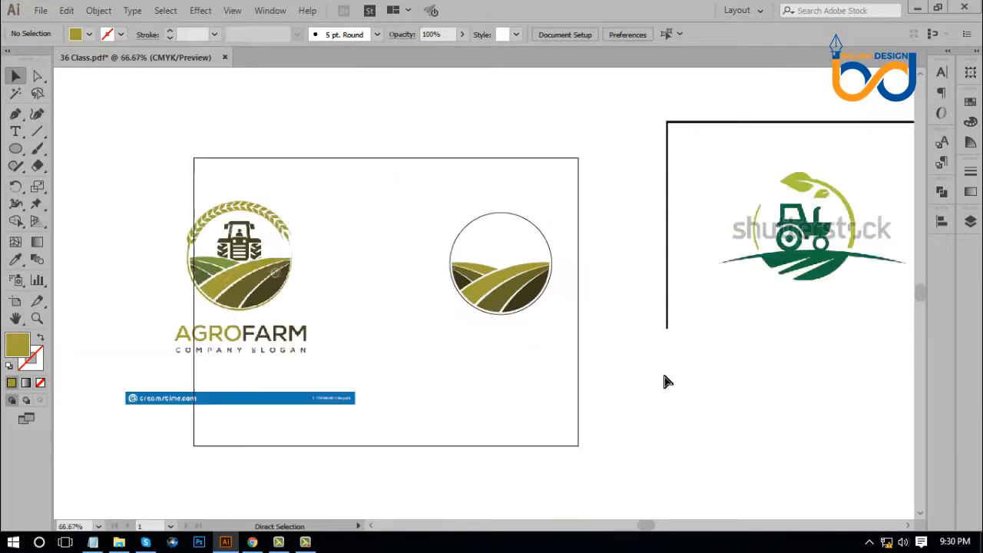
left_click_drag(399, 185, 436, 250)
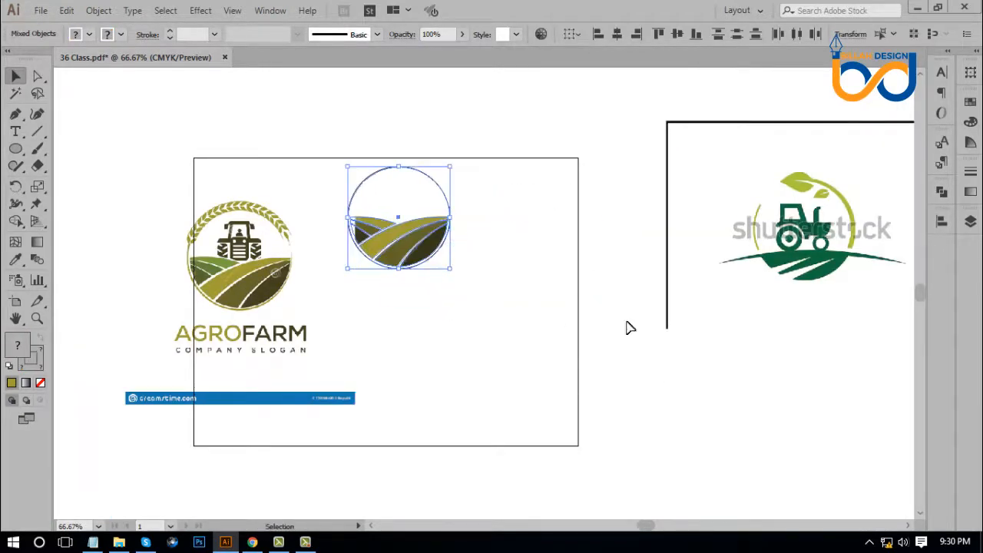
left_click(629, 328)
Move the embedded green tractor reference image close to the artboard's right edge
left_click_drag(768, 231, 688, 269)
left_click_drag(816, 379, 682, 377)
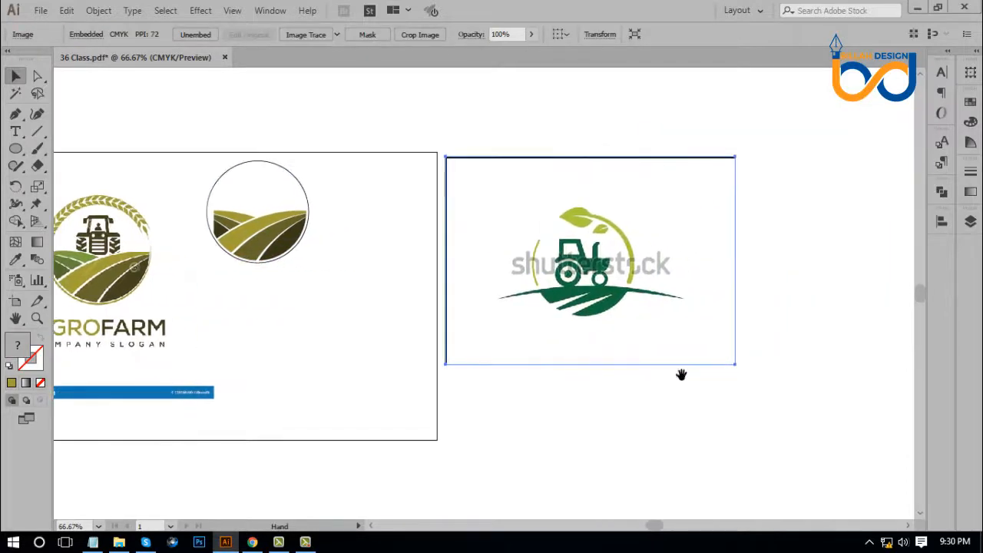
left_click(714, 419)
Draw a circle about 15.5 pt in diameter from the centre of the tractor's rear wheel hub
key("ctrl+equal")
key("ctrl+equal")
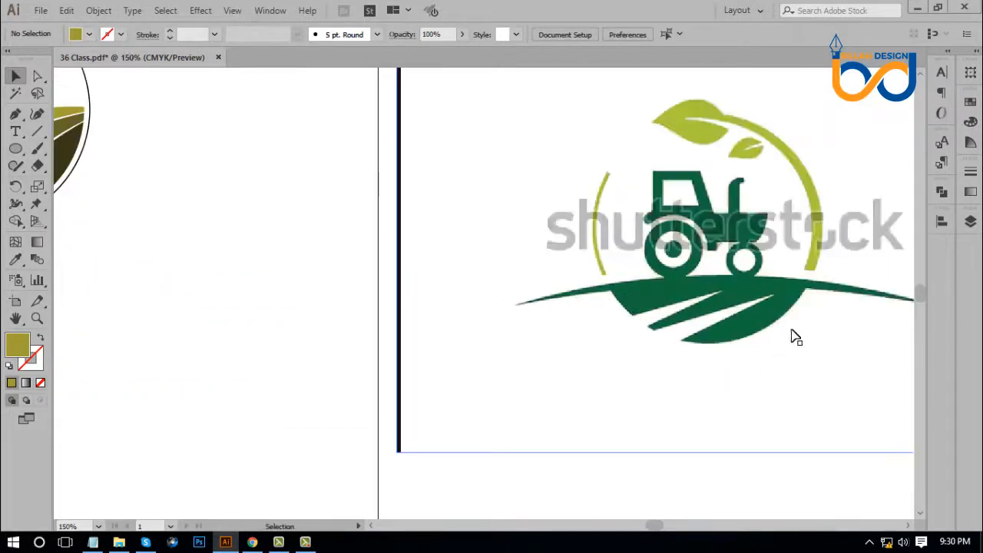
left_click_drag(796, 325, 627, 376)
left_click_drag(603, 320, 602, 326)
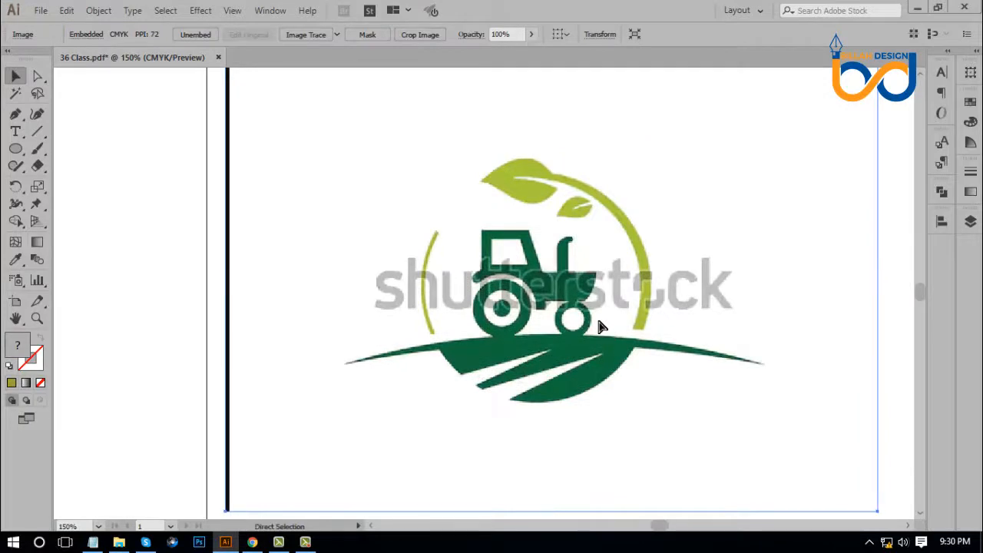
key("ctrl+shift+a")
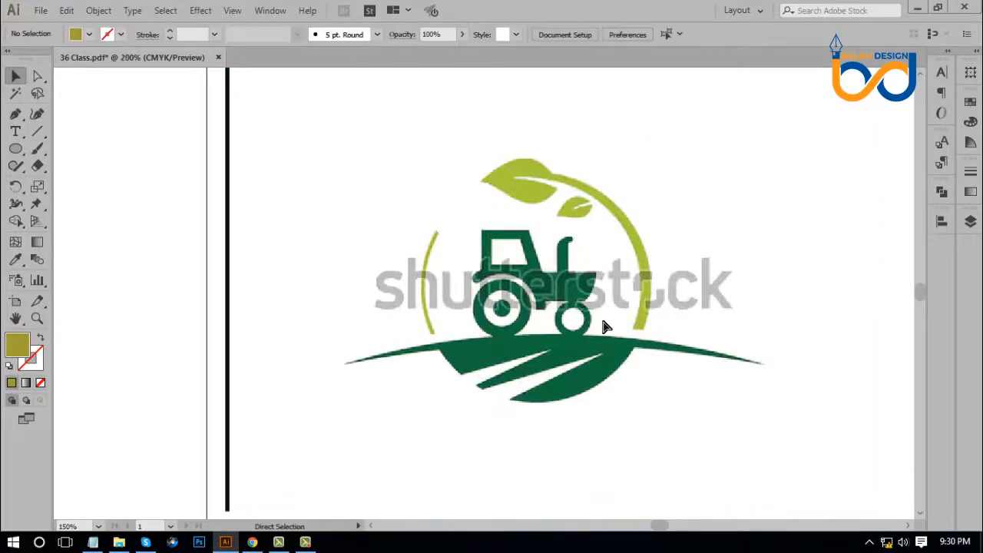
key("ctrl+equal")
key("ctrl+equal")
mouse_move(667, 305)
left_mouse_down()
mouse_move(615, 310)
mouse_move(650, 309)
left_mouse_up()
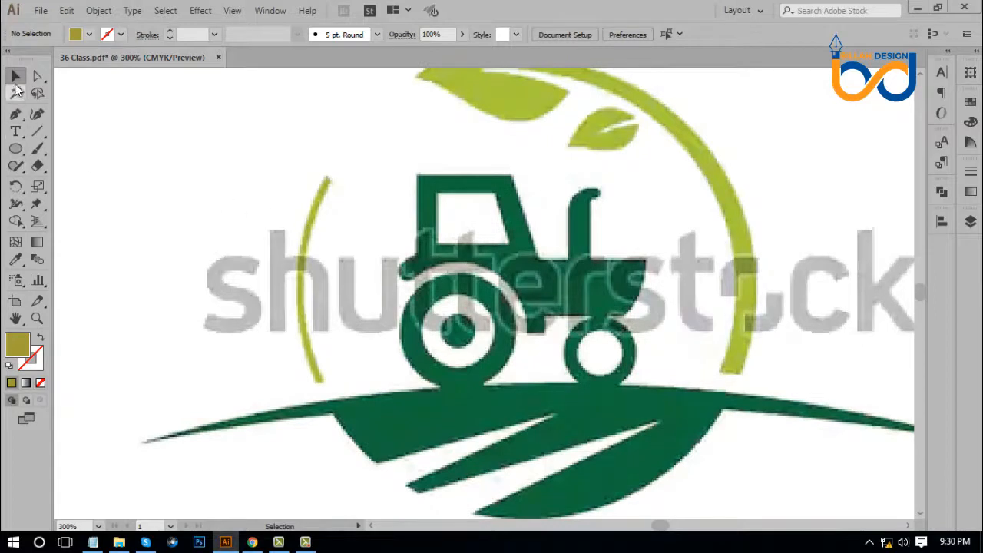
left_click(15, 148)
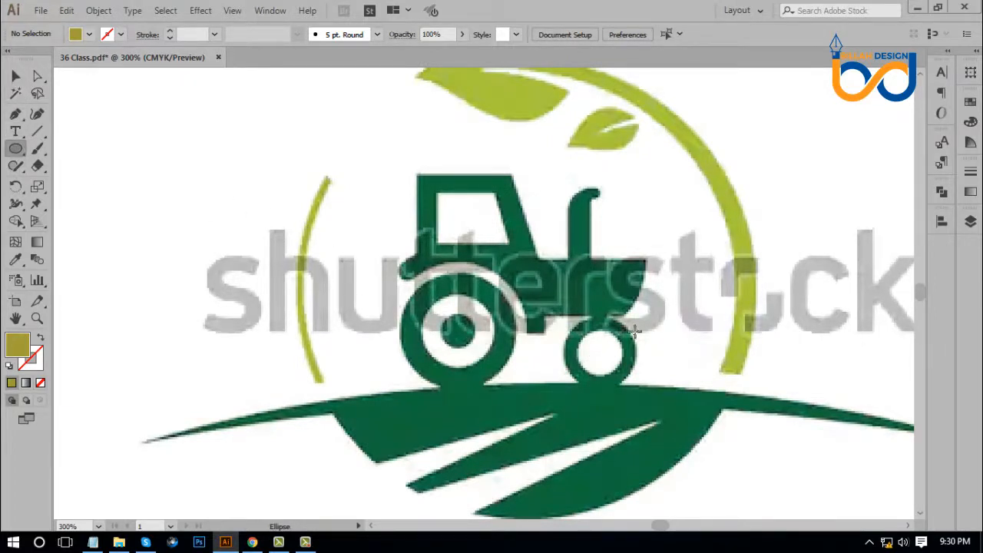
key("ctrl+plus")
key("ctrl+plus")
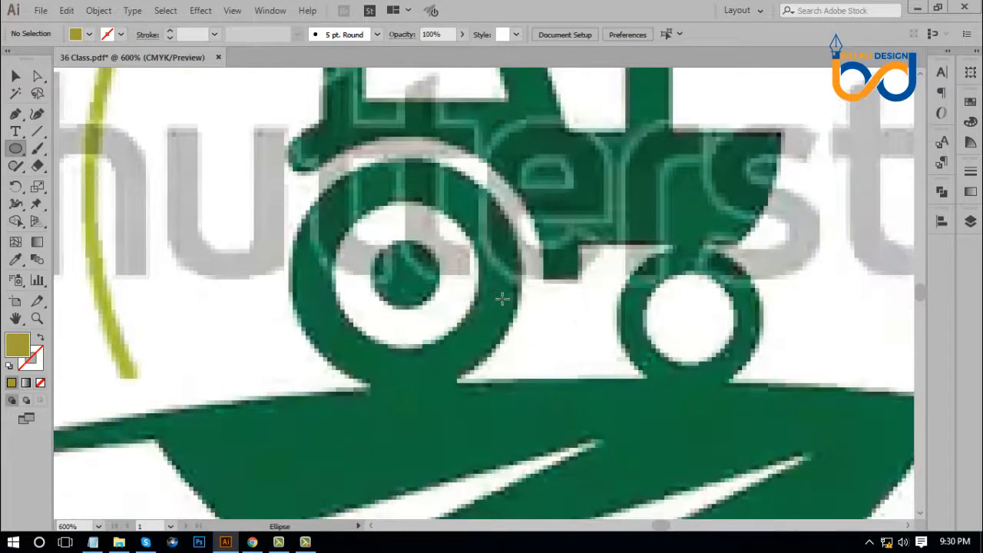
left_click_drag(481, 296, 514, 303)
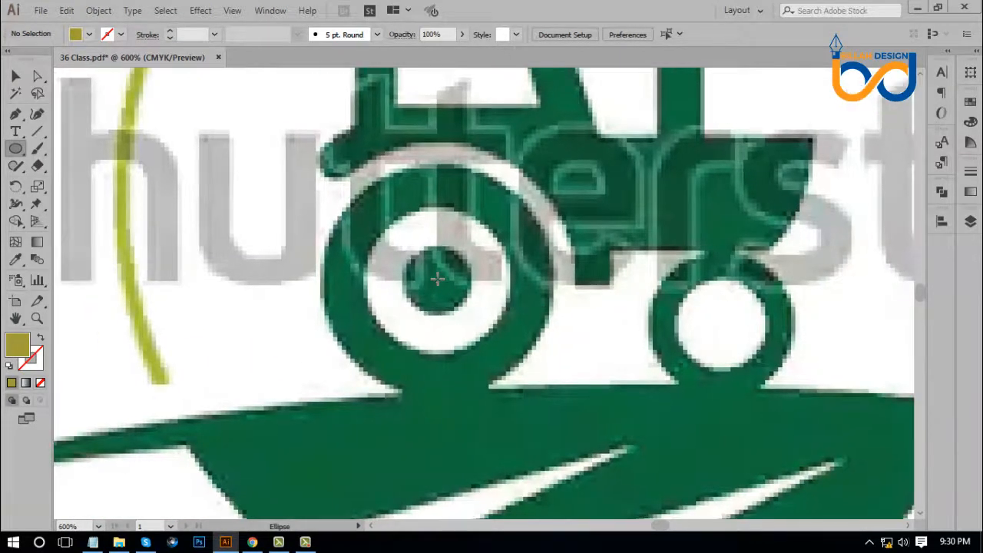
left_click_drag(438, 278, 470, 311)
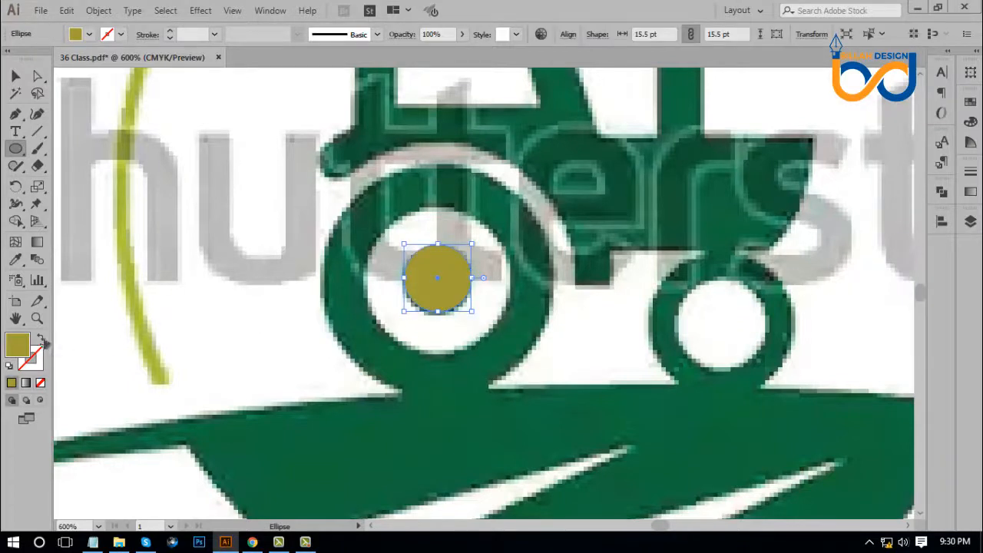
Give the hub circle a black 1 pt stroke and no fill
left_click(41, 340)
left_click(16, 76)
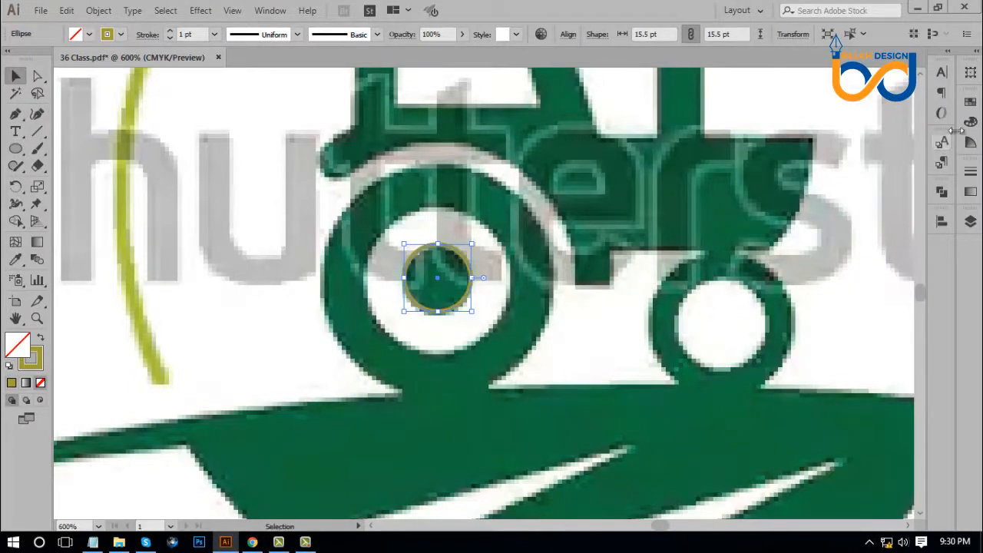
left_click(970, 101)
left_click(824, 140)
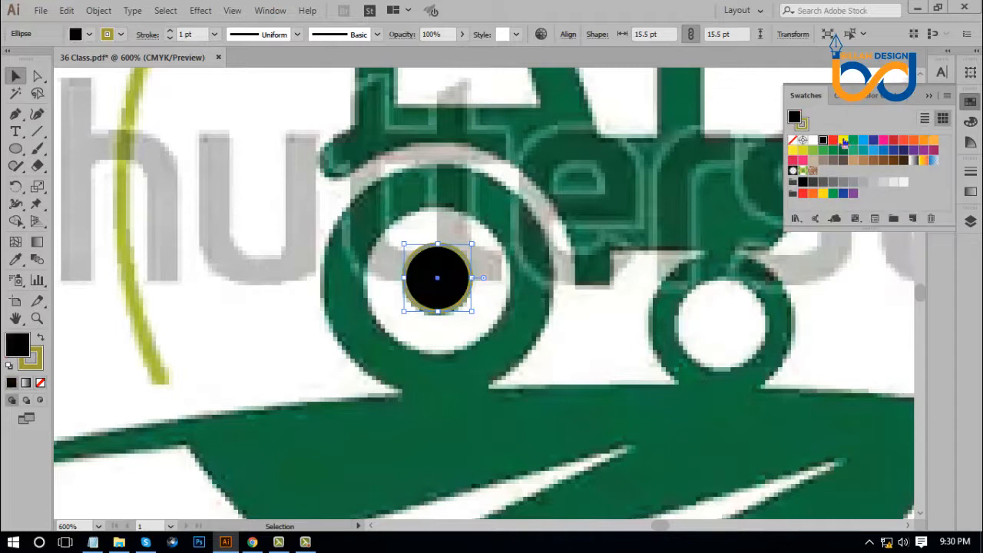
left_click(969, 103)
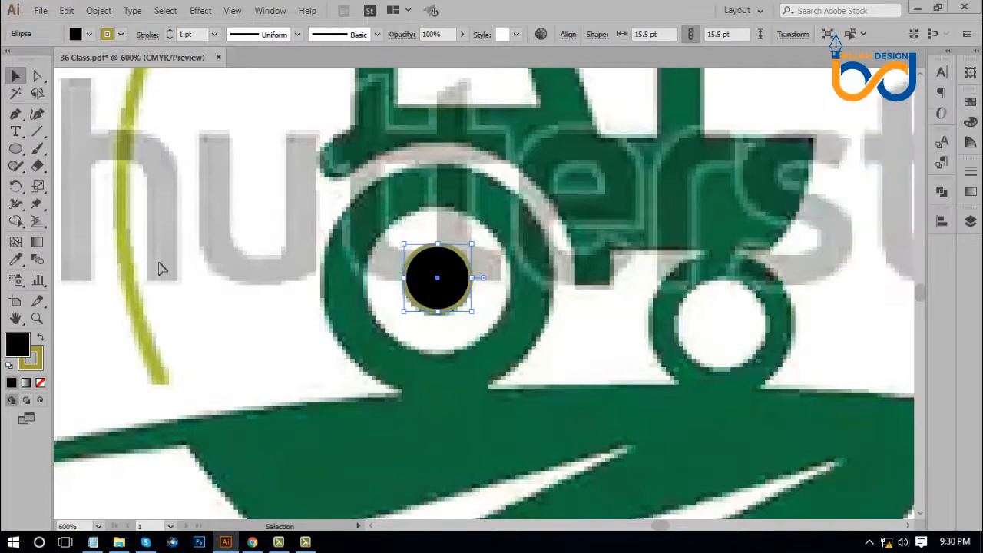
left_click(41, 339)
left_click(41, 383)
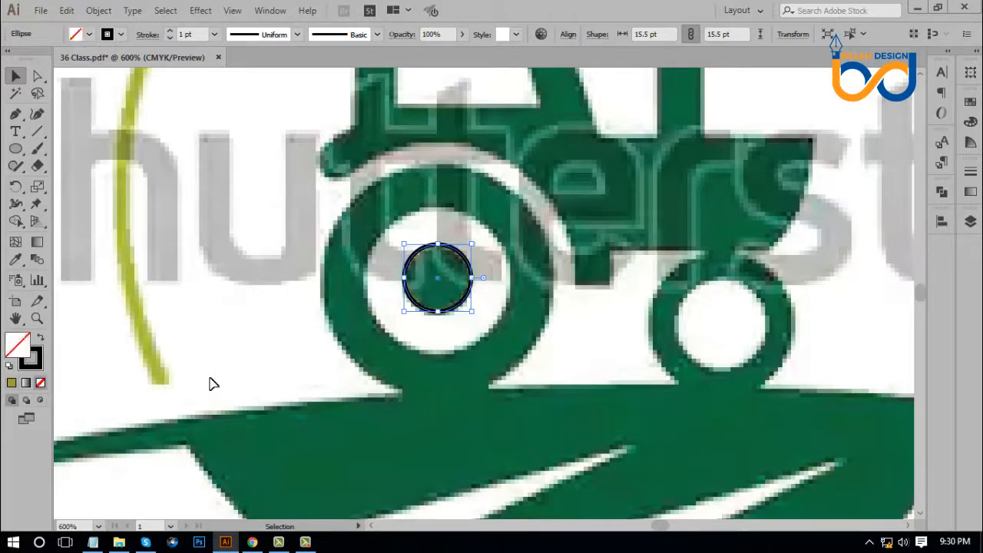
Shift the hub circle slightly down to centre it on the reference's rear wheel hub
left_click(535, 400)
key("ctrl+plus")
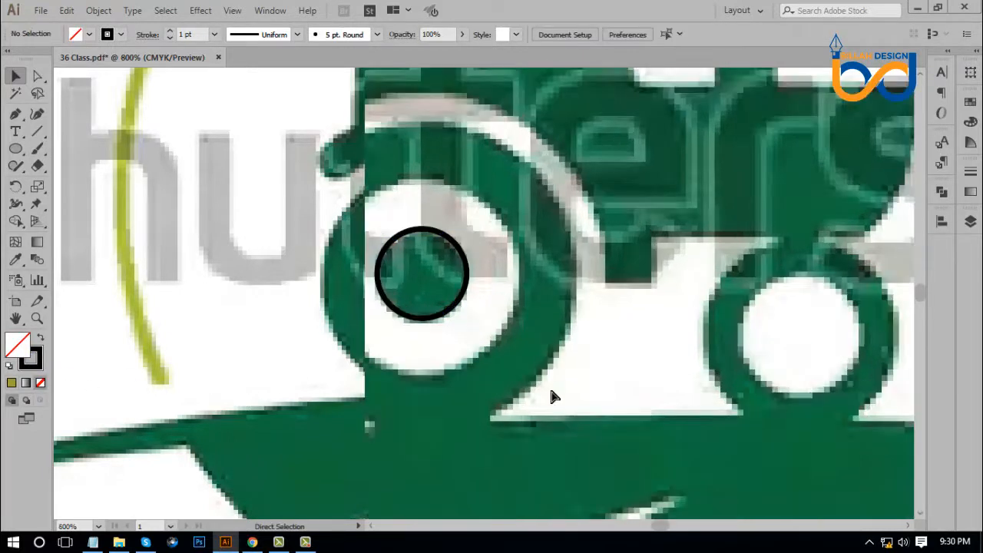
key("space")
left_click_drag(492, 247, 449, 278)
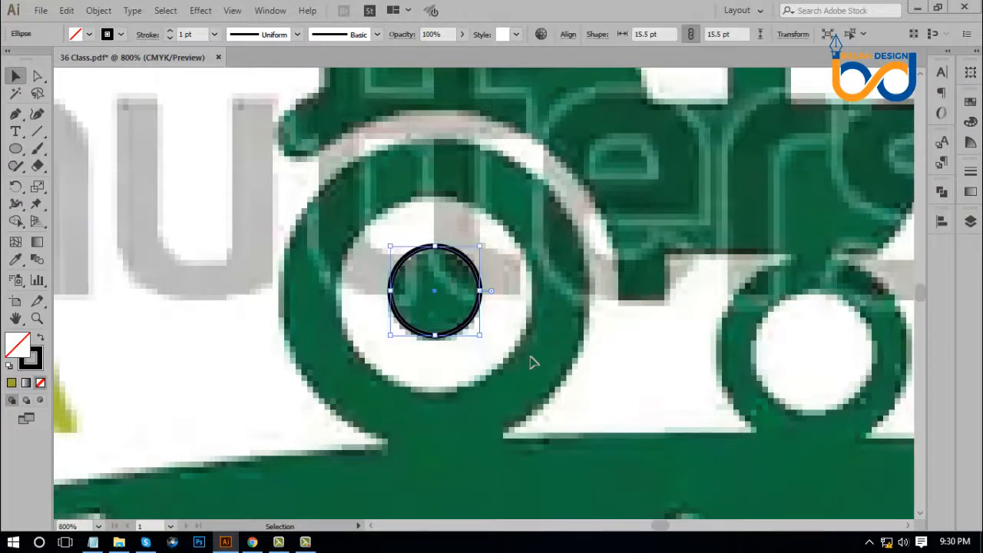
left_click(528, 357)
key("ctrl+z")
left_click_drag(495, 353, 421, 287)
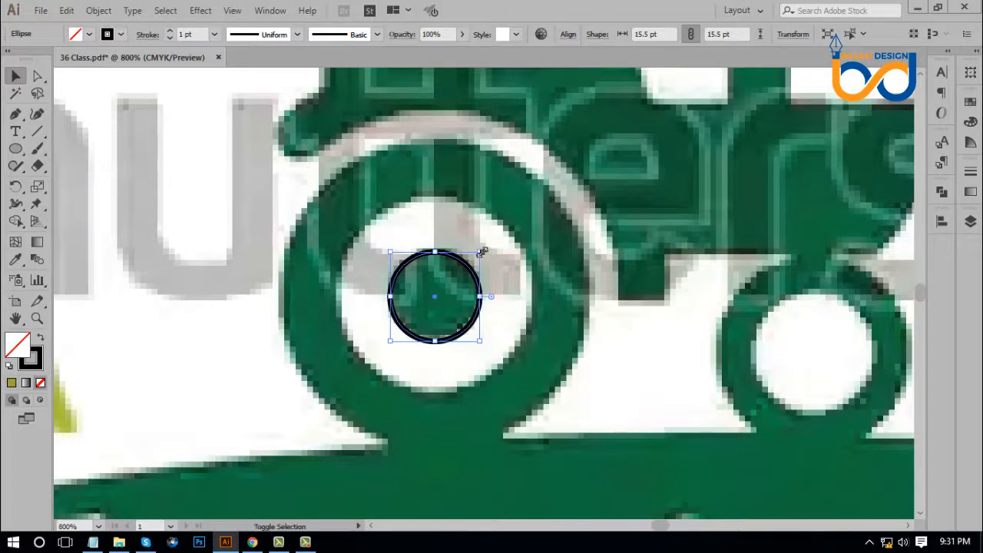
Make an enlarged concentric copy of the hub circle, about 34.4 pt wide, around the rear wheel's white ring, and select it
left_click_drag(481, 252, 534, 195)
left_click(548, 325)
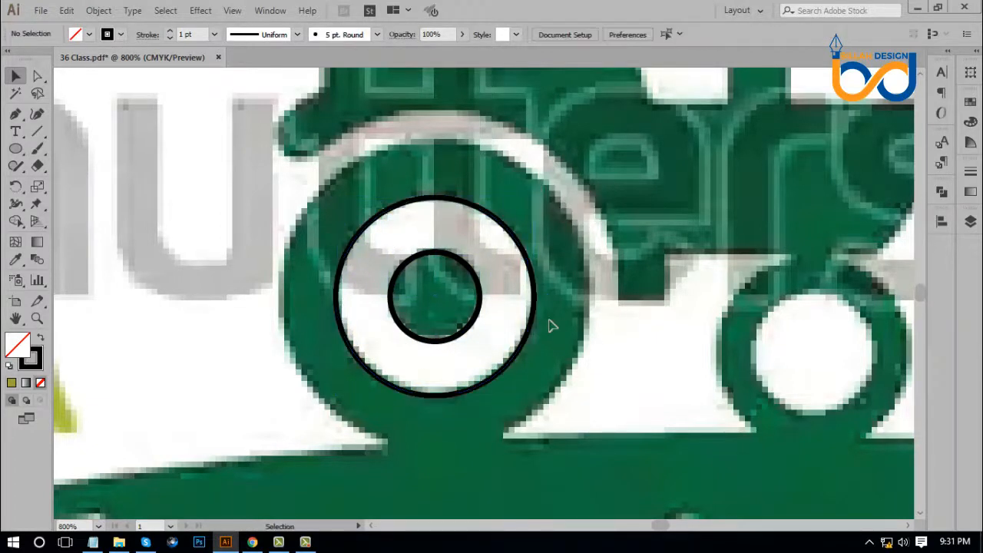
left_click(535, 316)
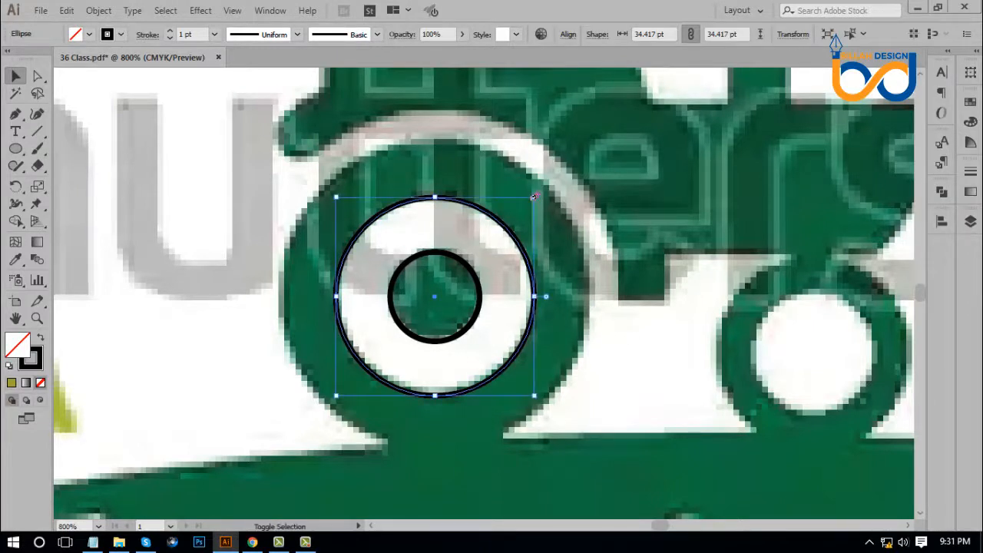
Make a concentric copy of the selected circle, enlarged to 54.5 pt, around the outer edge of the rear tyre
left_click_drag(534, 196, 588, 152)
left_click_drag(599, 142, 601, 142)
left_click(668, 308)
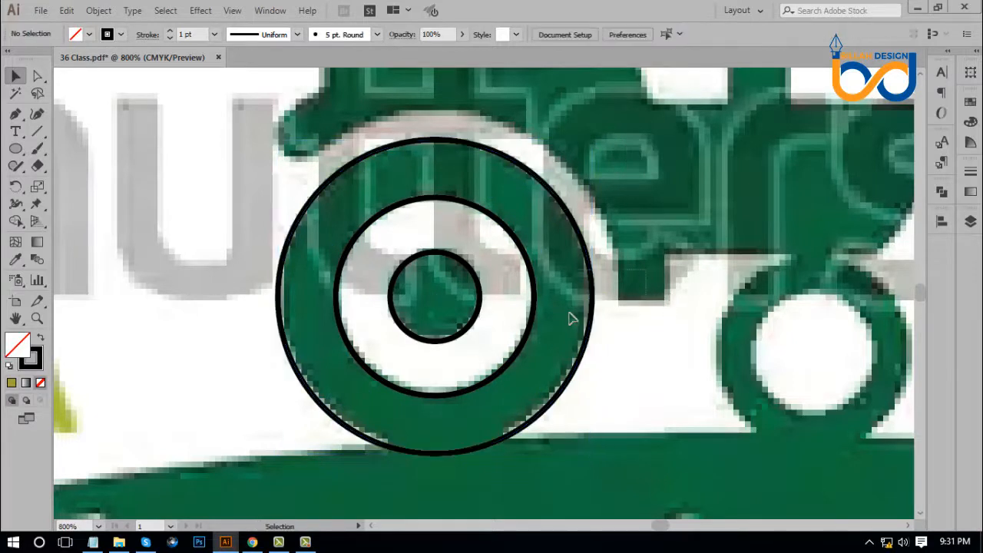
Make a concentric copy of the tyre circle, enlarged to about 64.5 pt, along the inner edge of the rear fender
left_click(592, 308)
key("ctrl+c")
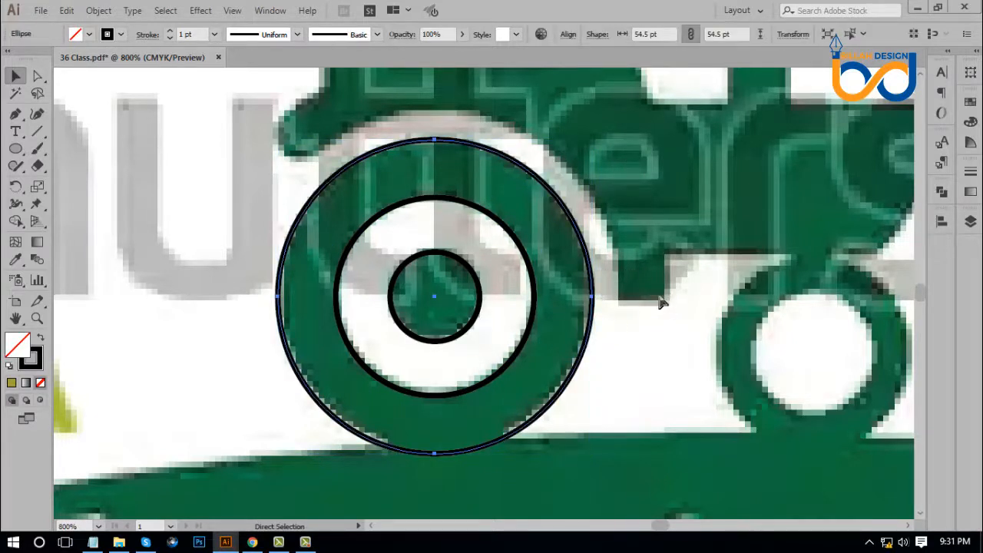
key("ctrl+f")
left_click_drag(592, 139, 622, 112)
left_click(693, 226)
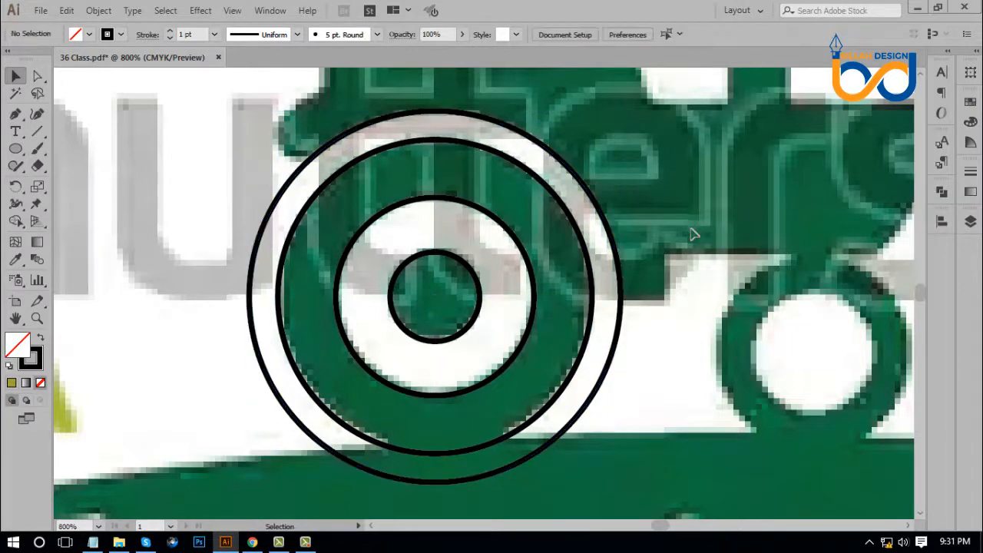
Make a concentric copy of the fender's inner circle, enlarged to about 81.7 pt, along the fender's outer edge
key("ctrl+minus")
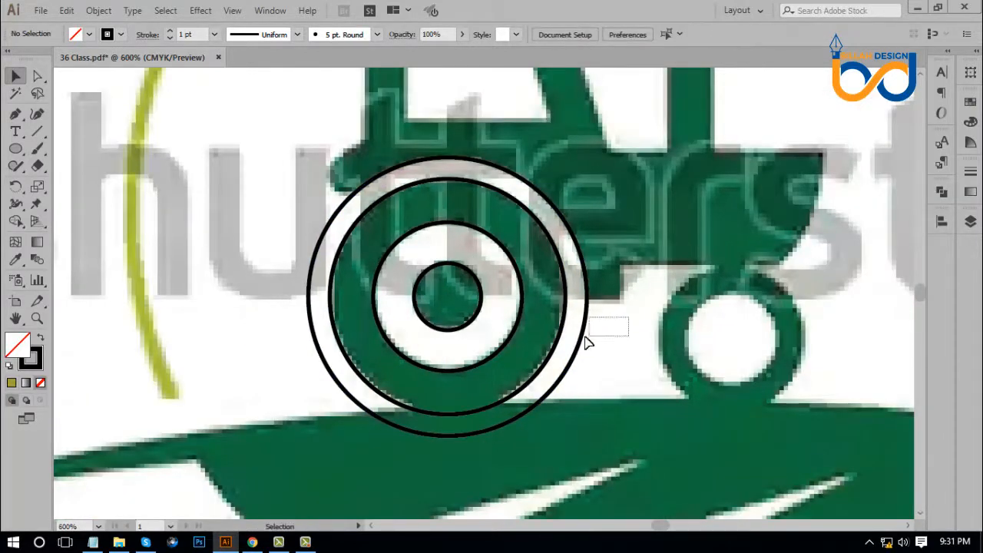
left_click(583, 345)
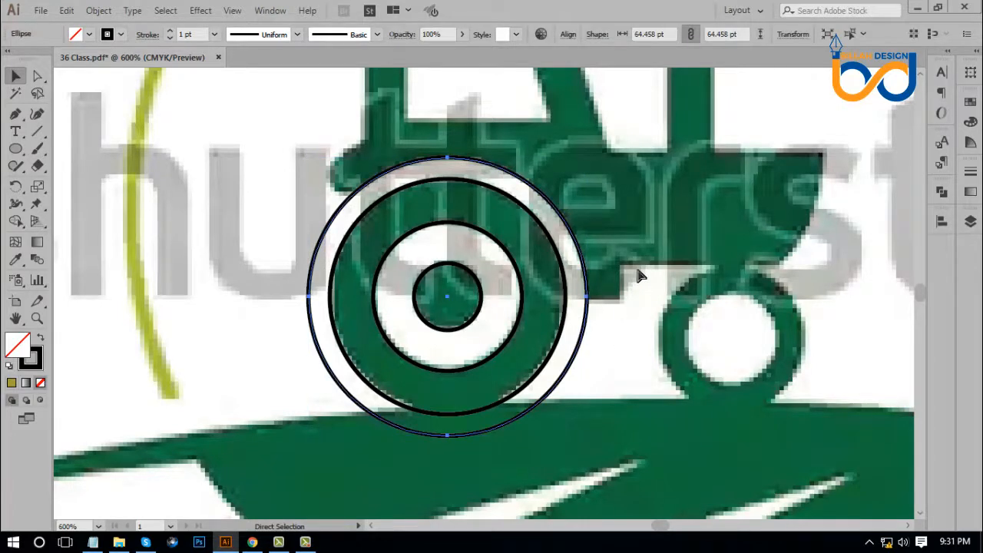
key("ctrl+shift+b")
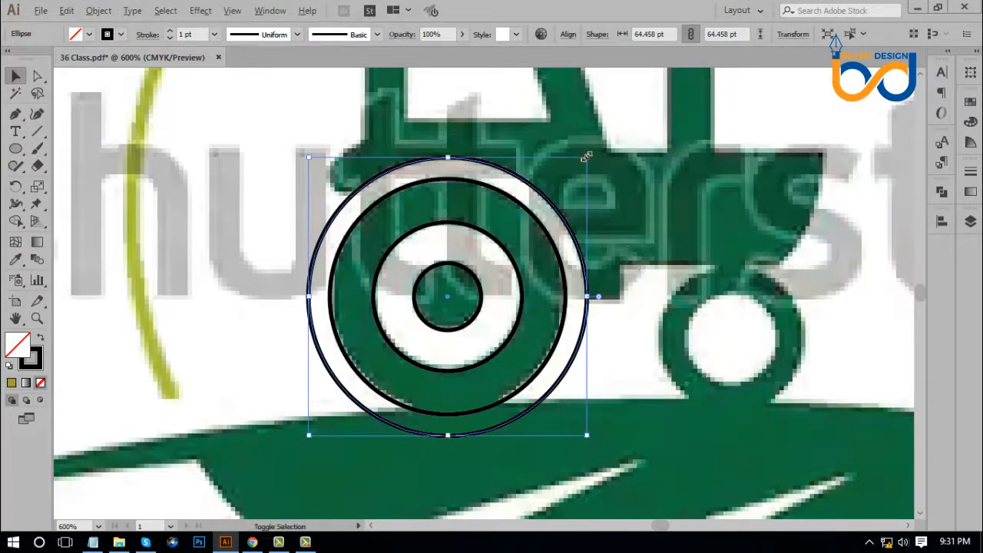
mouse_move(586, 157)
left_mouse_down()
mouse_move(633, 121)
mouse_move(645, 127)
left_mouse_up()
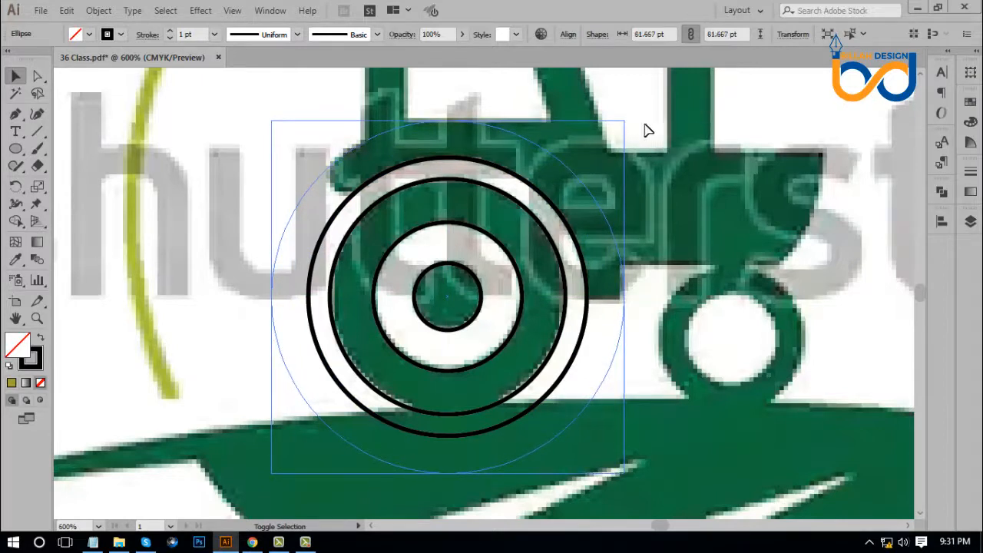
left_click(715, 275)
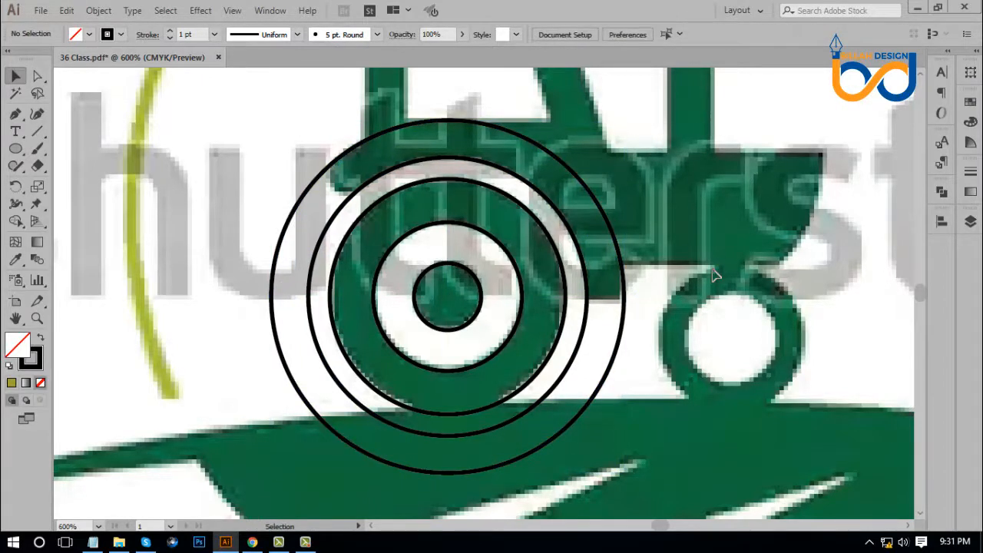
Combine the two rear tyre circles into a ring with Minus Back and give it a solid black fill without stroke
left_click(546, 230)
left_click(505, 253, "shift")
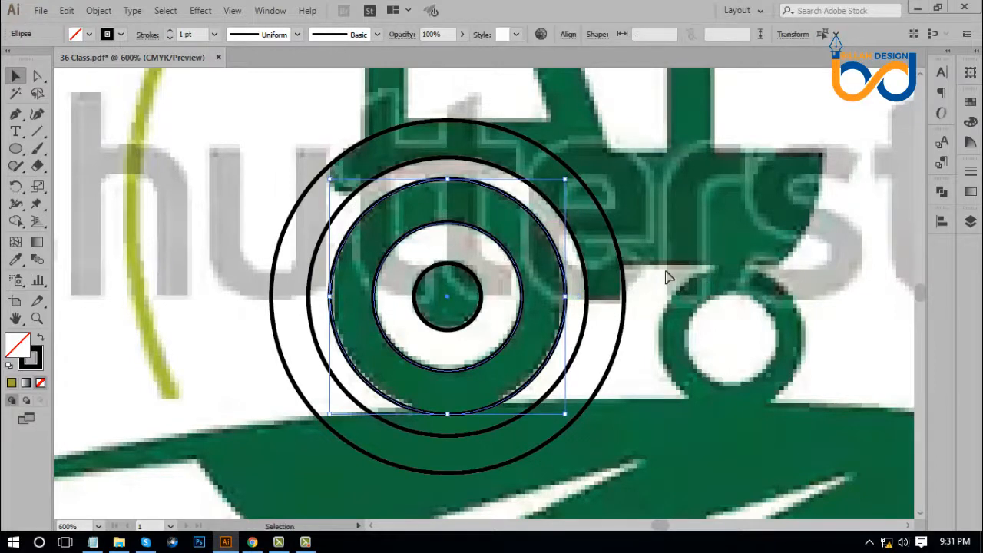
left_click(941, 194)
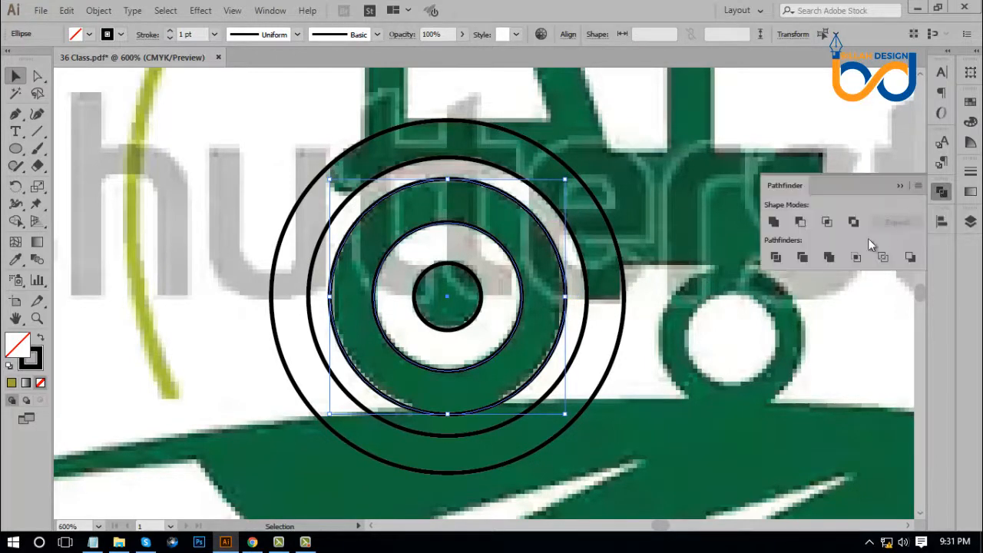
left_click(908, 258)
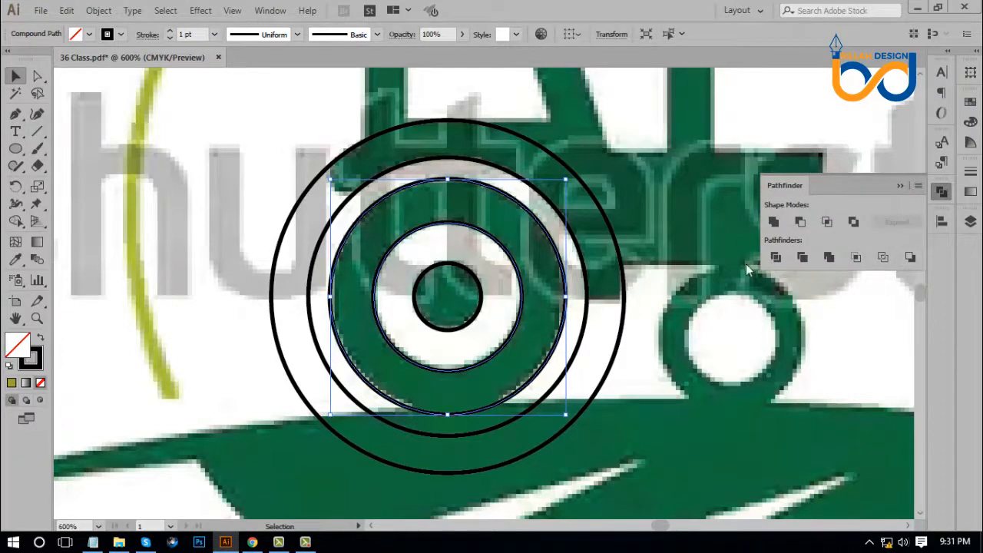
left_click(41, 340)
left_click(695, 366)
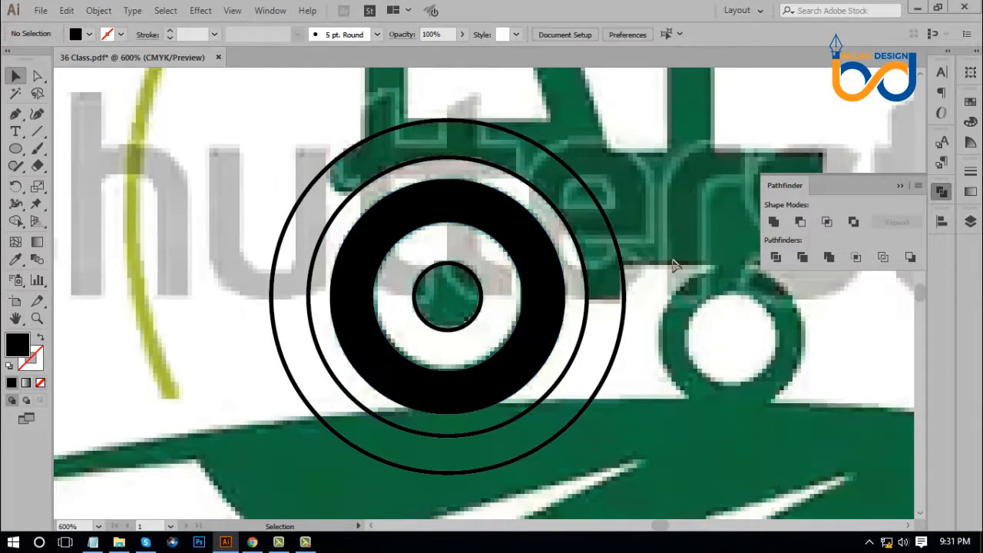
Combine the two outermost circles into a single fender ring with Minus Back
left_click(581, 304)
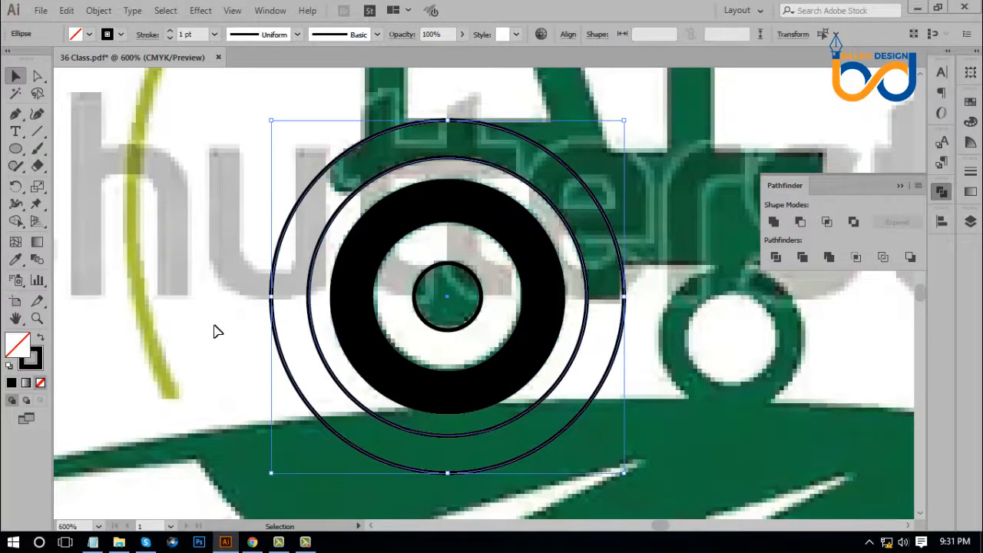
left_click(910, 258)
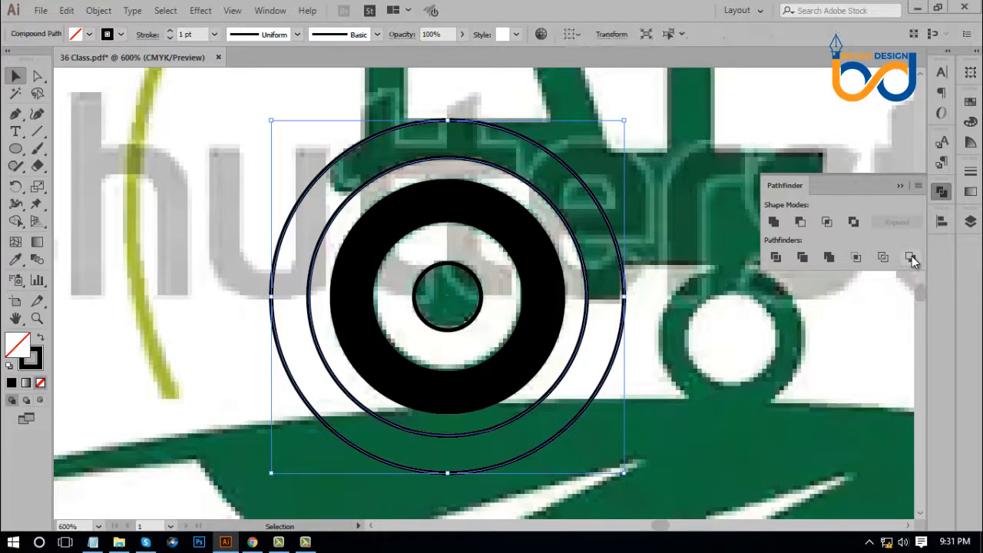
left_click(944, 195)
left_click(771, 340)
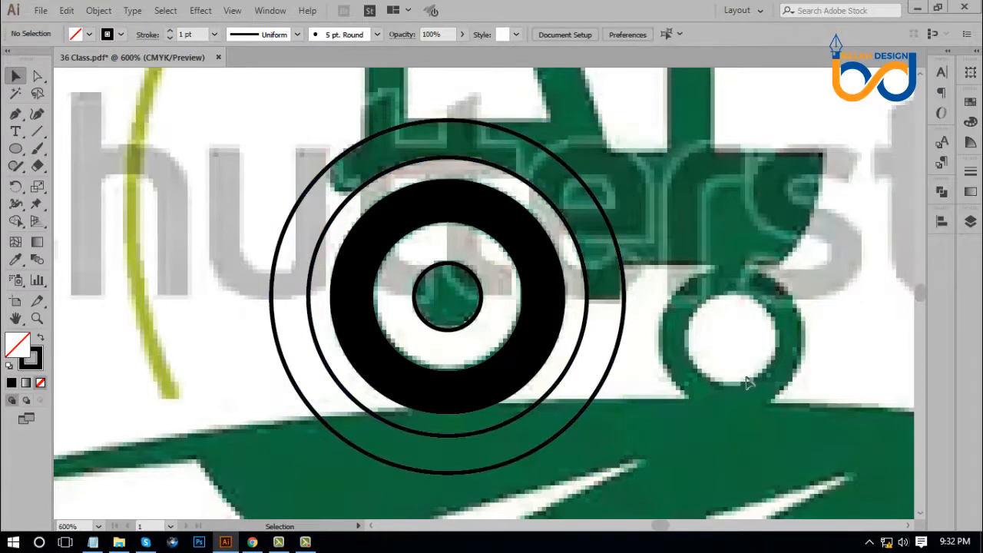
Draw two straight cut lines across the fender ring, a slanted one at the rear end and a horizontal one at the front end
left_click_drag(743, 380, 749, 365)
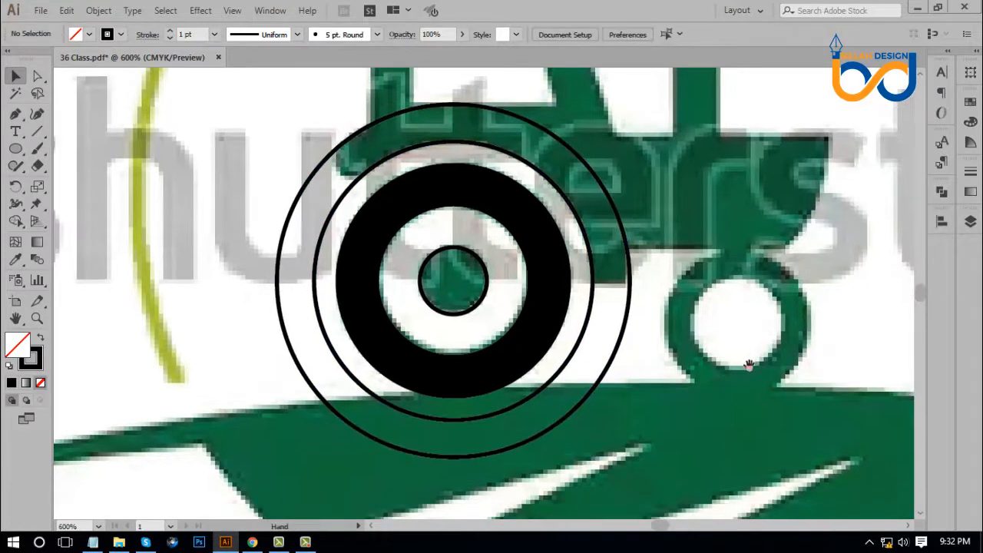
left_click(42, 131)
left_click(102, 134)
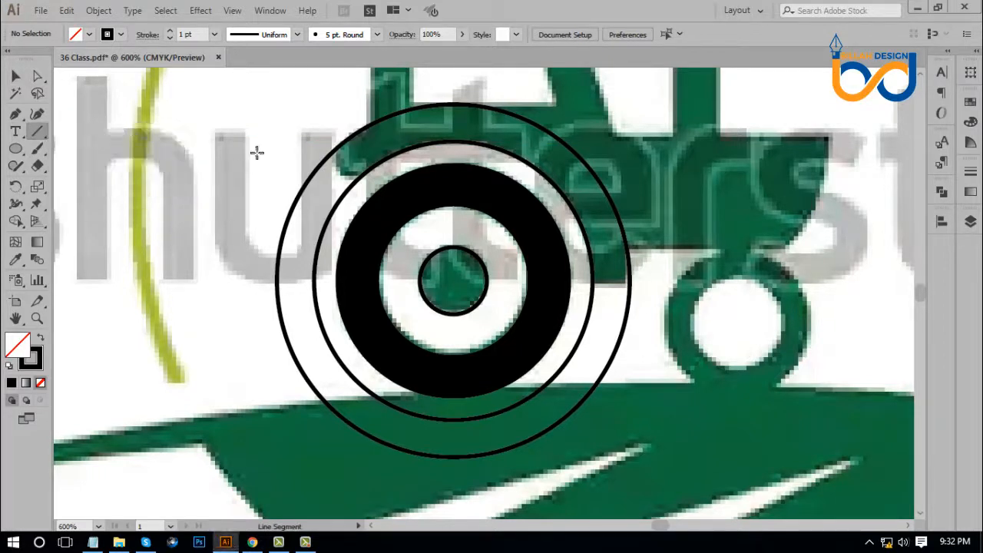
left_click_drag(319, 147, 361, 197)
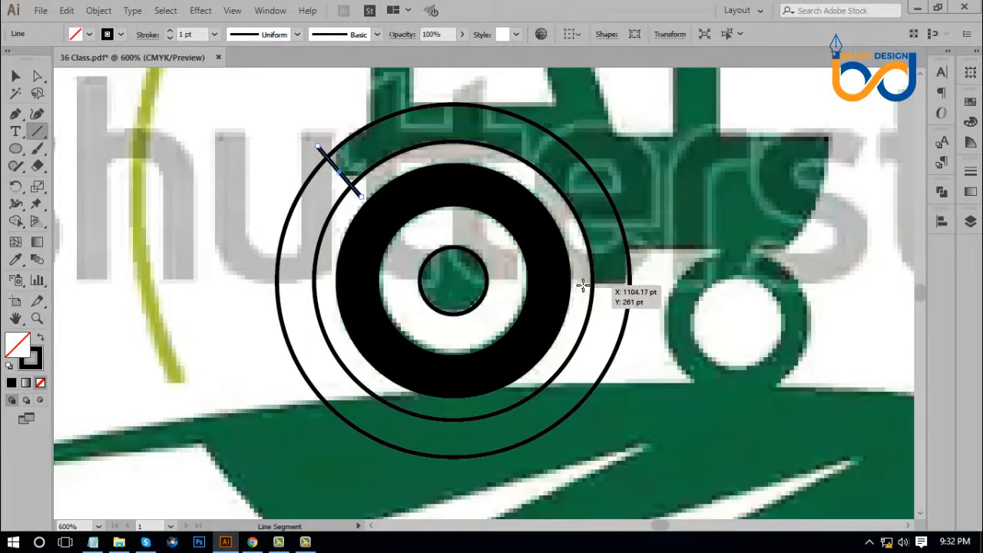
left_click_drag(582, 285, 653, 285)
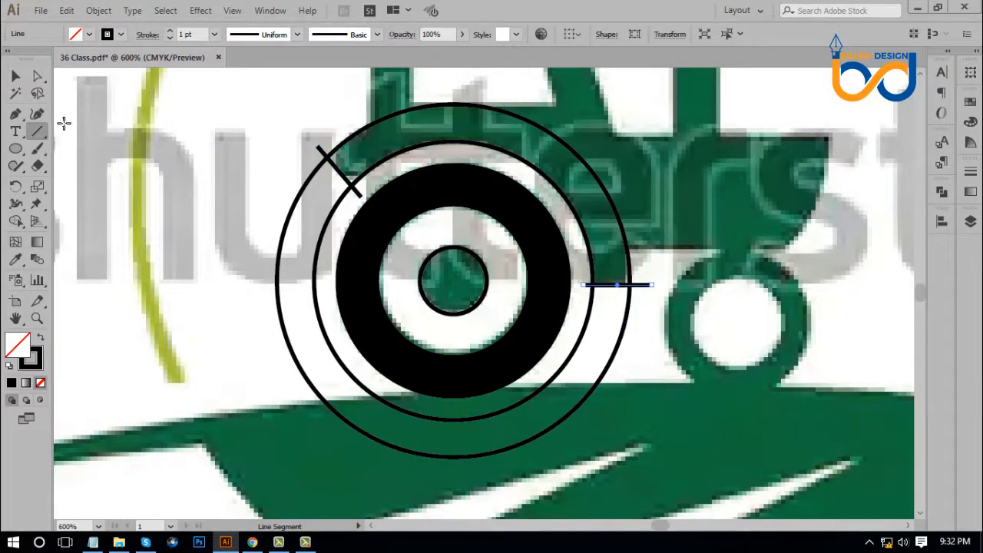
Divide the fender ring along the two cut lines with the Pathfinder's Divide operation
left_click(15, 75)
left_click(367, 170, "shift")
left_click(342, 181, "shift")
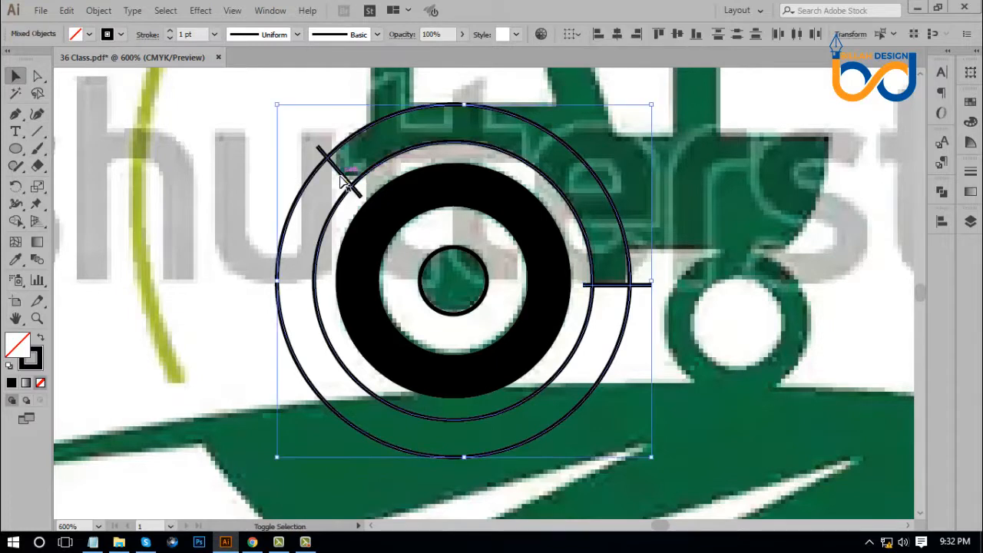
left_click(613, 288, "shift")
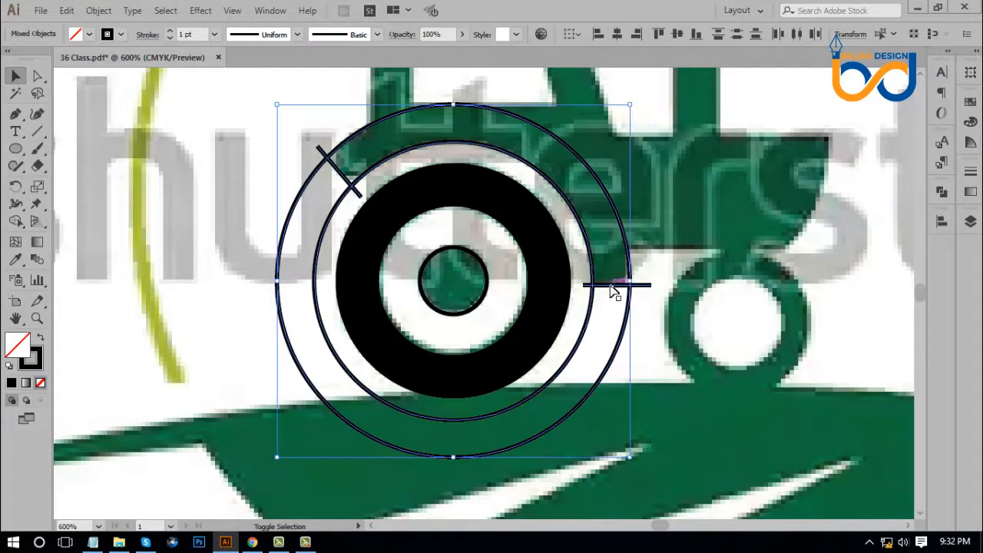
left_click(648, 285, "shift")
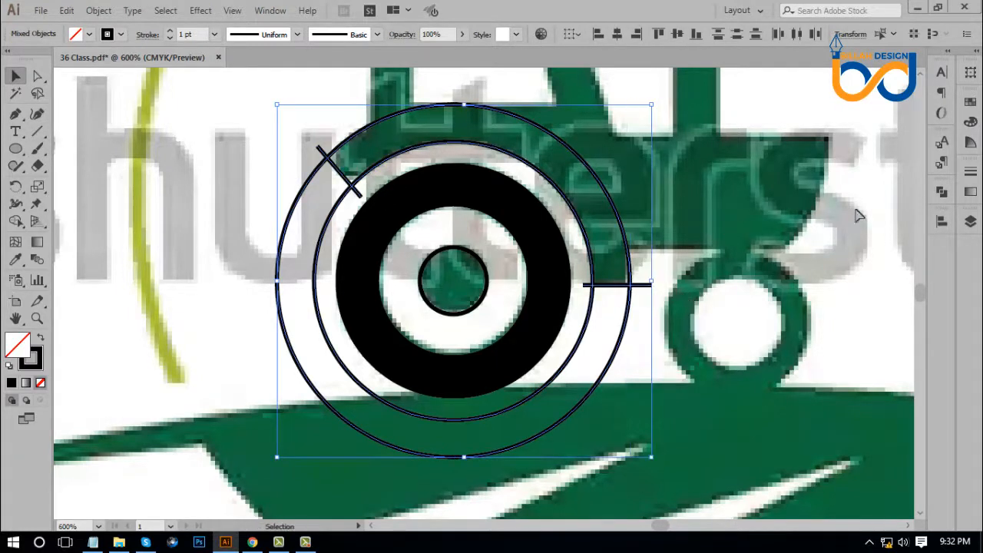
left_click(943, 194)
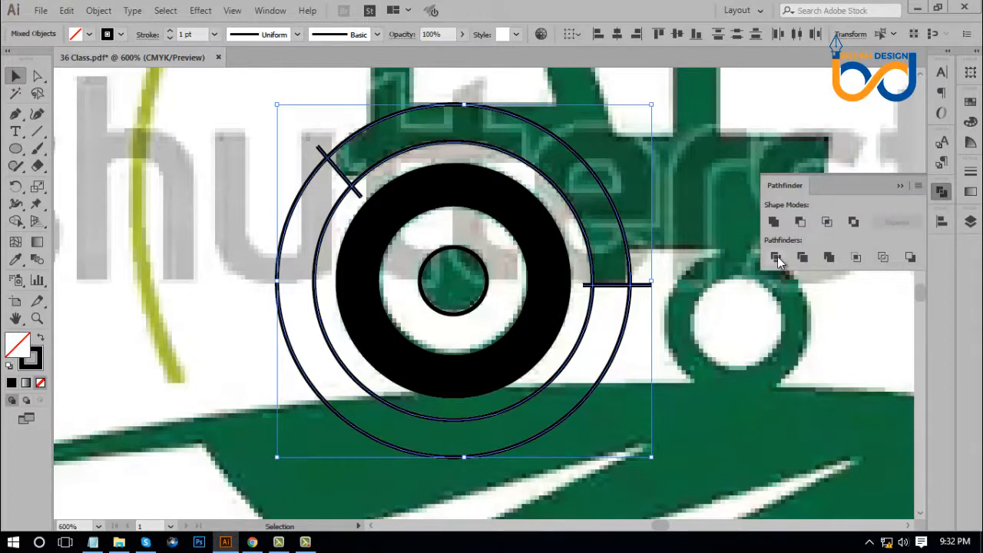
left_click(775, 258)
Ungroup the divided ring and delete its lower part, leaving only the fender arc above the rear wheel
right_click(707, 192)
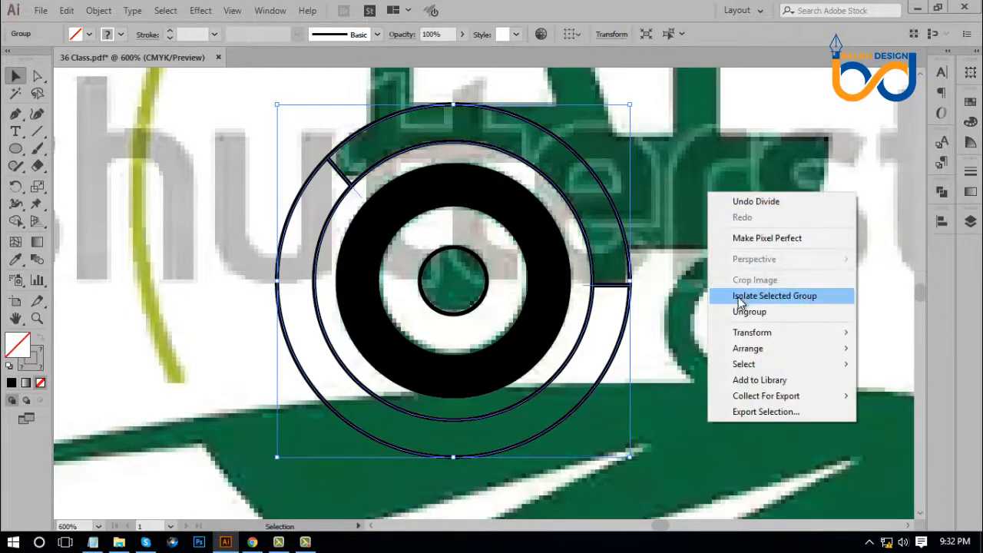
left_click(739, 312)
left_click(699, 305)
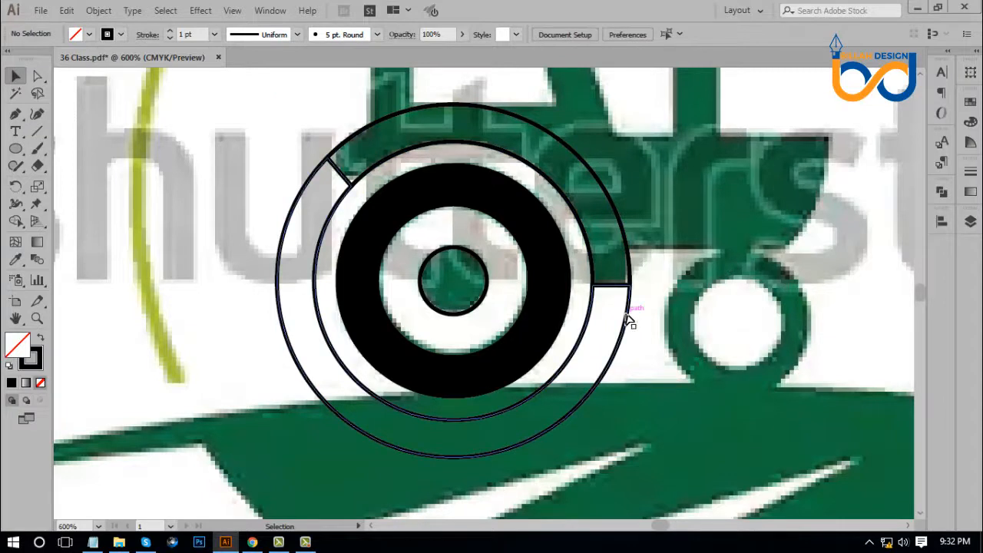
left_click_drag(628, 321, 579, 379)
key("Delete")
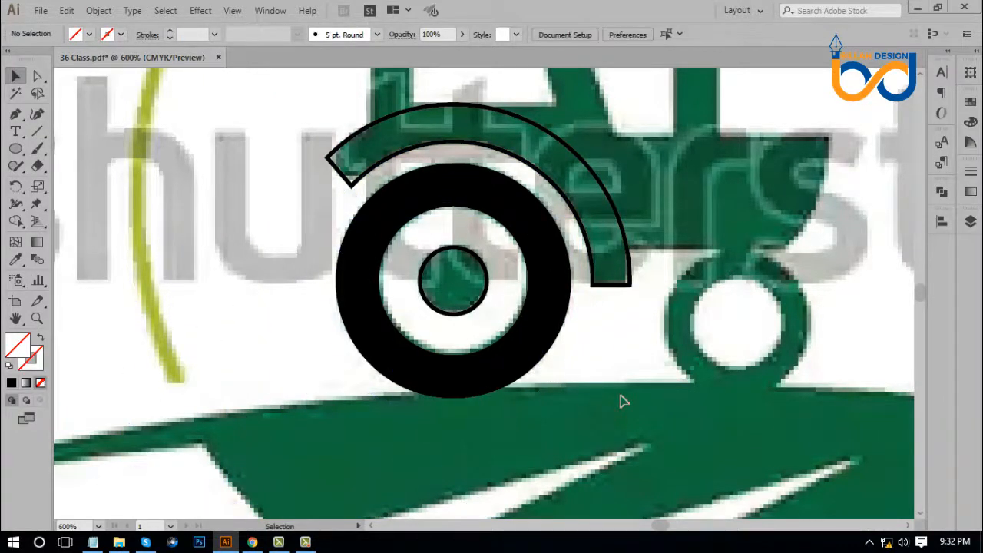
Round the two corners at the fender arc's rear end into a smooth, semicircular tip
left_click_drag(662, 352, 662, 358)
left_click(38, 76)
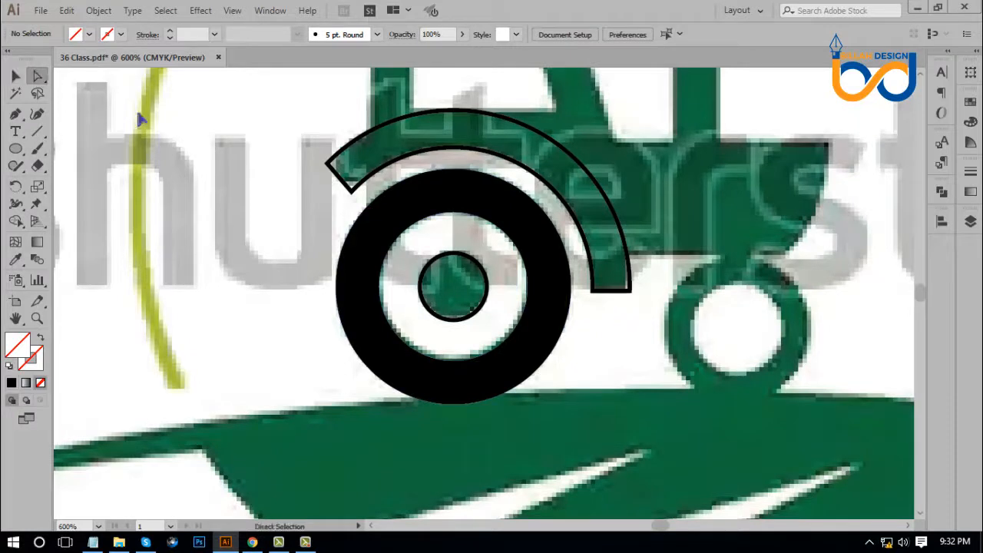
left_click_drag(312, 152, 358, 205)
left_click_drag(343, 163, 393, 149)
left_click(747, 284)
Draw a circle about 20.7 pt in diameter from the centre of the front wheel's white opening
left_click_drag(756, 278, 694, 276)
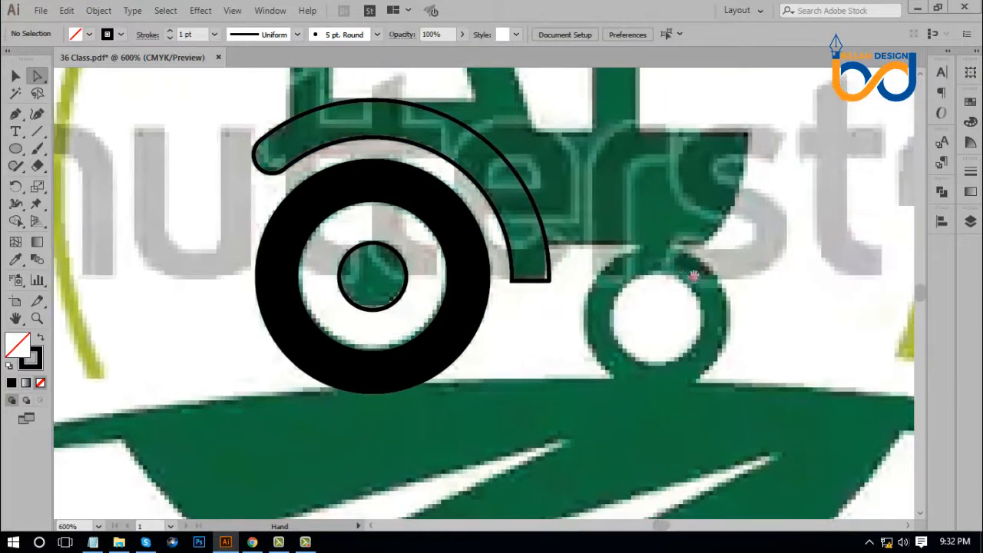
left_click_drag(675, 309, 613, 310)
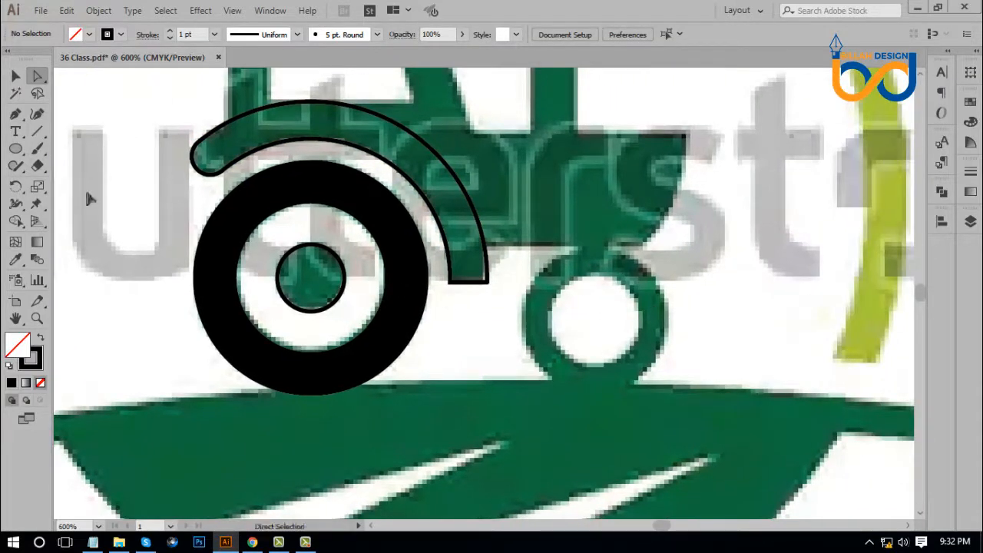
left_click(17, 150)
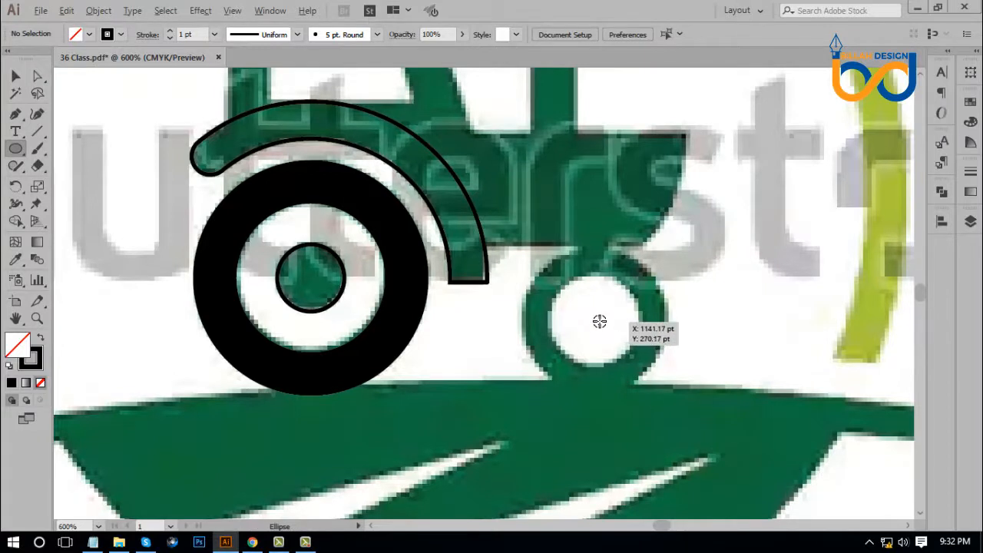
left_click_drag(597, 319, 636, 361)
Make an enlarged concentric copy of the front wheel circle around the tyre's outer edge and select both circles
left_click(15, 75)
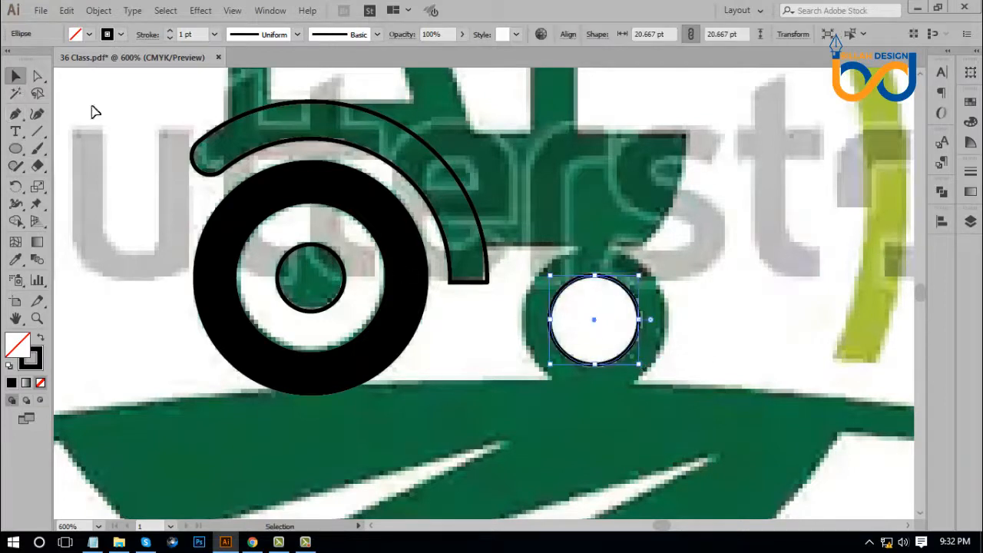
key("a")
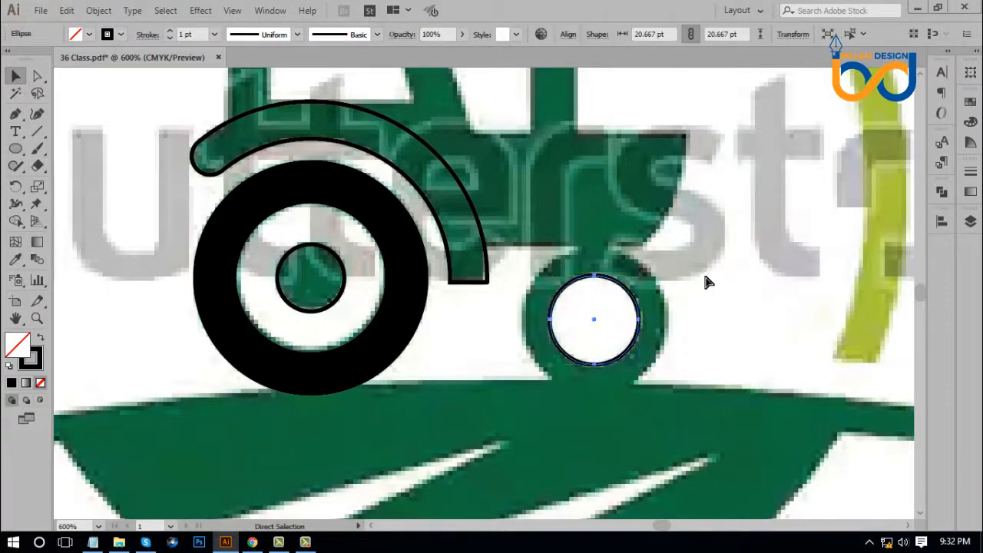
left_click_drag(641, 274, 680, 253)
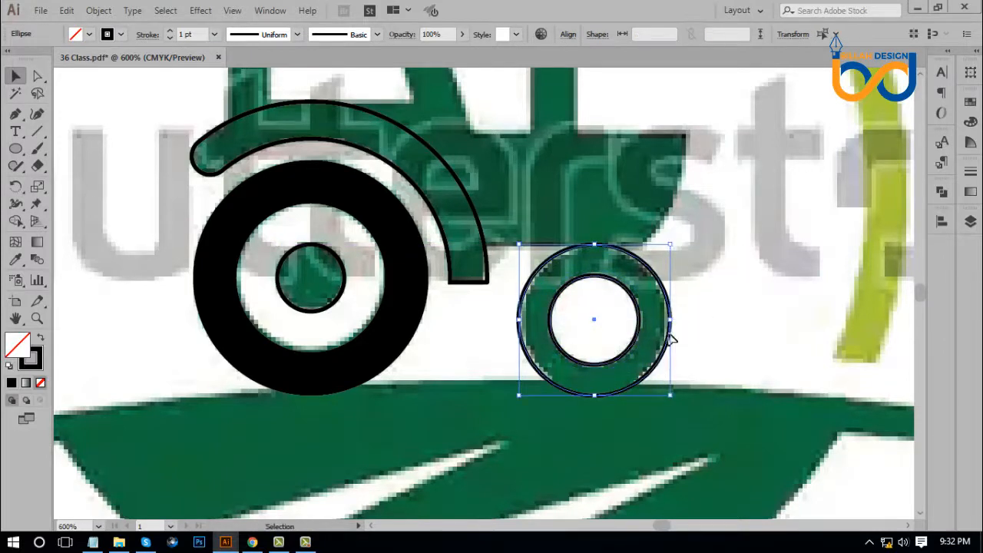
Combine the two front wheel circles into a tyre ring with Minus Back
left_click(942, 192)
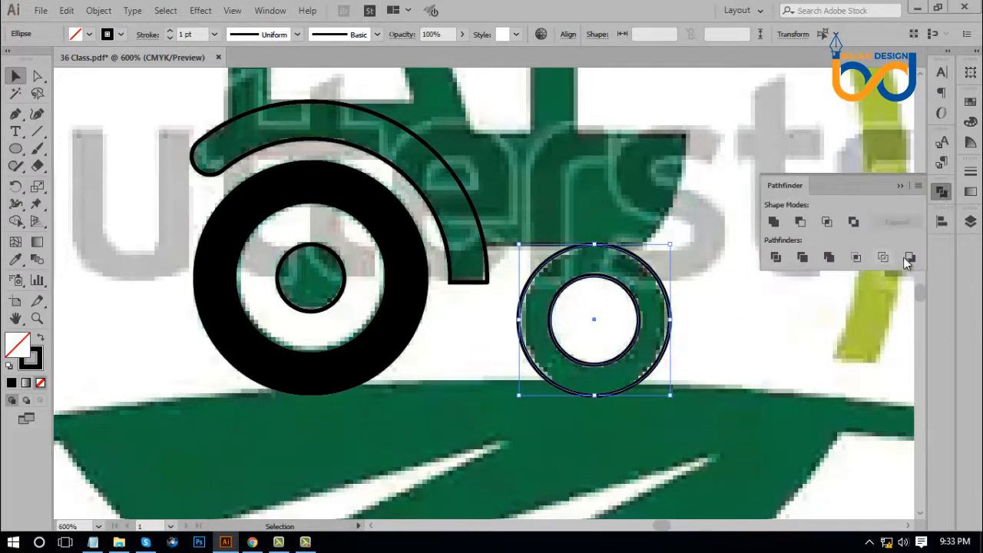
left_click(909, 255)
left_click(938, 194)
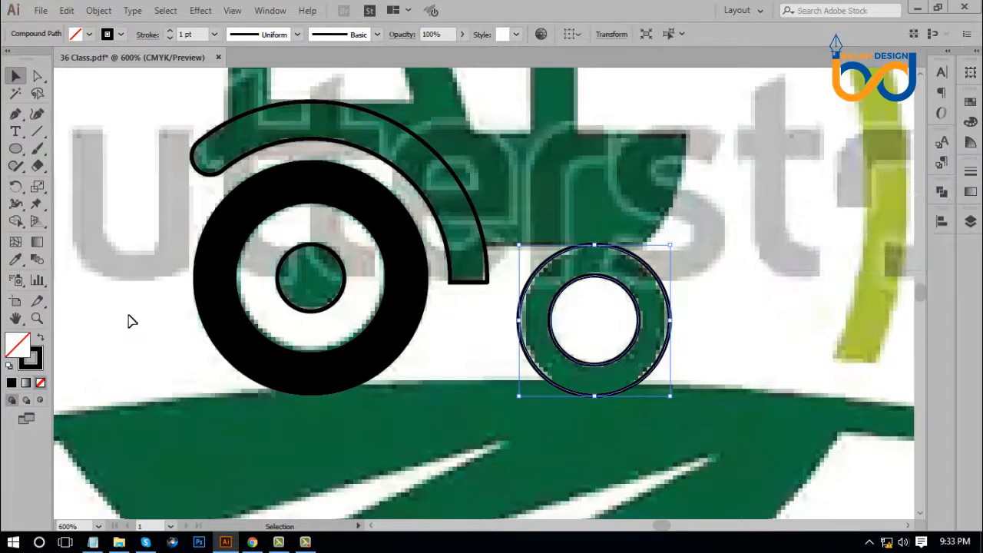
Give the front tyre ring a solid black fill with no stroke and align both tyres along their bottom edges
left_click(40, 337)
left_click(656, 459)
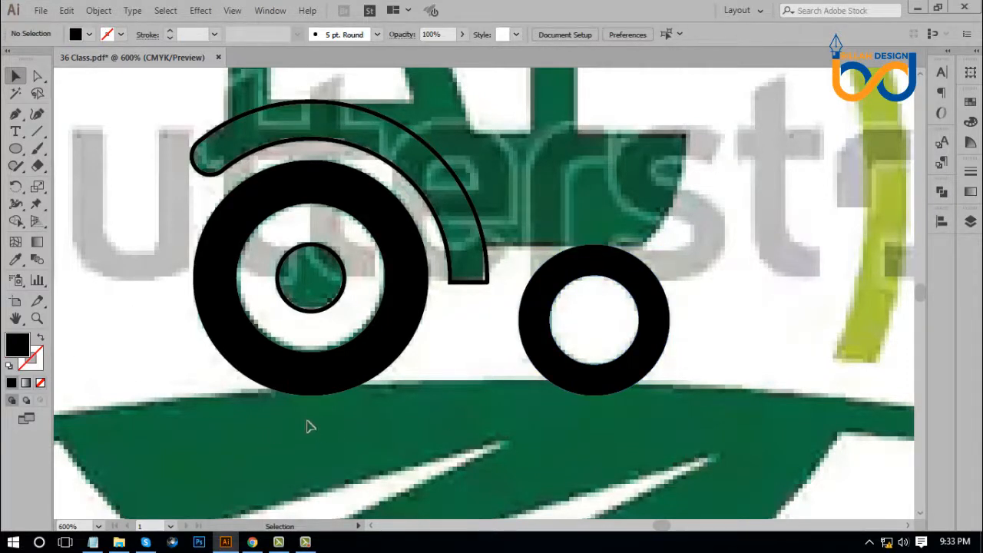
left_click_drag(251, 393, 597, 412)
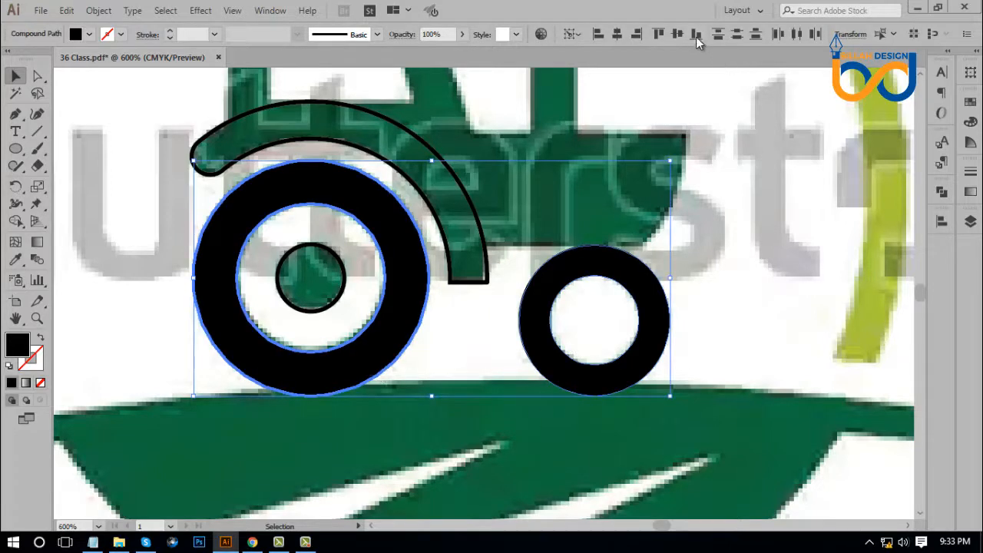
left_click(737, 305)
Trace the cab's straight rear edge, flat roof and sloping windscreen with the Pen tool as a black outline without fill
scroll(744, 307, "up", 4)
scroll(744, 307, "left", 2)
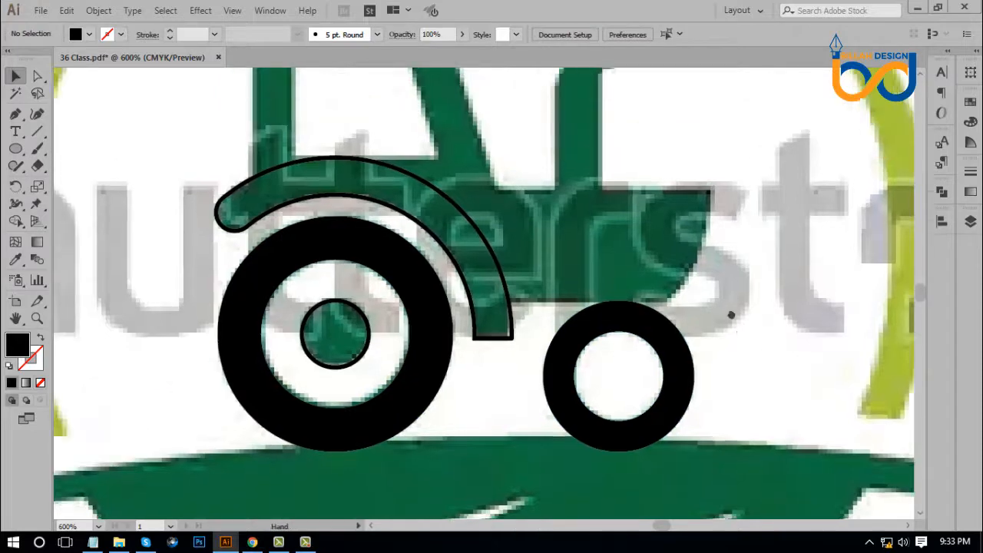
key("ctrl+minus")
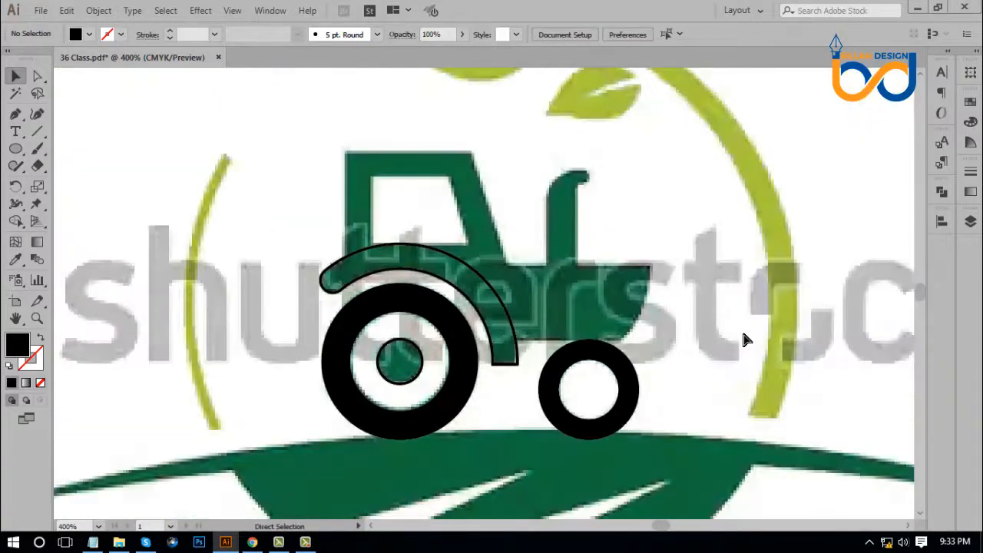
key("ctrl+plus")
mouse_move(753, 317)
left_mouse_down()
mouse_move(743, 325)
mouse_move(735, 306)
mouse_move(738, 313)
left_mouse_up()
left_click_drag(678, 306, 686, 305)
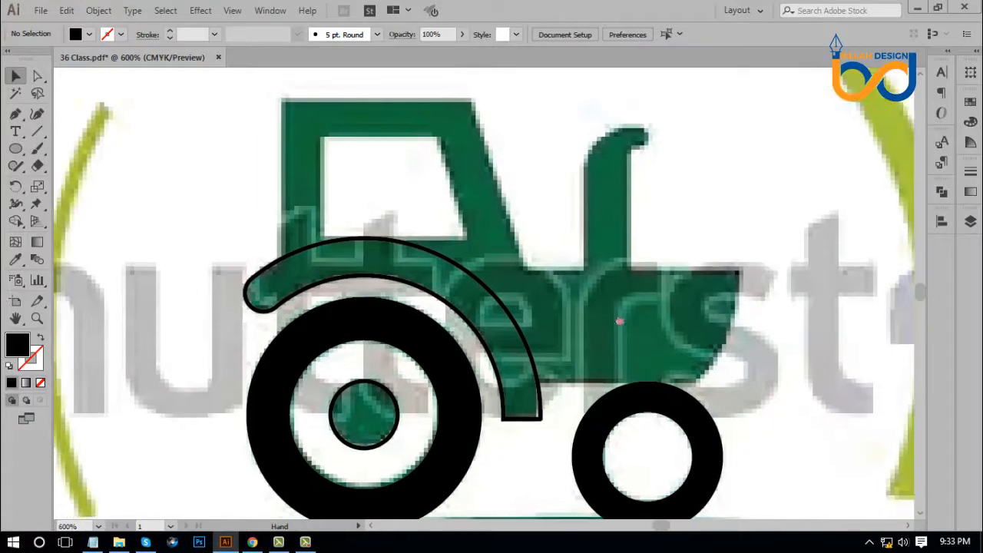
left_click_drag(619, 320, 632, 315)
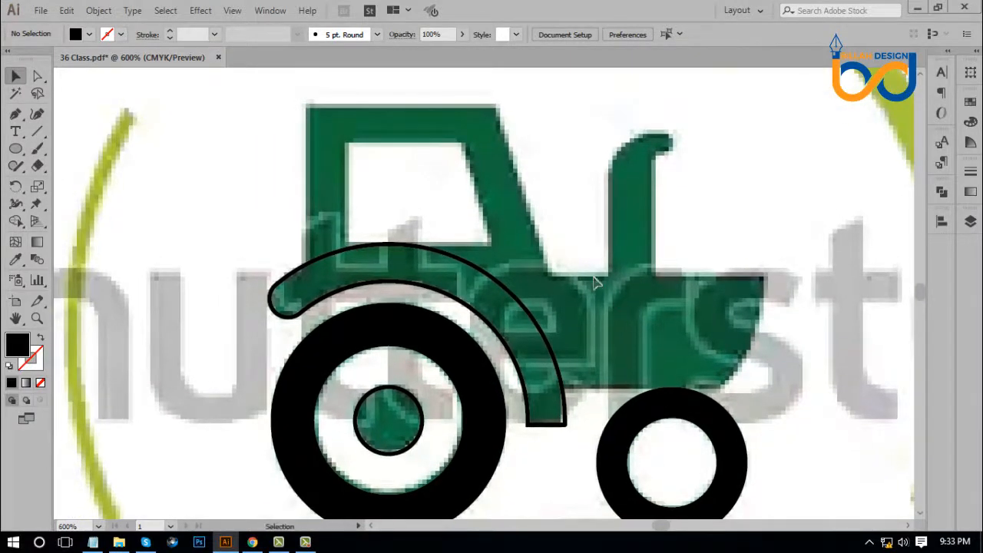
left_click(15, 114)
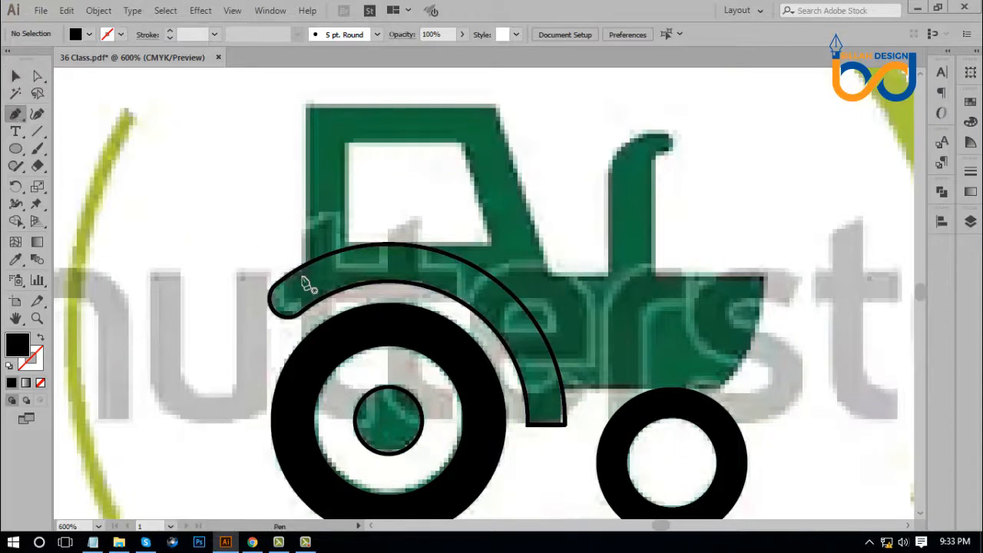
left_click(302, 275)
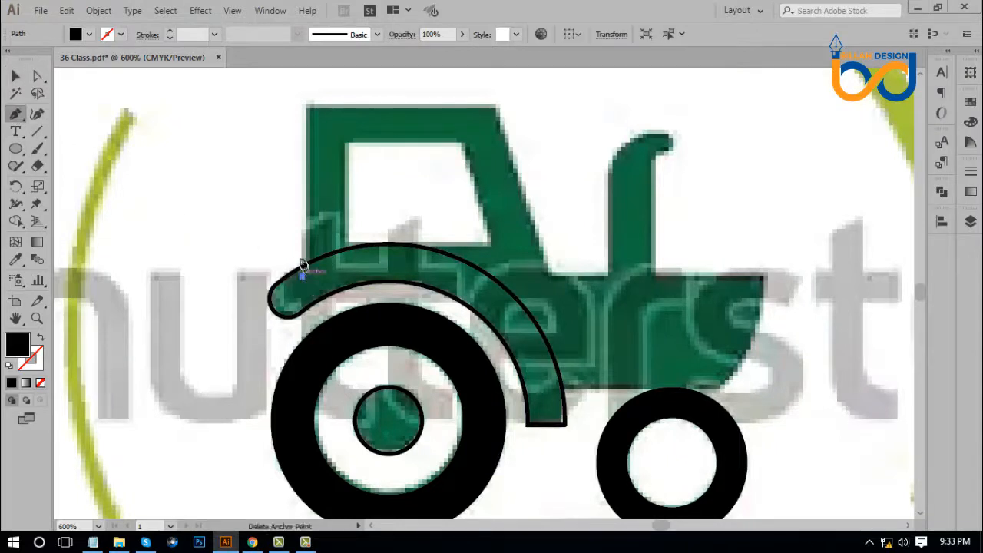
left_click(303, 106, "shift")
left_click(496, 106, "shift")
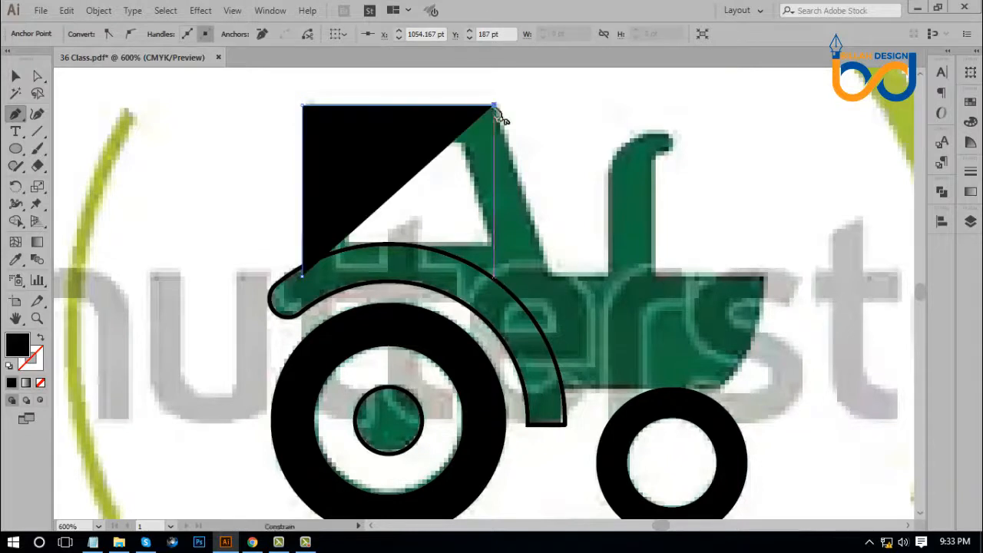
left_click(550, 276)
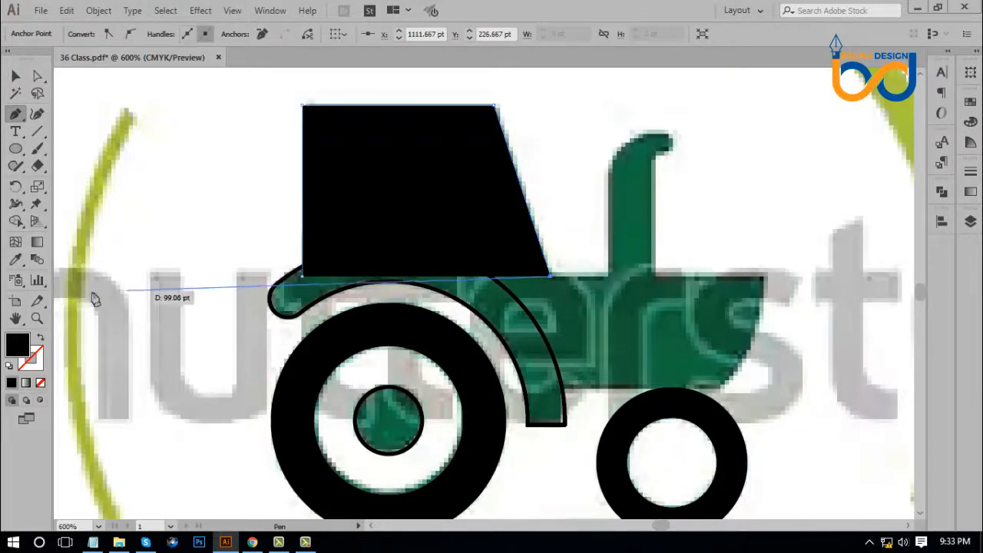
left_click(41, 340)
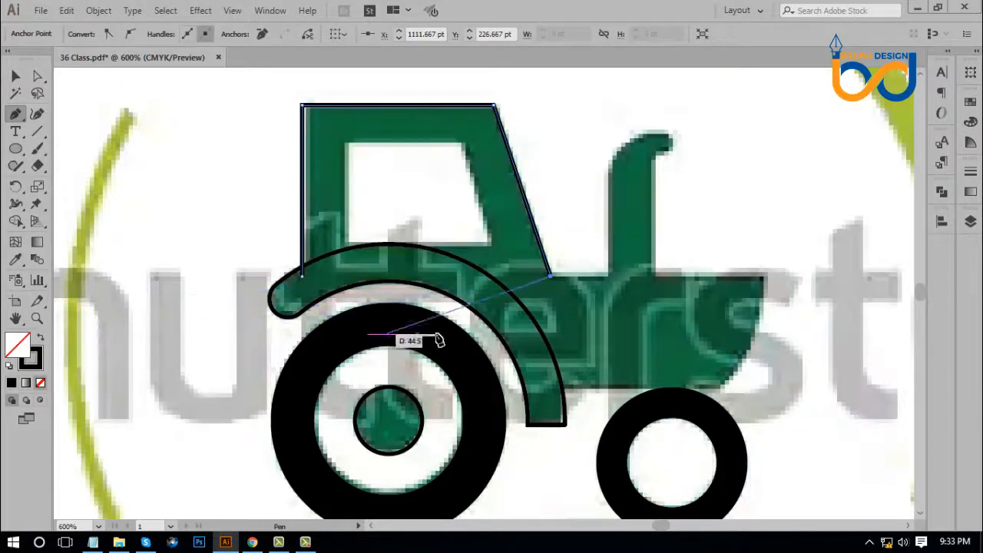
Continue the outline along the bonnet and around the exhaust pipe with square corners, returning to the bonnet's top edge
left_click(607, 275)
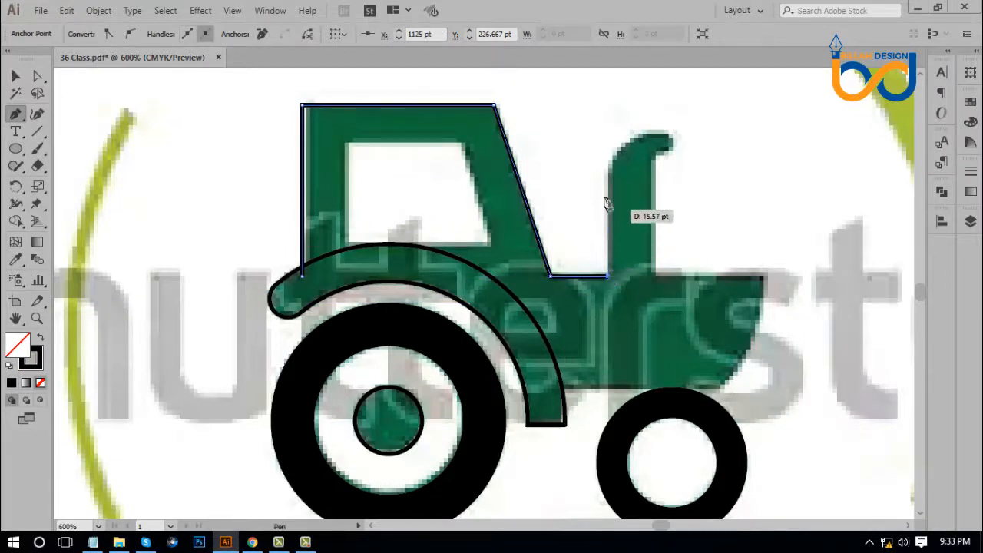
left_click(624, 132, "shift")
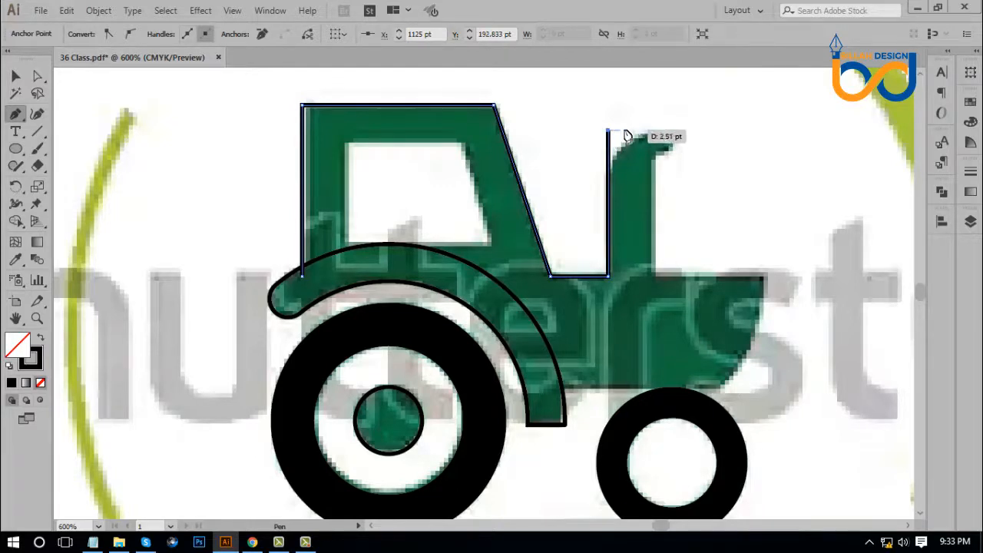
left_click(672, 130)
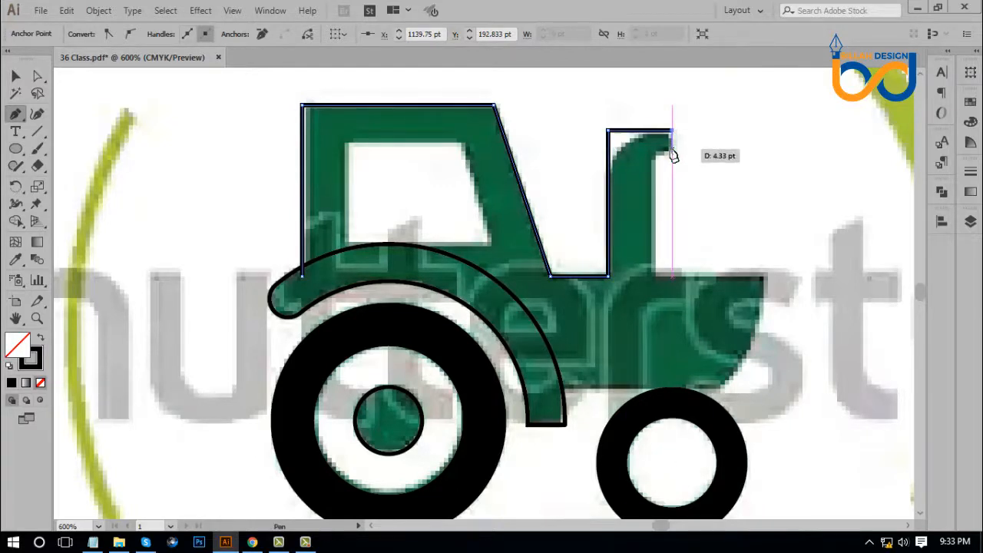
left_click(672, 148, "shift")
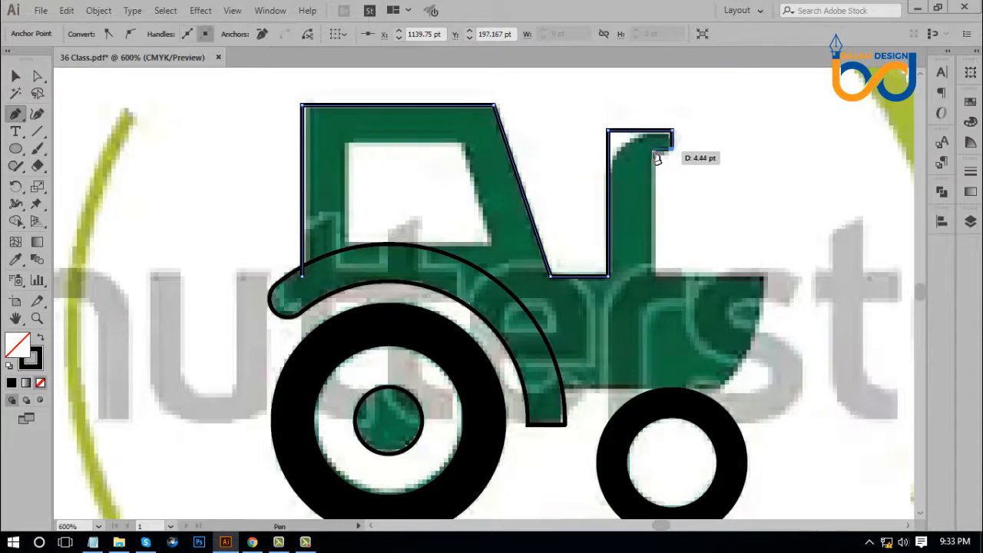
left_click(652, 148, "shift")
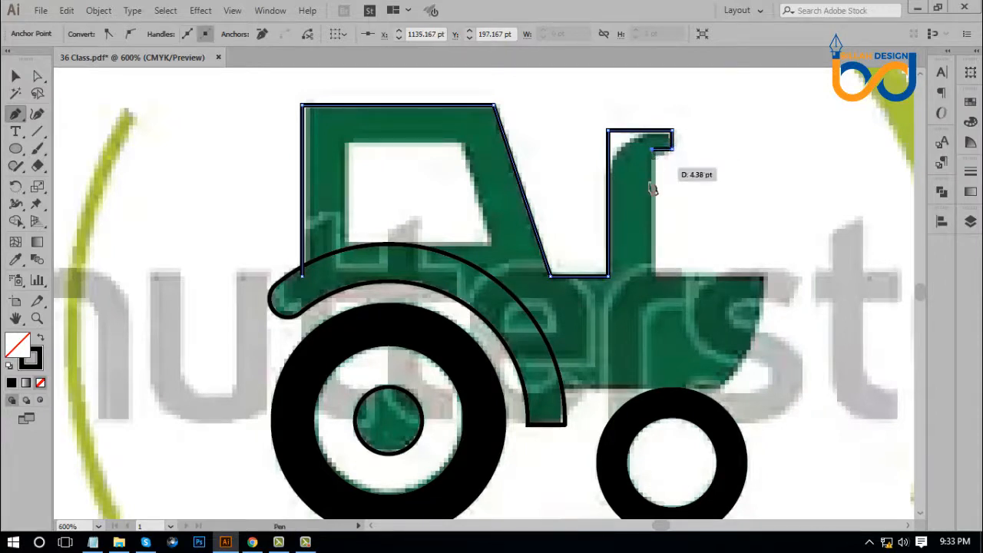
left_click(653, 275, "shift")
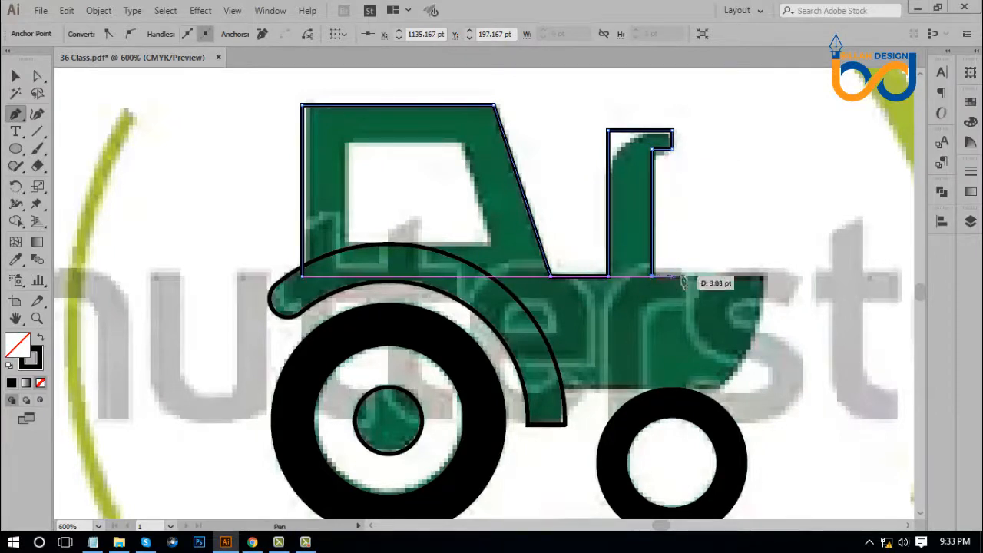
Finish the tractor body outline, about 107 × 65 pt, along the bonnet, straight nose and underside, closing it inside the fender arc
left_click(763, 276, "shift")
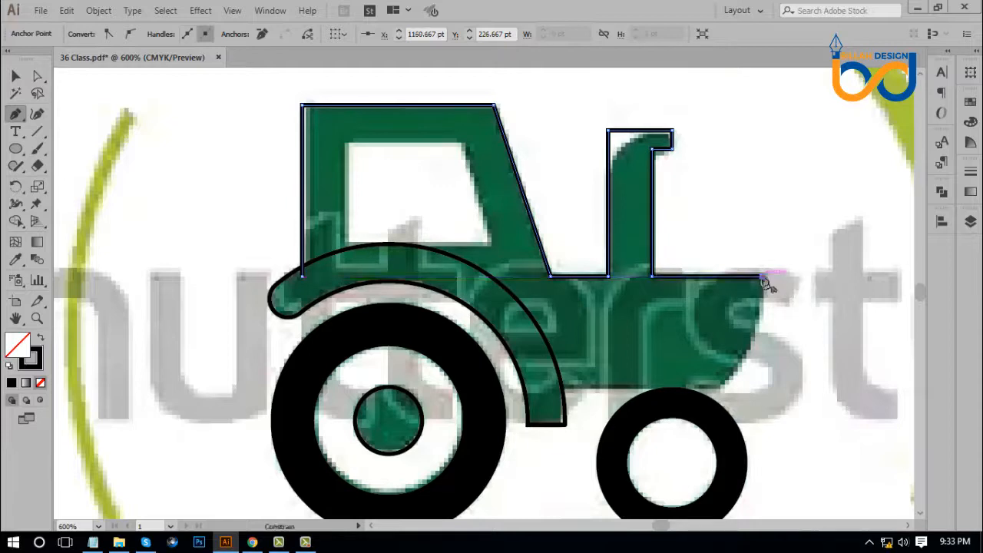
left_click(722, 386)
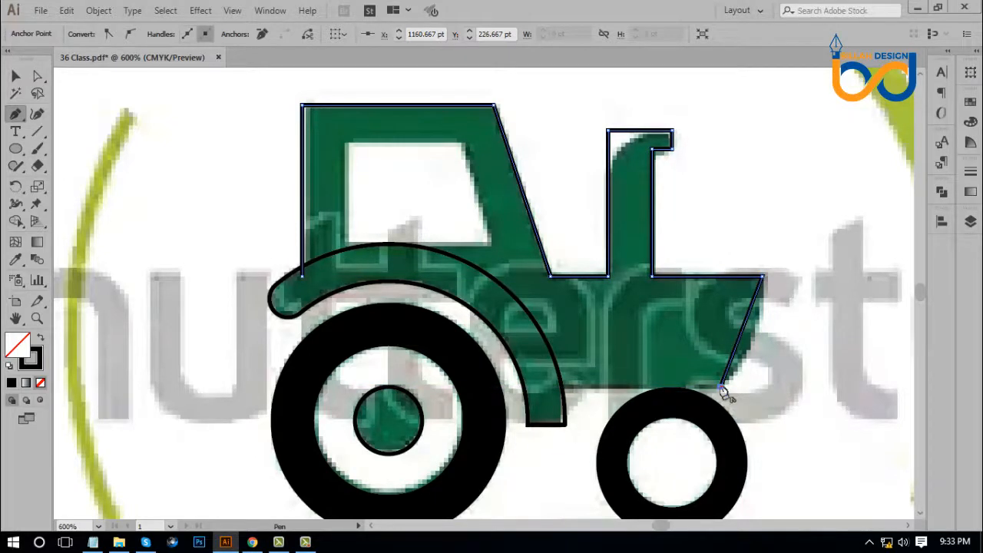
left_click(554, 386)
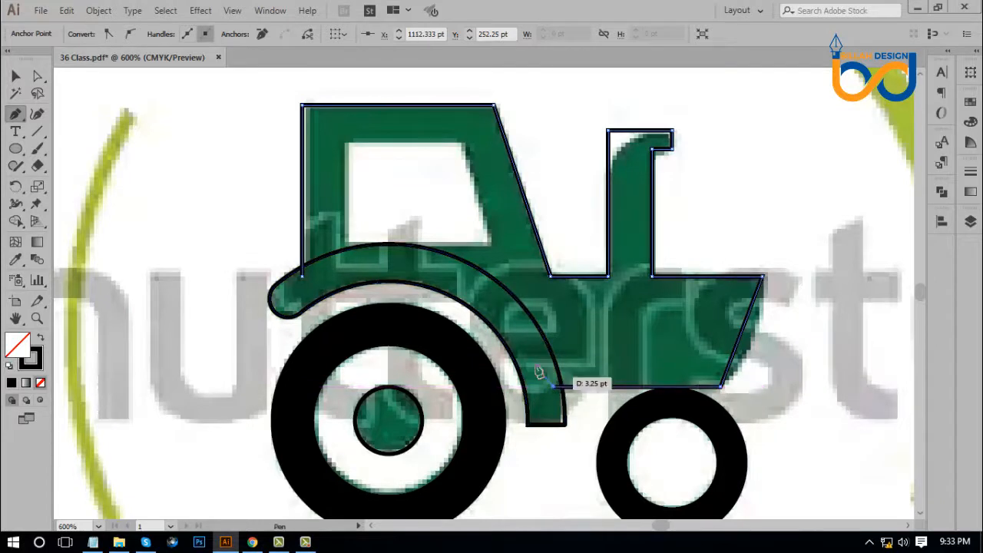
left_click(491, 302)
left_click(404, 267)
left_click(302, 275)
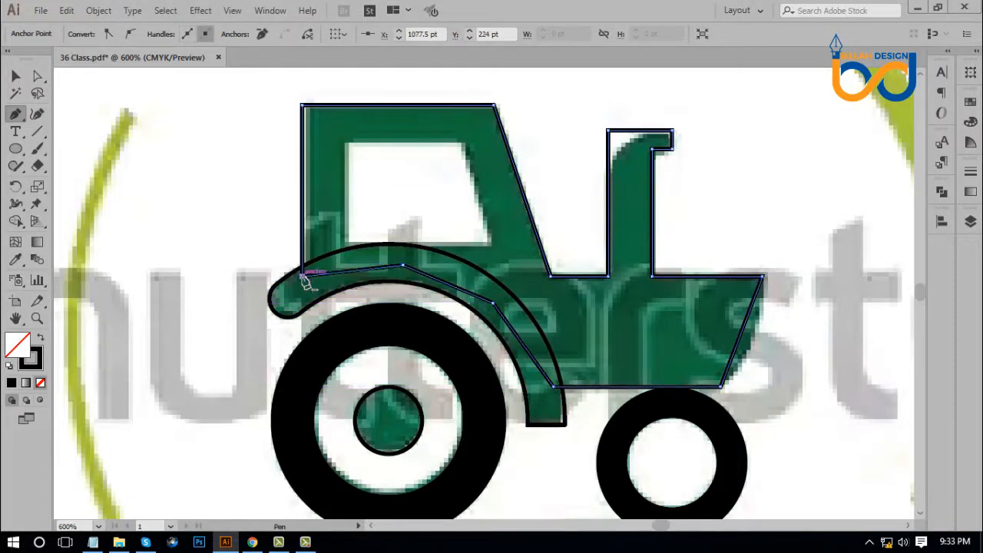
left_click(16, 76)
left_click(759, 394)
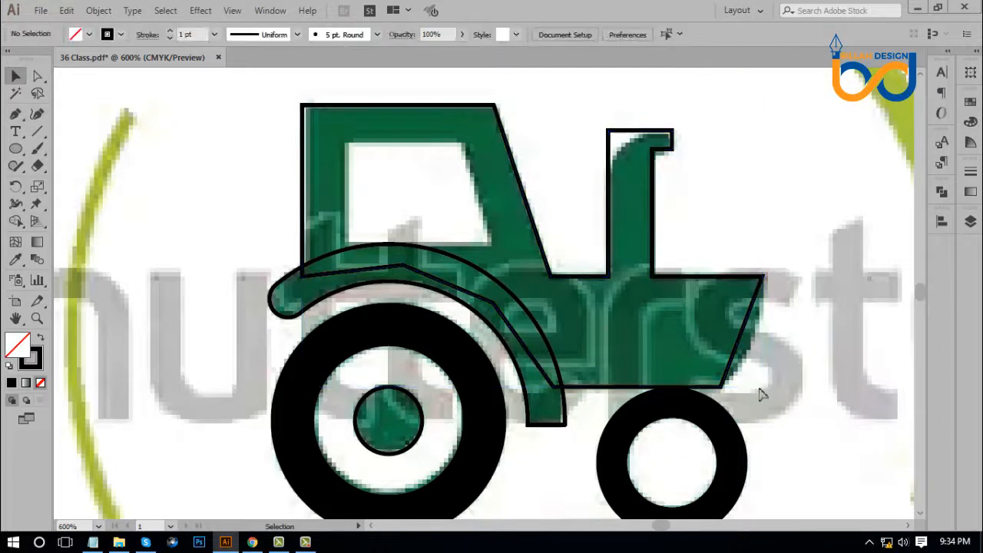
Bend the straight nose segment of the tractor body outward with the Anchor Point tool to match the reference's curved front
left_click_drag(827, 400, 829, 370)
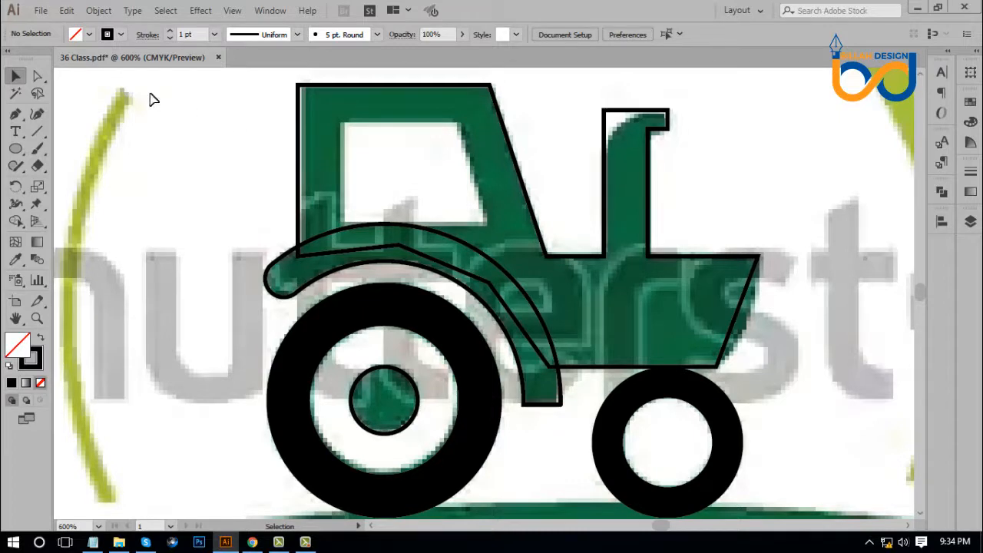
left_click(16, 114)
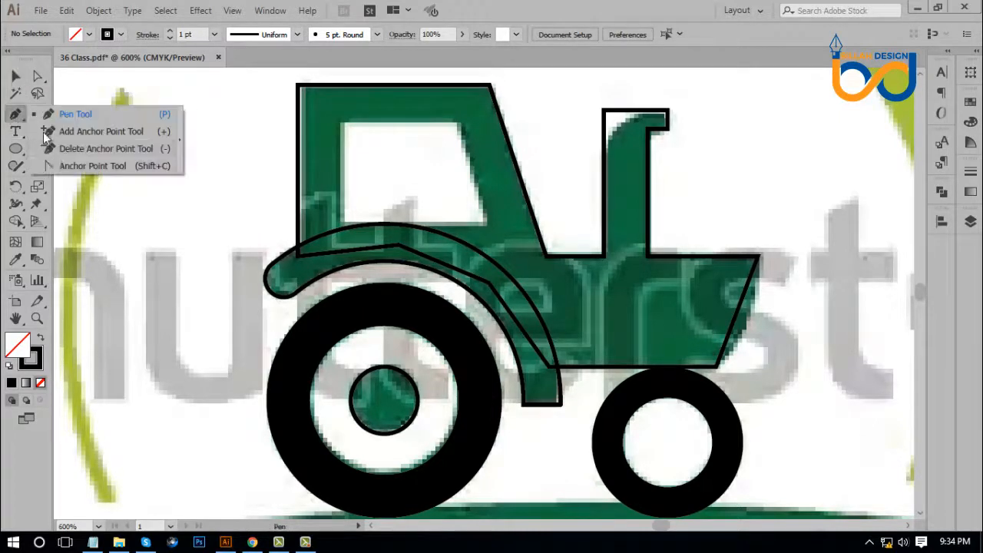
left_click(78, 168)
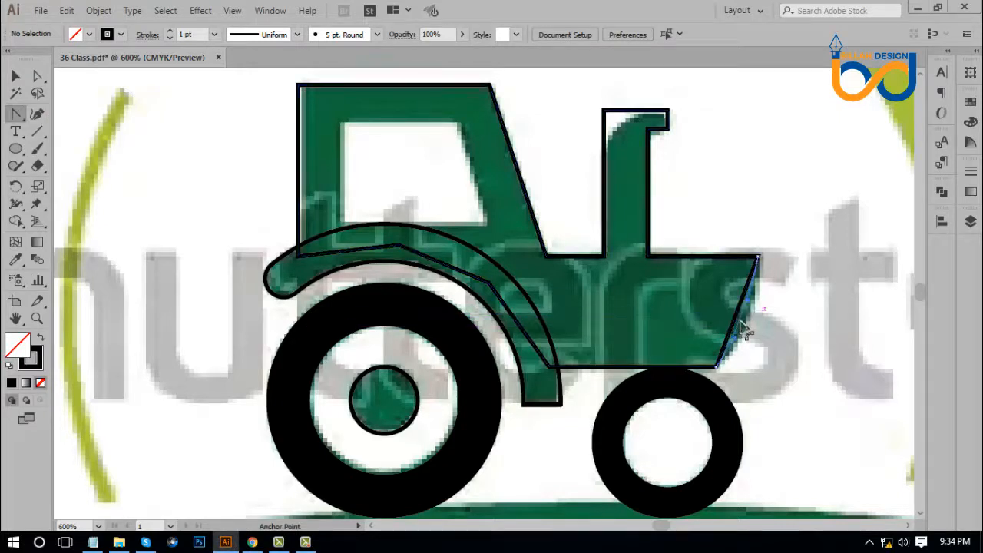
left_click_drag(749, 329, 759, 316)
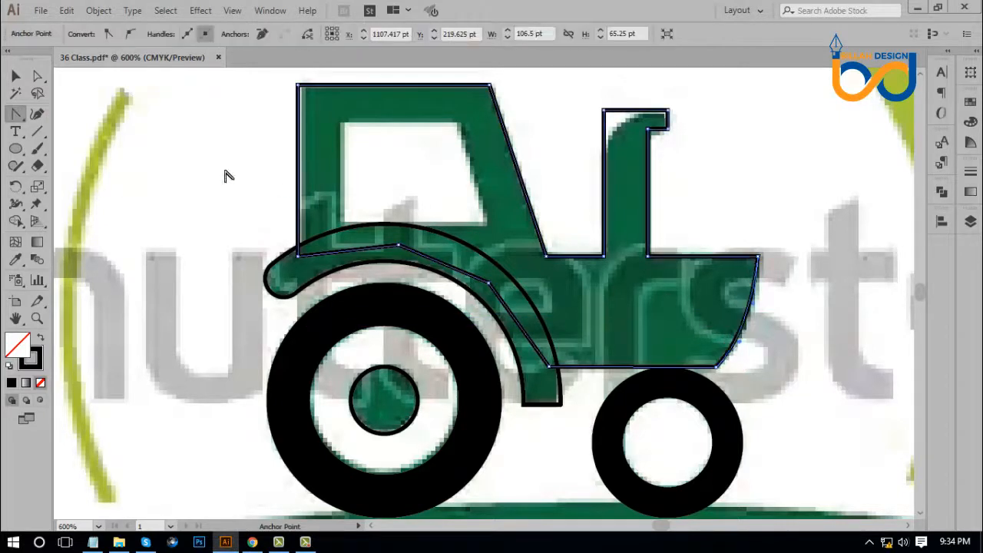
Round the outer and inner corners of the exhaust pipe's bend to follow the reference curve
left_click(37, 76)
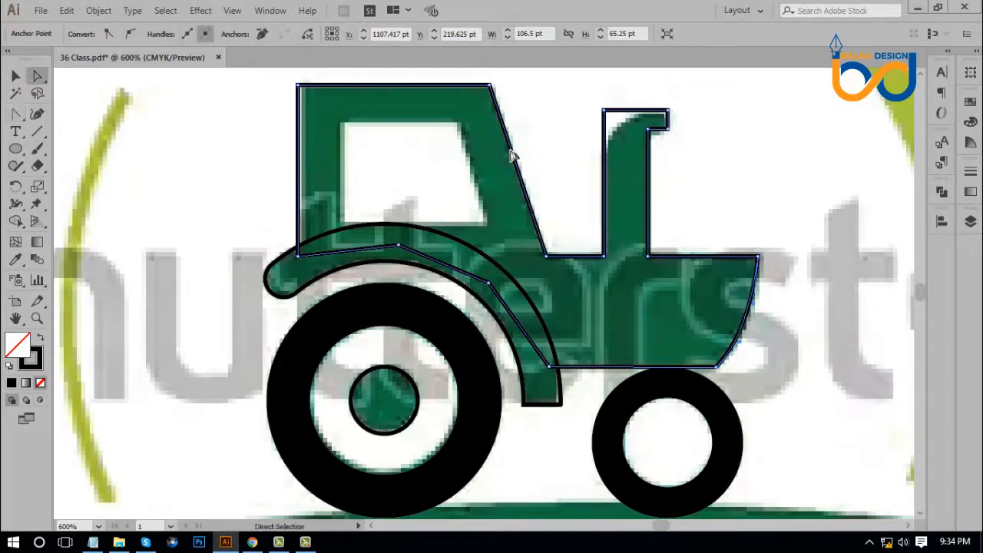
left_click(604, 111)
left_click_drag(614, 121, 662, 149)
left_click(693, 171)
left_click(658, 141)
left_click(691, 158)
left_click(750, 170)
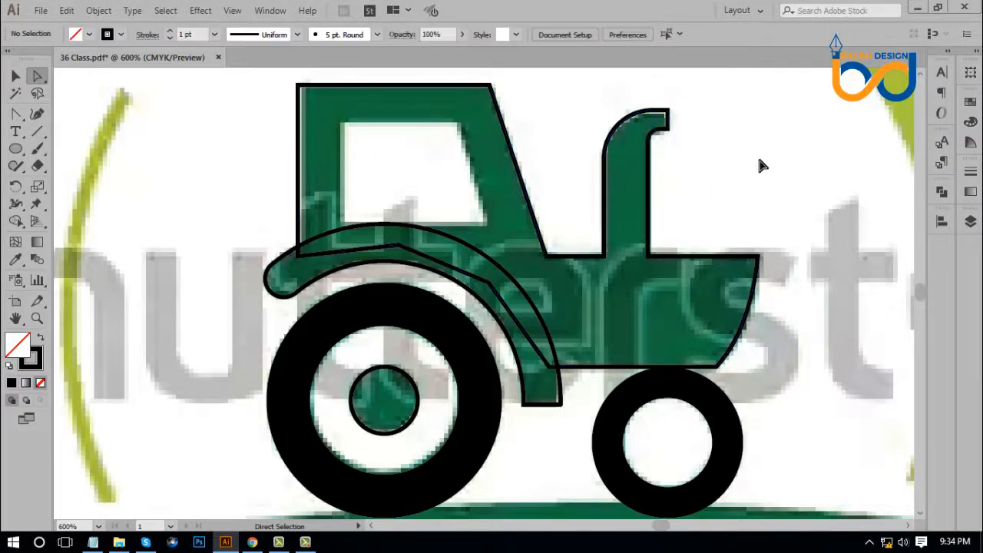
Draw an unfilled rectangle about 23.5 pt high over the cab's white window opening
left_click_drag(562, 145, 606, 164)
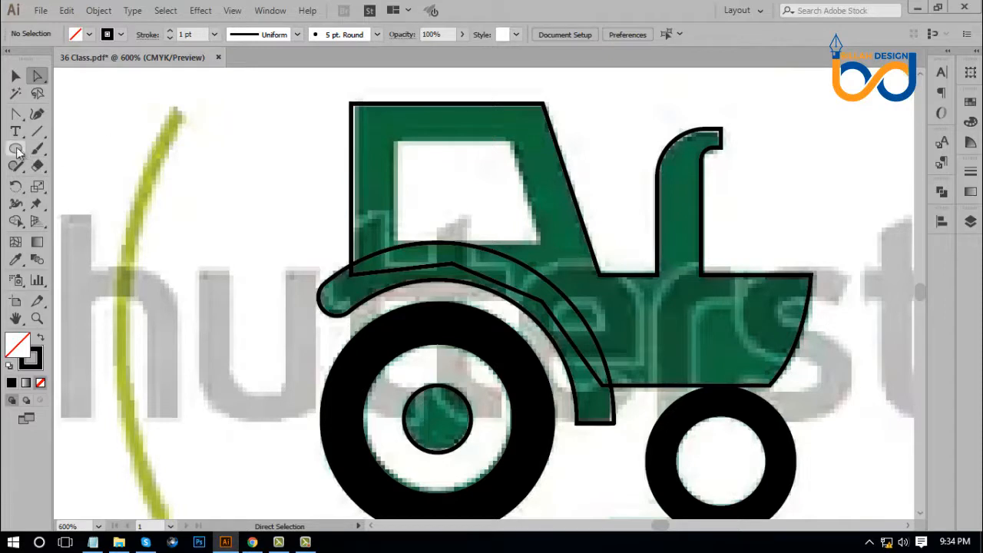
left_click_drag(19, 152, 54, 145)
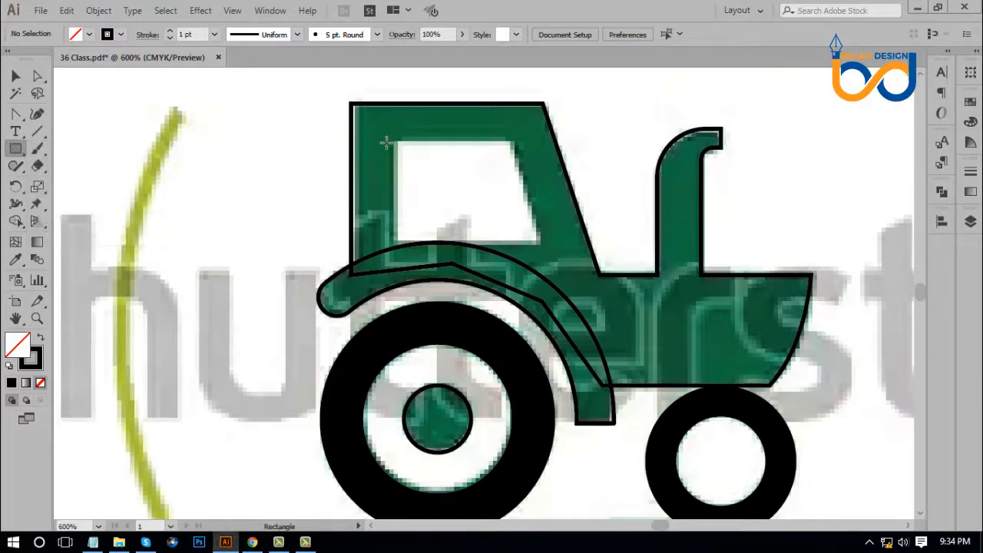
mouse_move(396, 142)
left_mouse_down()
mouse_move(439, 213)
mouse_move(476, 235)
mouse_move(536, 242)
left_mouse_up()
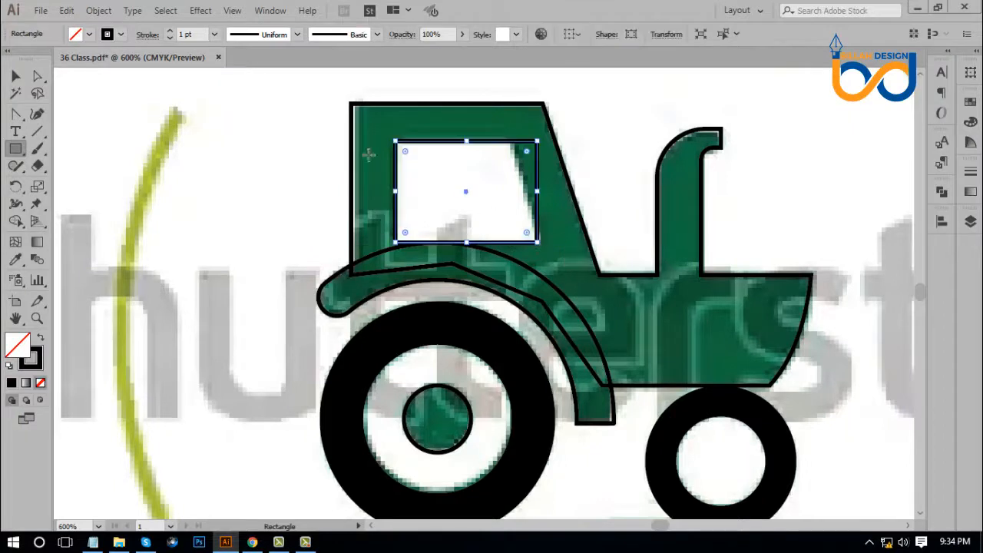
Slant the window rectangle's front side by moving its upper corner inward, then shift that side outward for a width of about 33.8 pt
left_click(258, 105)
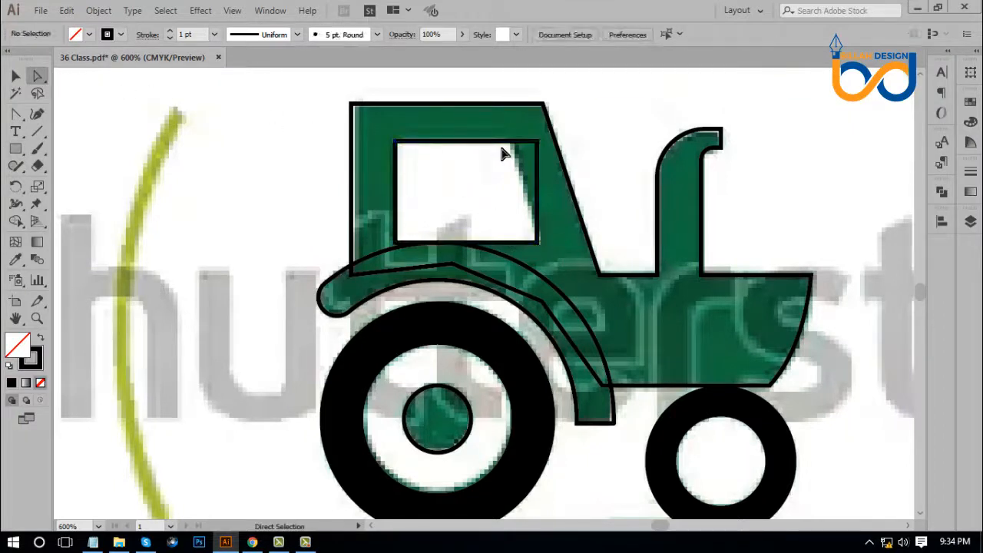
left_click_drag(535, 142, 508, 141)
left_click(549, 239)
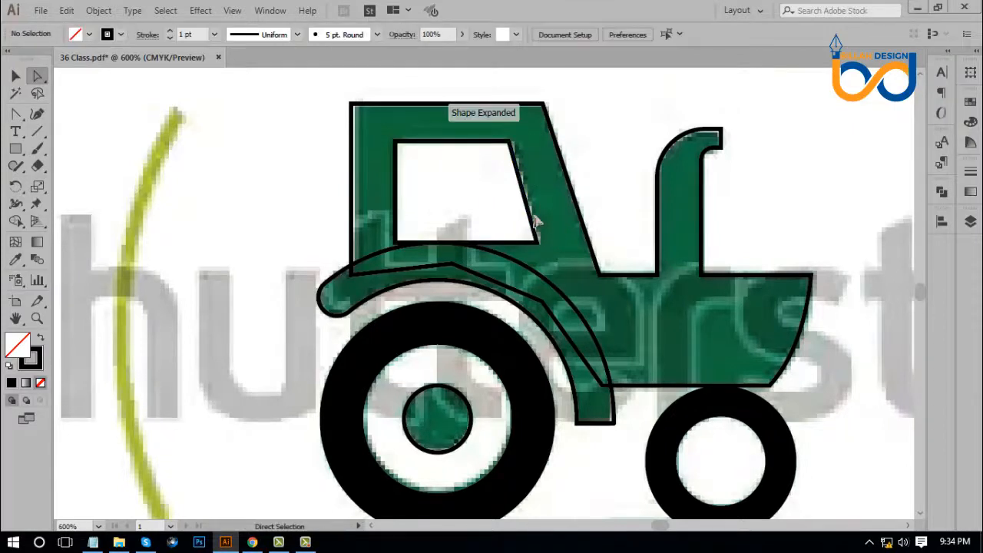
left_click(535, 223)
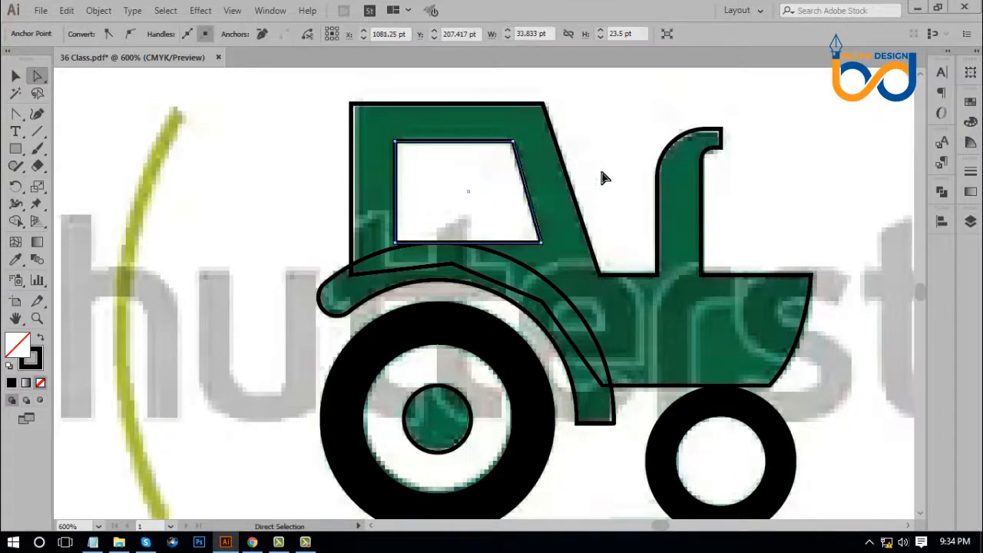
left_click(114, 119)
left_click(17, 76)
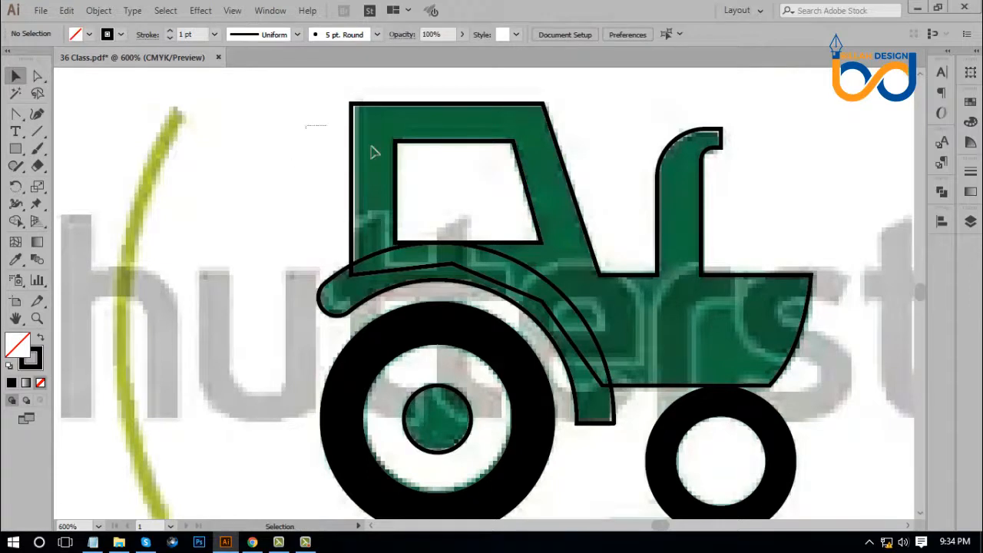
Cut the window shape out of the tractor body with Pathfinder's Minus Front
left_click(449, 182)
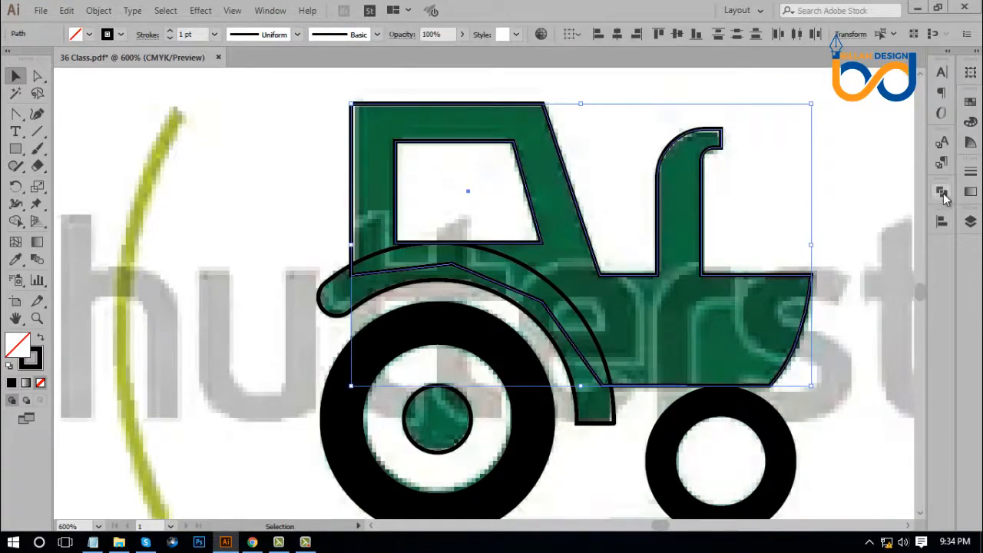
left_click(934, 193)
left_click(799, 222)
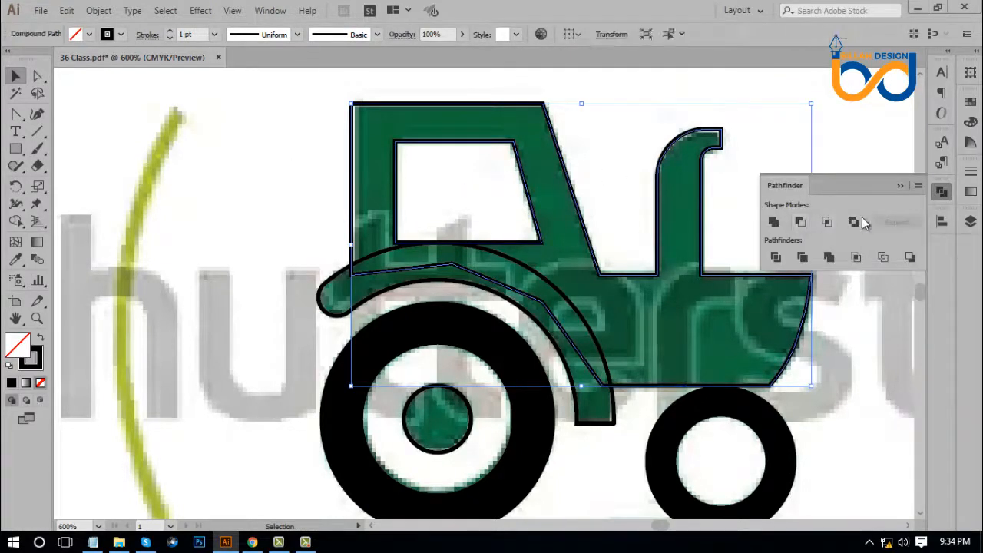
left_click(942, 194)
left_click(751, 232)
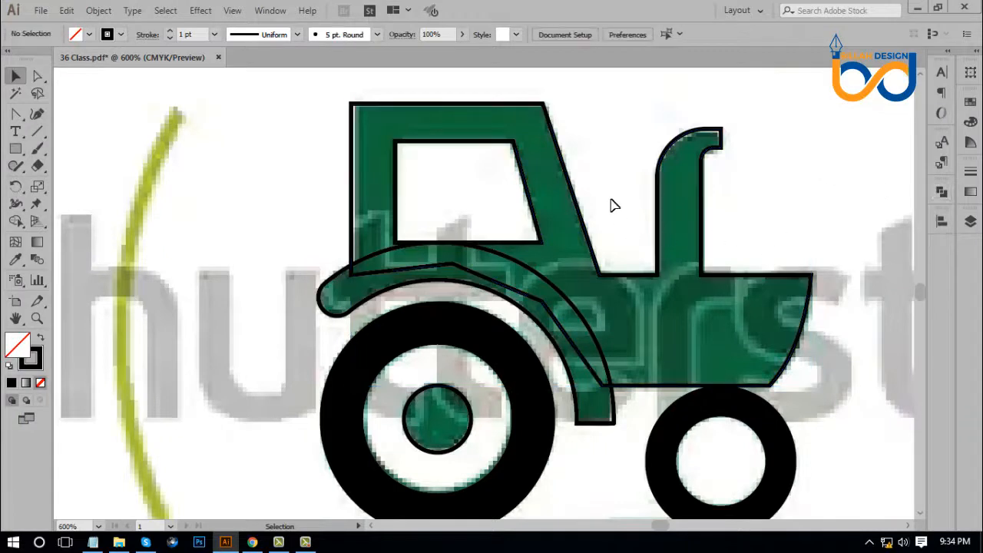
Swap fill and stroke on the tractor body and fender so both have a solid black fill without an outline
left_click_drag(595, 184, 492, 272)
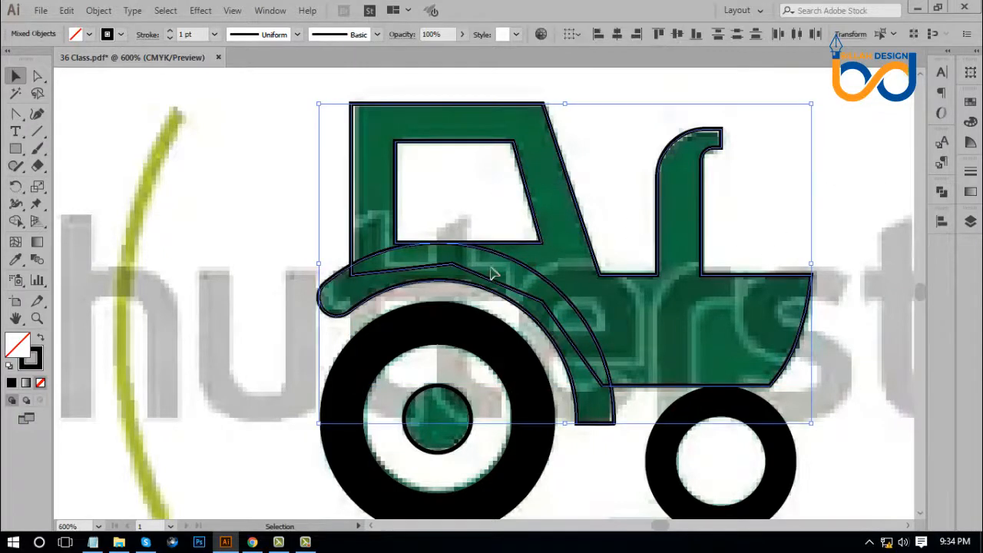
left_click(40, 339)
left_click(223, 308)
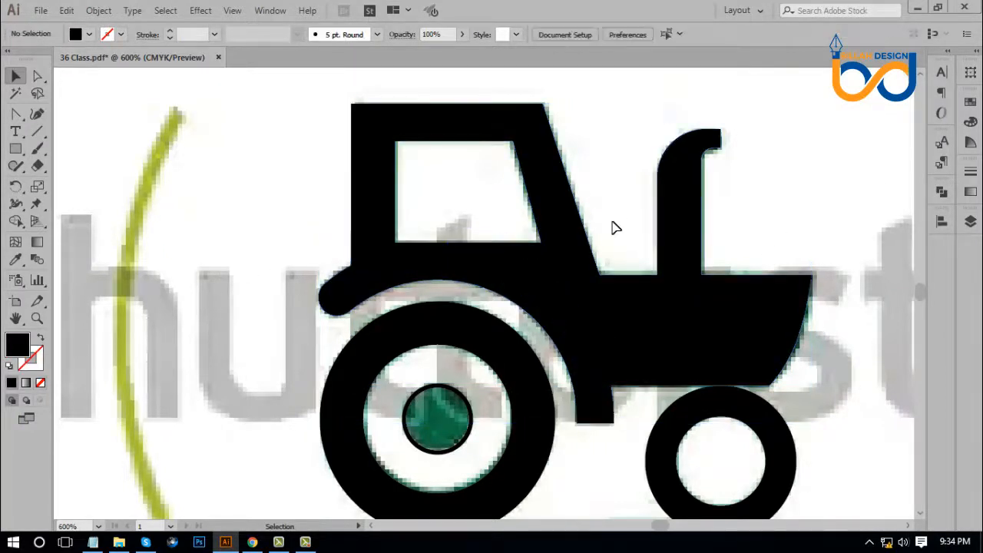
Move the whole traced tractor off the reference logo onto the empty area up and to its left
key("ctrl+minus")
key("ctrl+minus")
key("ctrl+minus")
key("ctrl+minus")
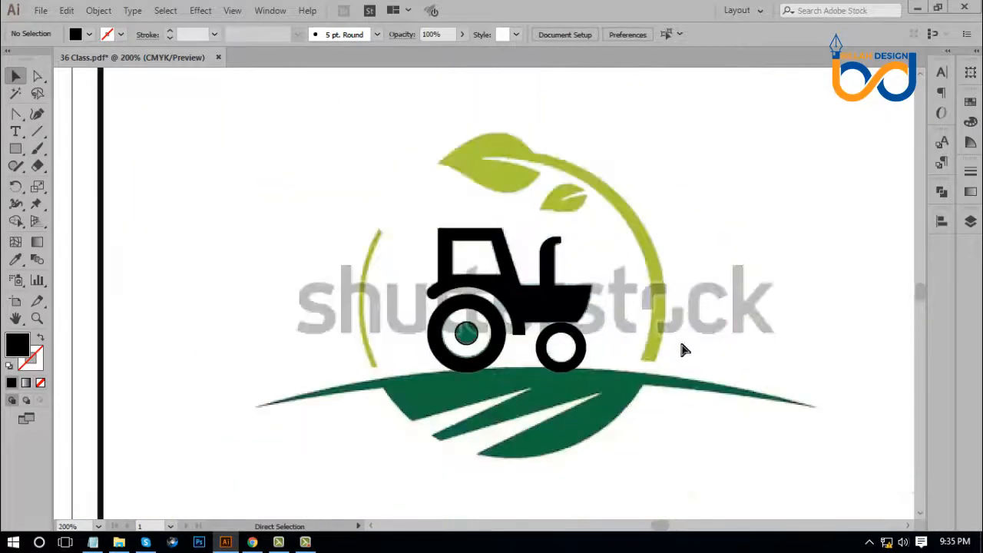
left_click_drag(410, 358, 341, 203)
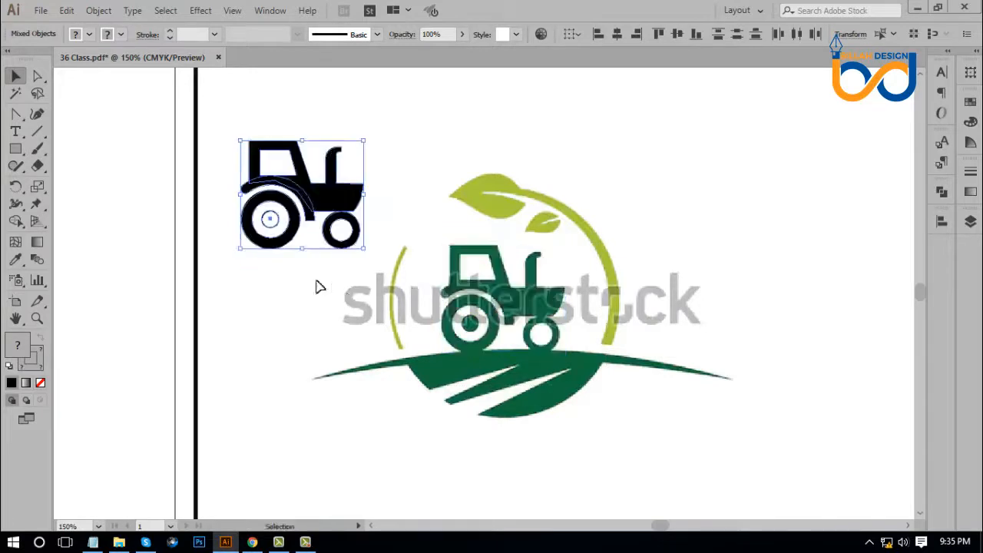
left_click(318, 285)
Give the rear wheel's hub circle a solid black fill without stroke and unite all the tractor shapes with Pathfinder
left_click(278, 226)
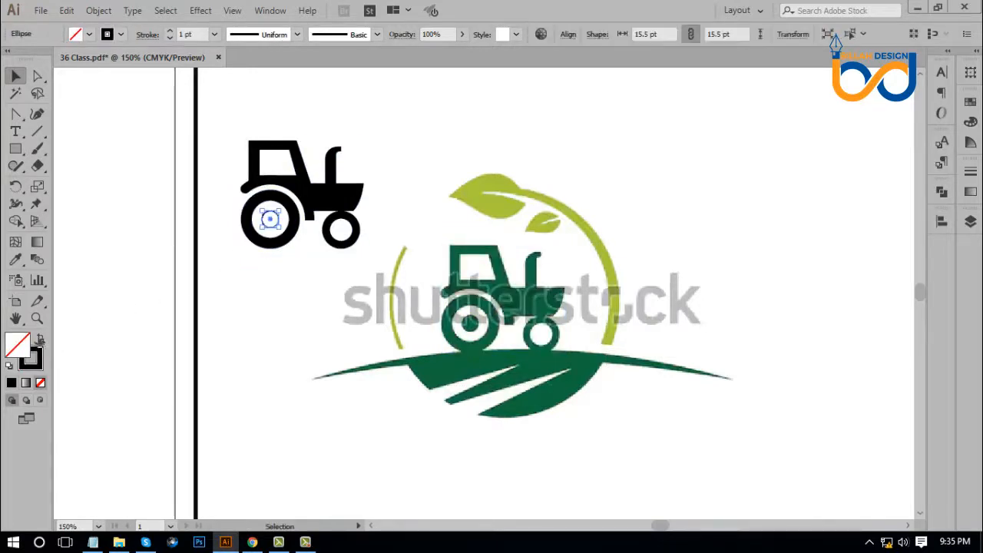
left_click(248, 329)
left_click_drag(235, 113, 380, 264)
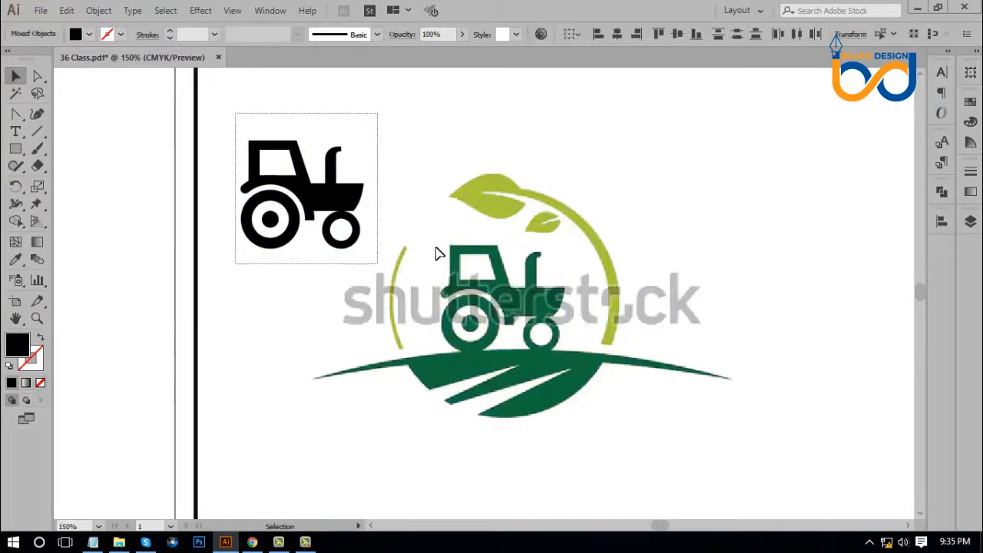
left_click(941, 191)
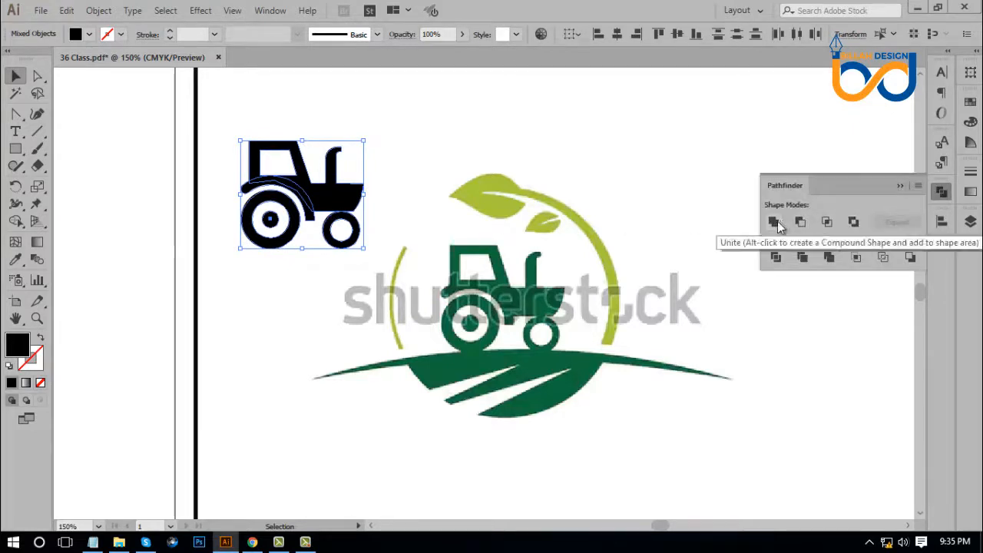
left_click(777, 222)
left_click(942, 194)
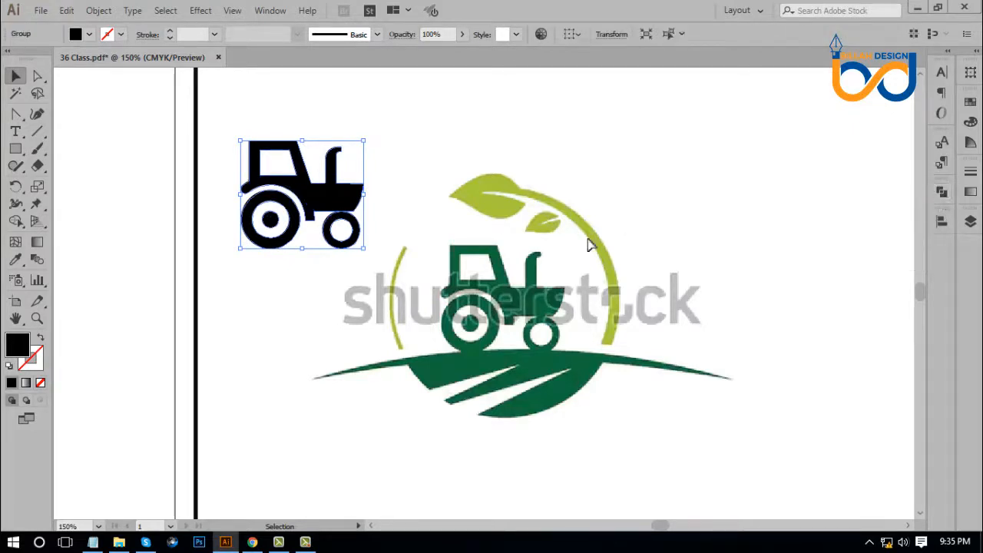
left_click(522, 302)
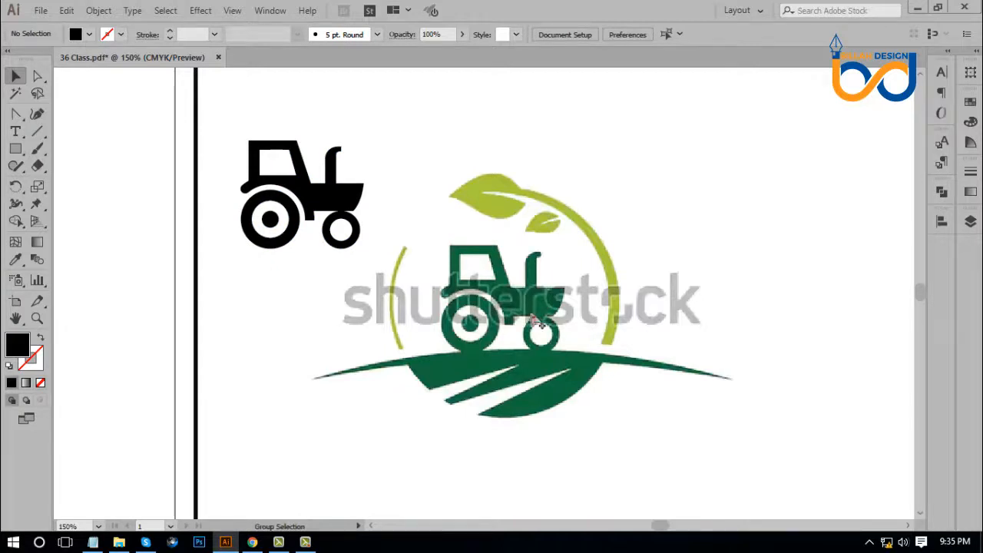
Unlock the reference logo image with the green tractor and delete it
key("ctrl+alt+2")
left_click_drag(522, 333, 576, 345)
key("Delete")
Move the circle with the field stripes right and slightly down, further away from the original farm logo
left_click_drag(339, 312, 765, 360)
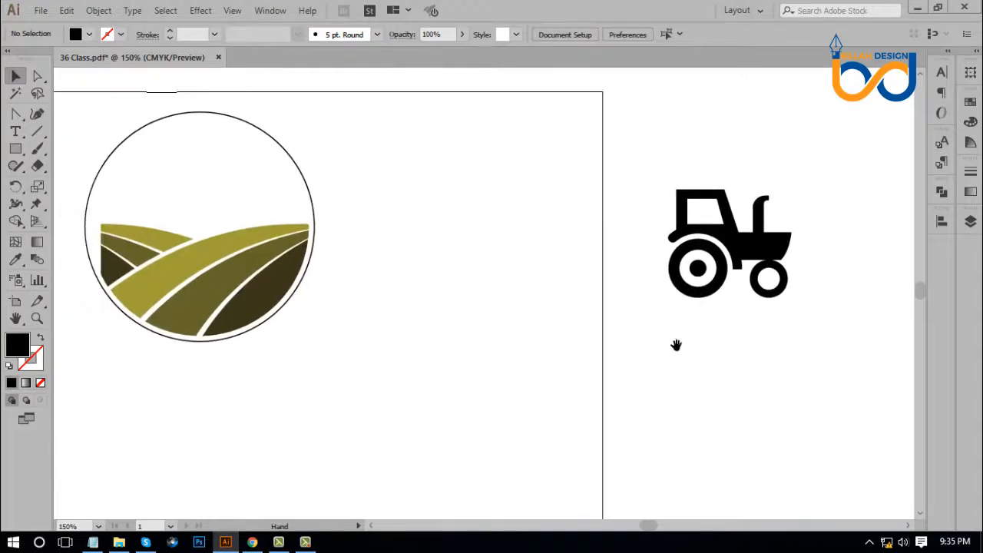
left_click_drag(384, 328, 515, 327)
left_click(353, 227)
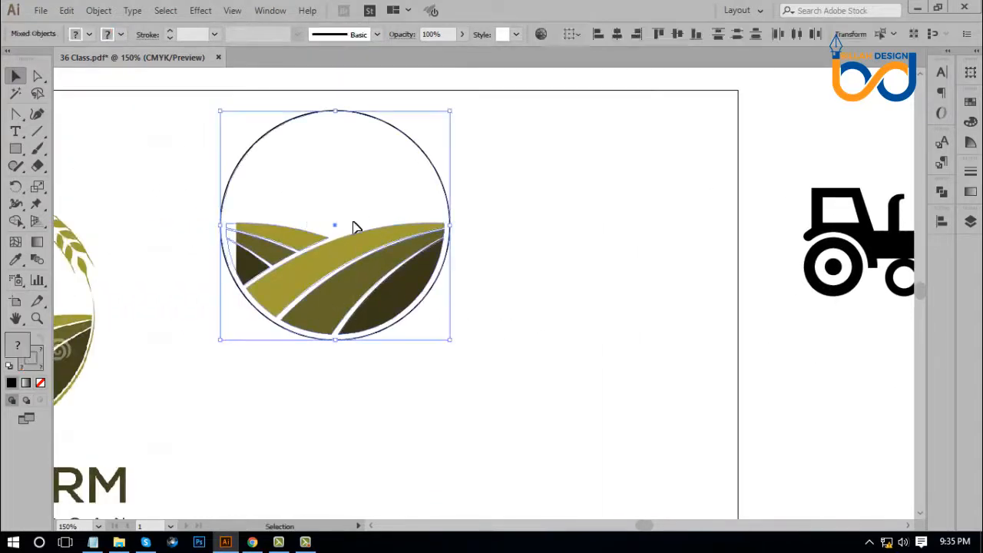
left_click_drag(318, 259, 466, 288)
left_click(665, 392)
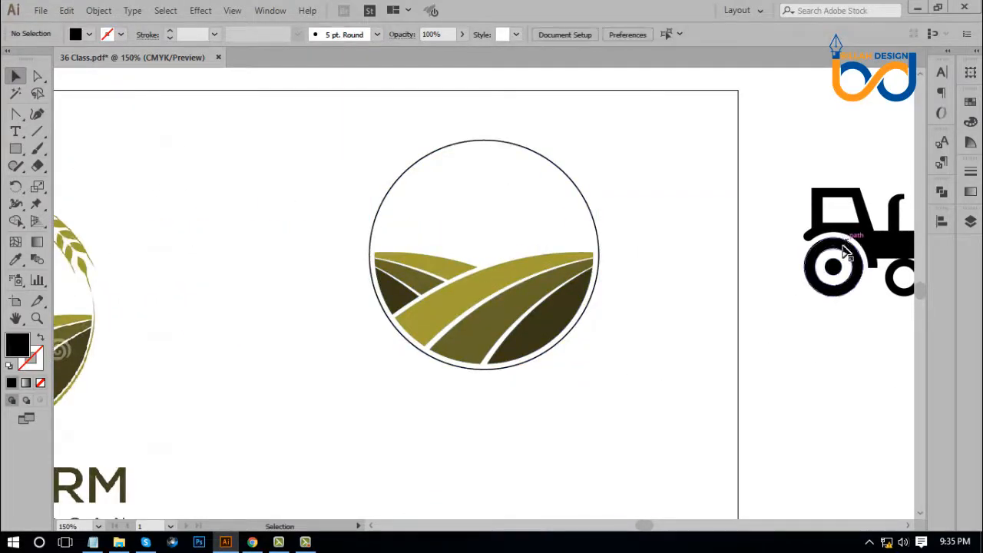
Move the tractor into the circle so it stands on the fields, and scale it down slightly
left_click_drag(844, 253, 464, 223)
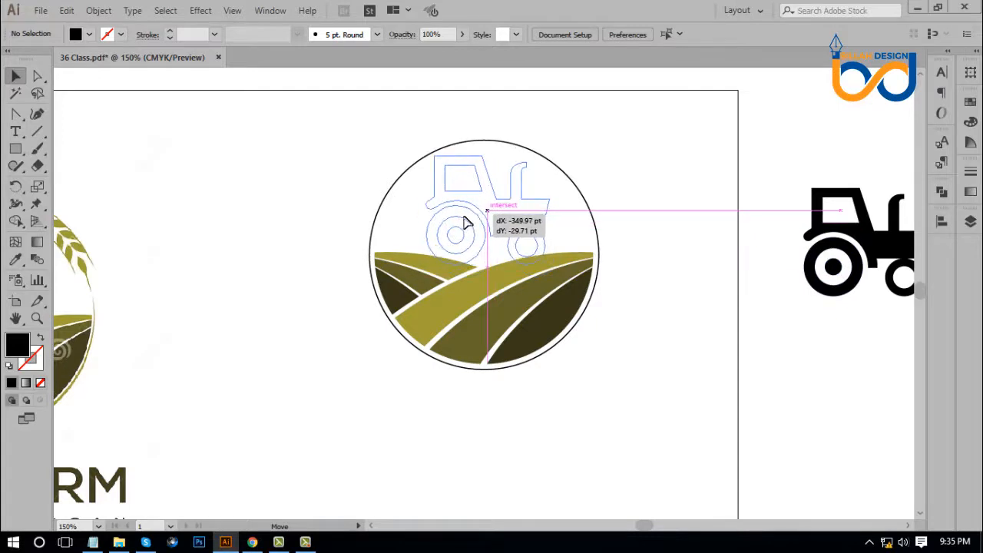
left_click_drag(501, 257, 501, 257)
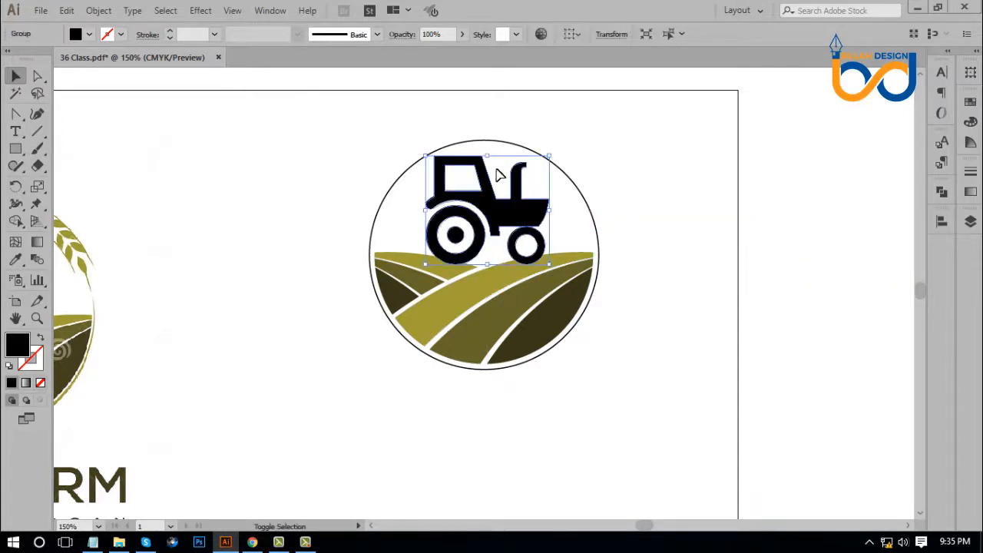
left_click_drag(492, 156, 493, 162)
left_click(642, 341)
left_click_drag(642, 341, 654, 362)
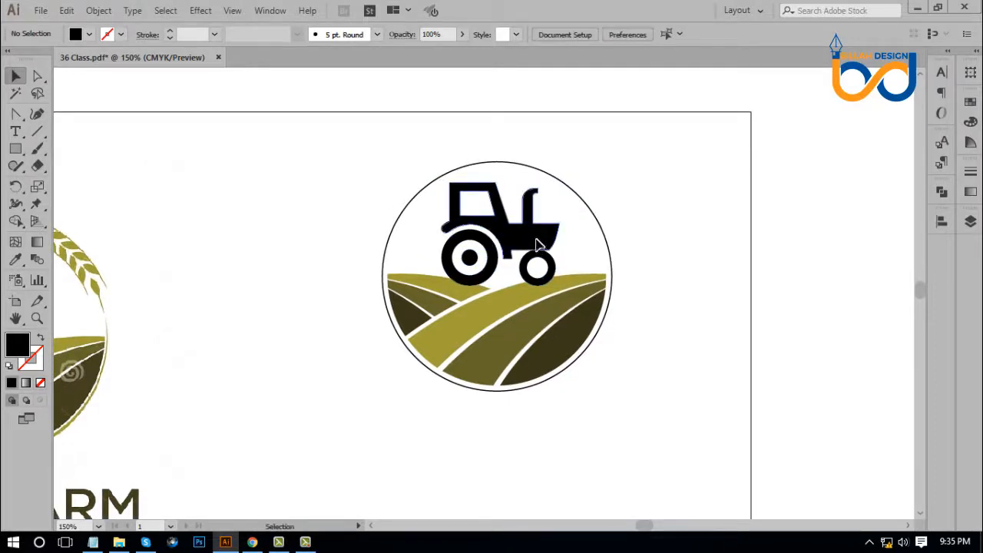
Shift the tractor about 2.9 pt to the left to center it horizontally in the circle
left_click_drag(536, 241, 534, 240)
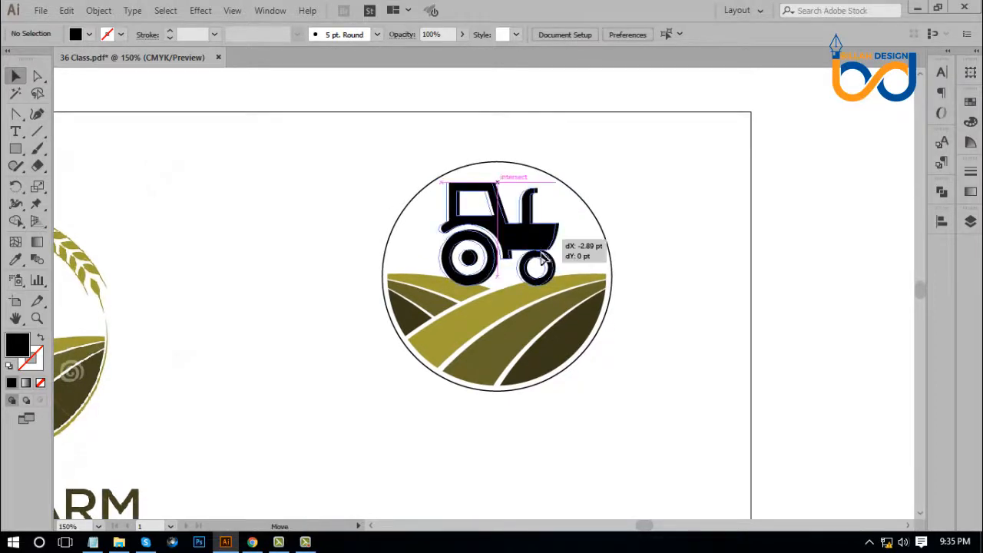
left_click(649, 392)
left_click(537, 252)
left_click(671, 390)
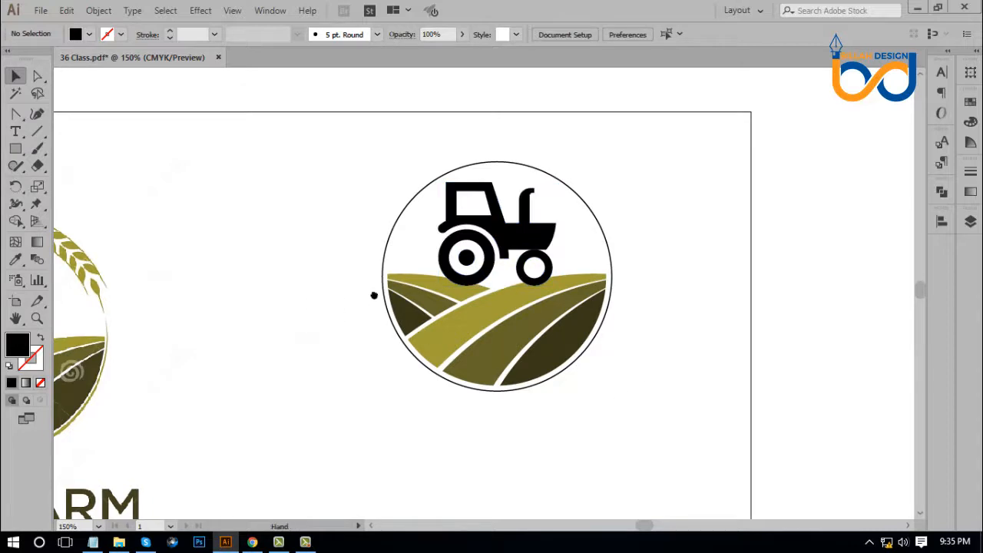
Recolor the tractor with the dark olive sampled from the tractor in the reference farm logo using the Eyedropper
left_click_drag(311, 302, 433, 281)
left_click(606, 226)
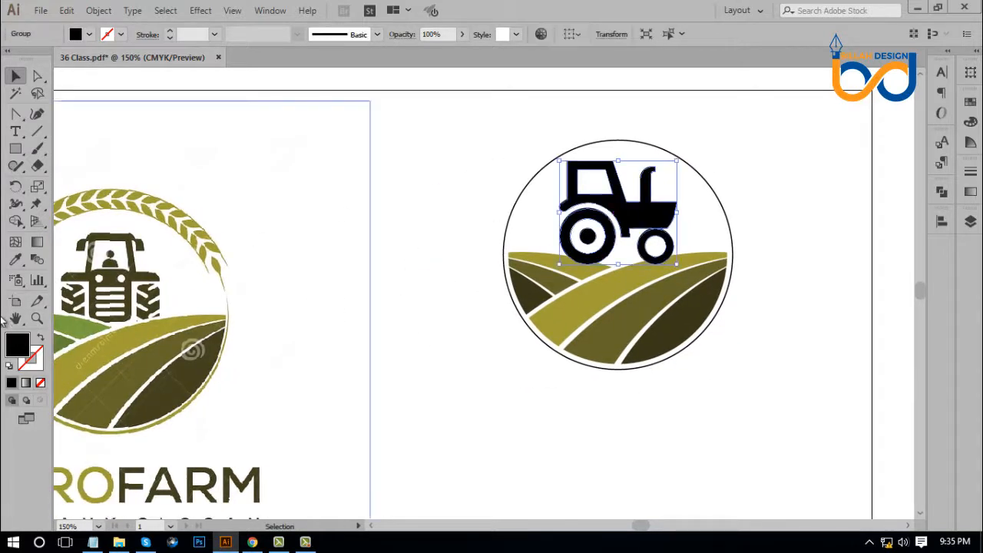
left_click(17, 261)
left_click(117, 270)
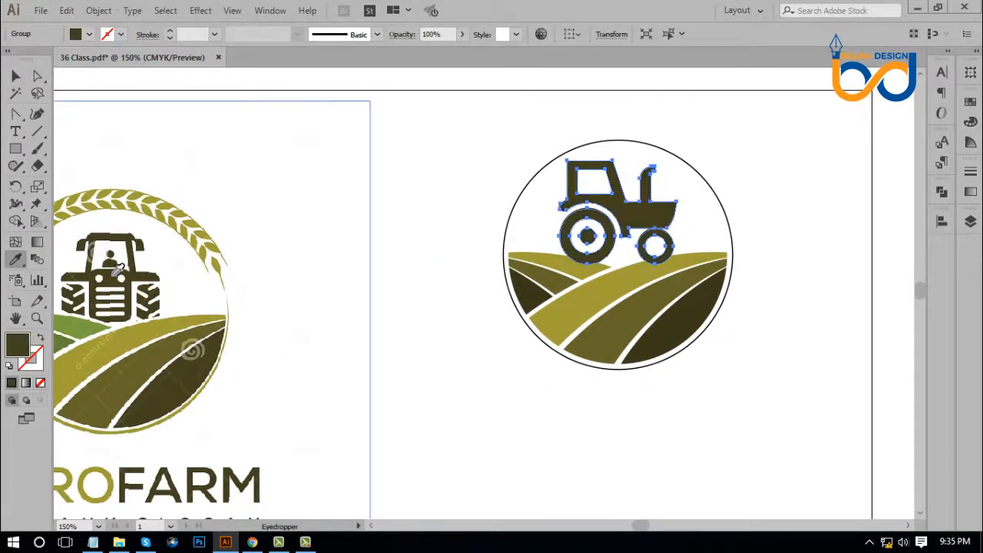
left_click(17, 76)
left_click(353, 178)
left_click(482, 409)
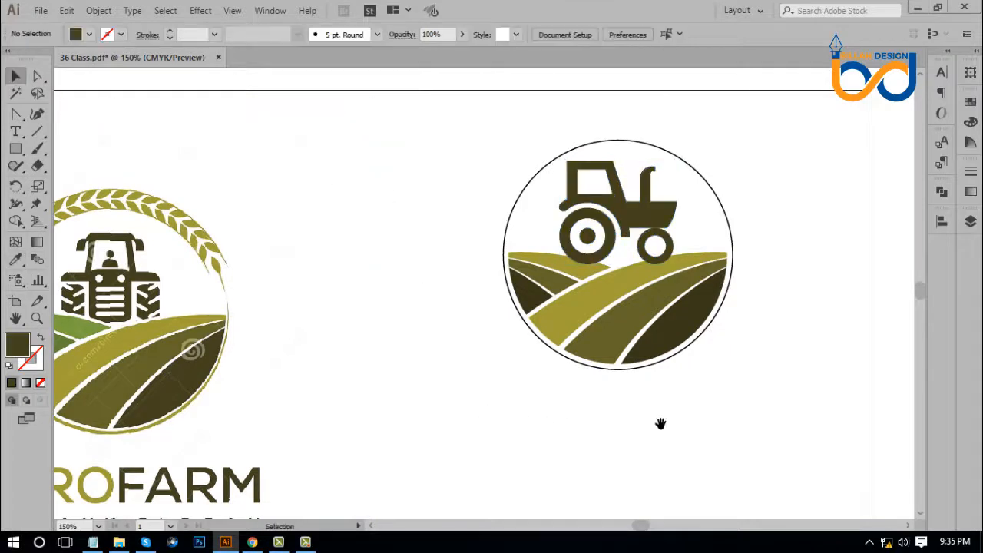
Offset the rear wheel's ring path by 3 pt with miter joins
left_click_drag(749, 416, 712, 427)
key("ctrl+plus")
key("ctrl+plus")
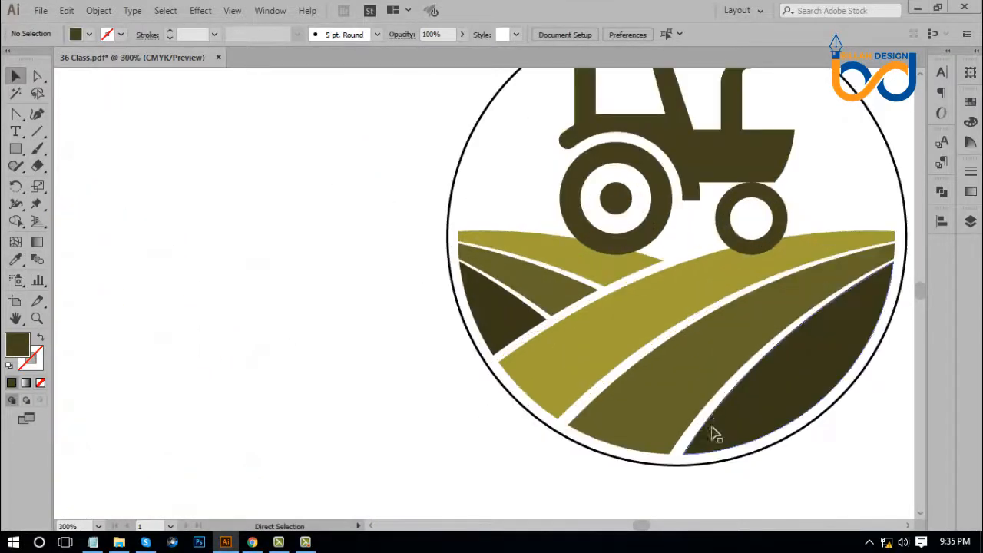
left_click_drag(767, 282, 671, 344)
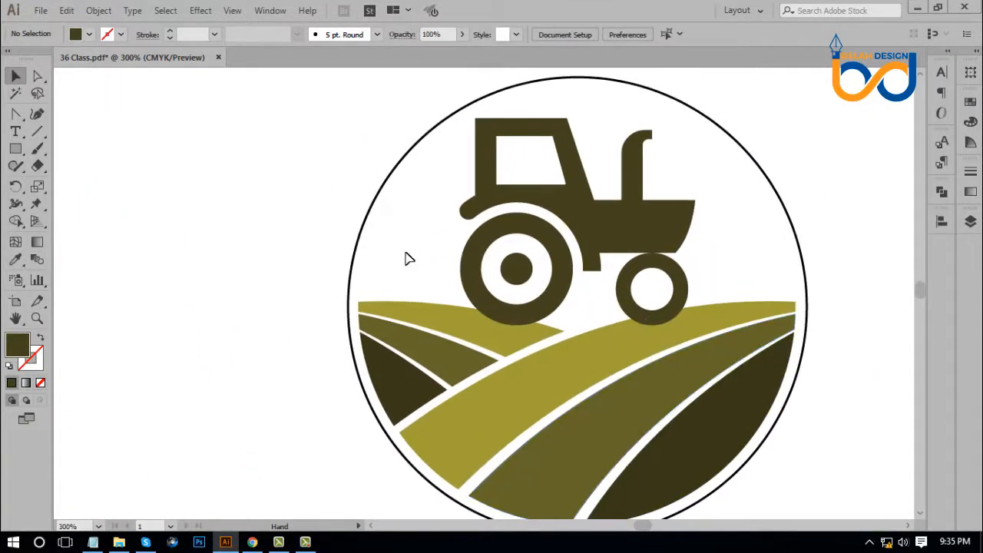
left_click(37, 75)
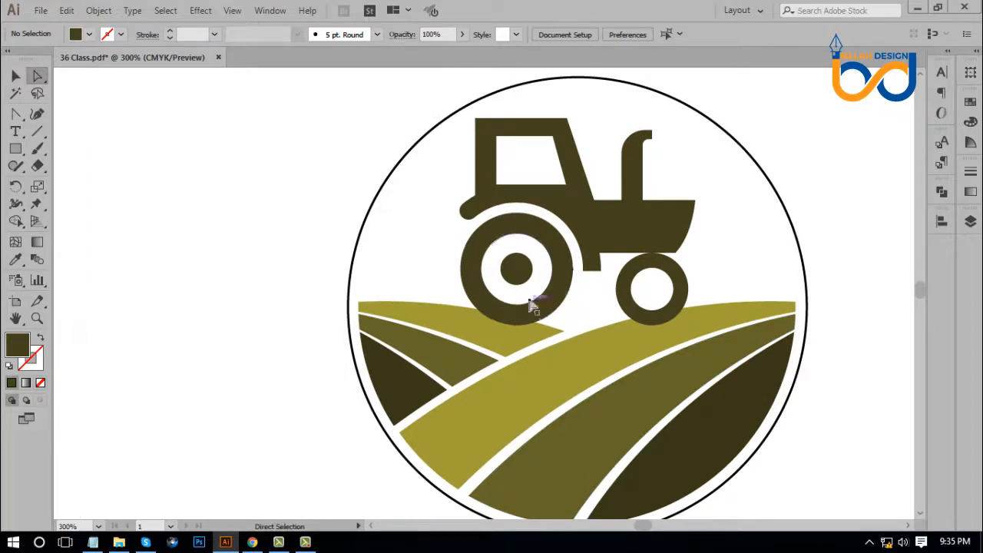
left_click(522, 282)
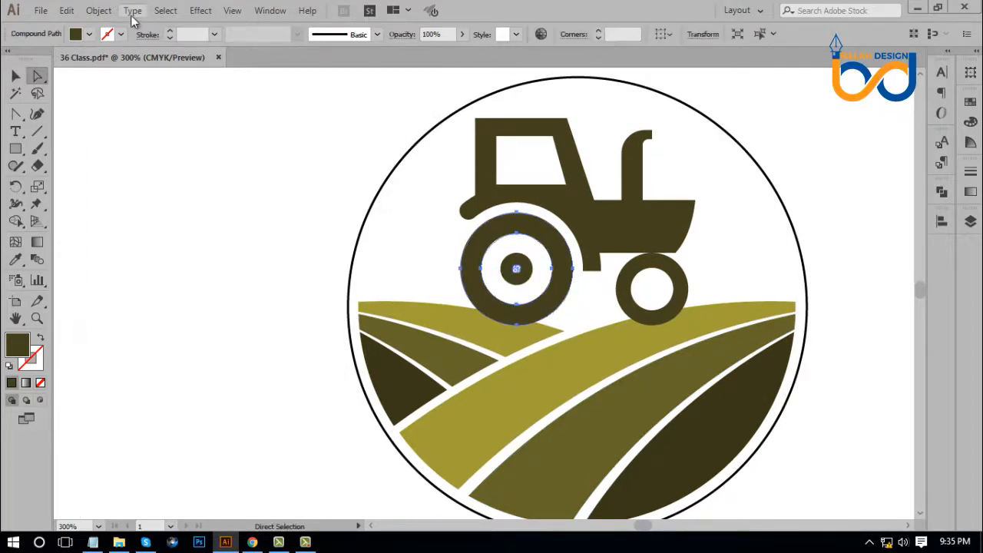
left_click(108, 11)
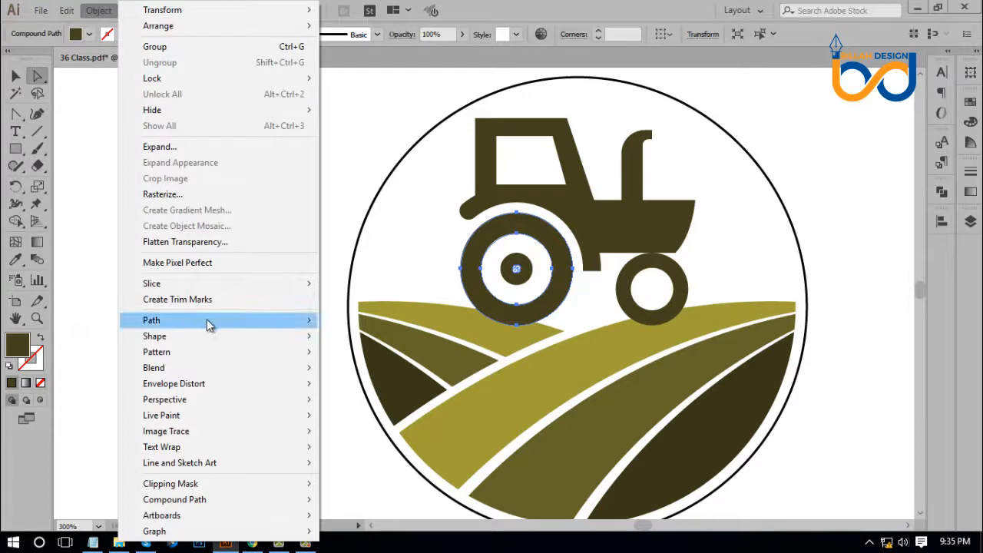
mouse_move(207, 319)
left_click(353, 372)
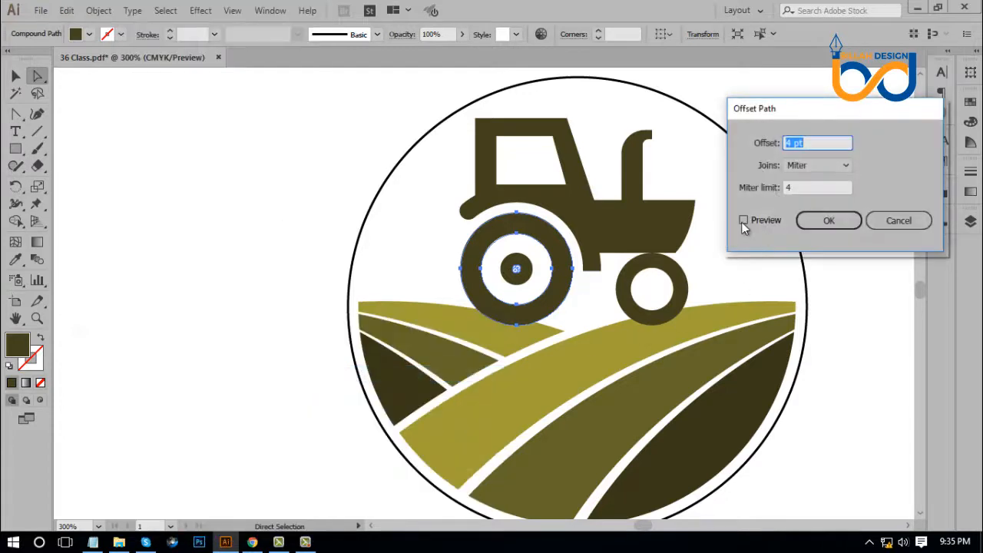
left_click(743, 221)
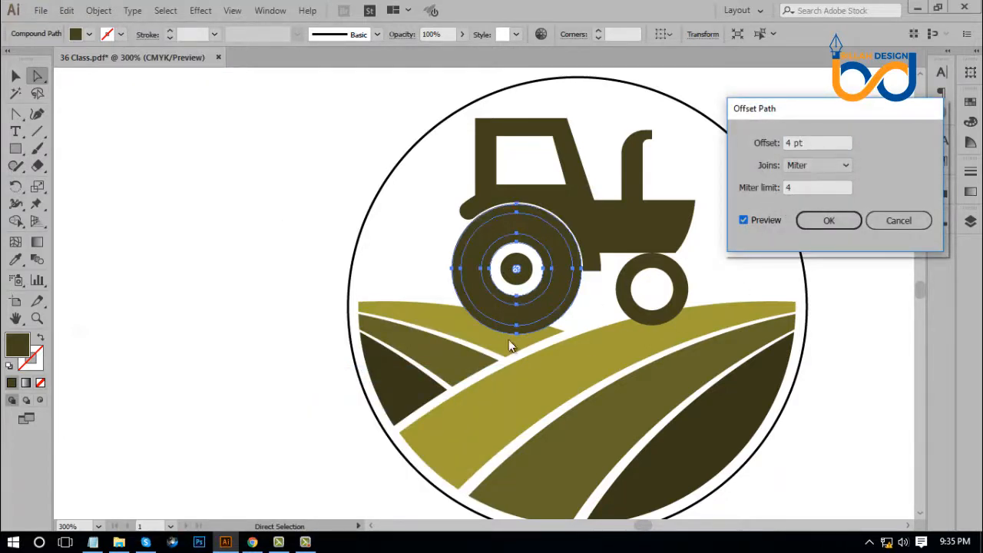
key("Down")
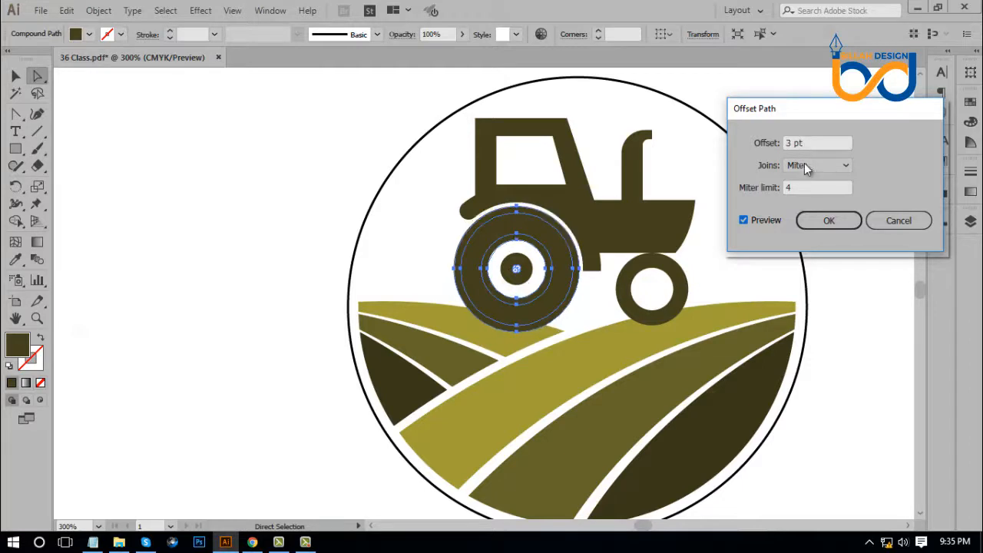
left_click(830, 224)
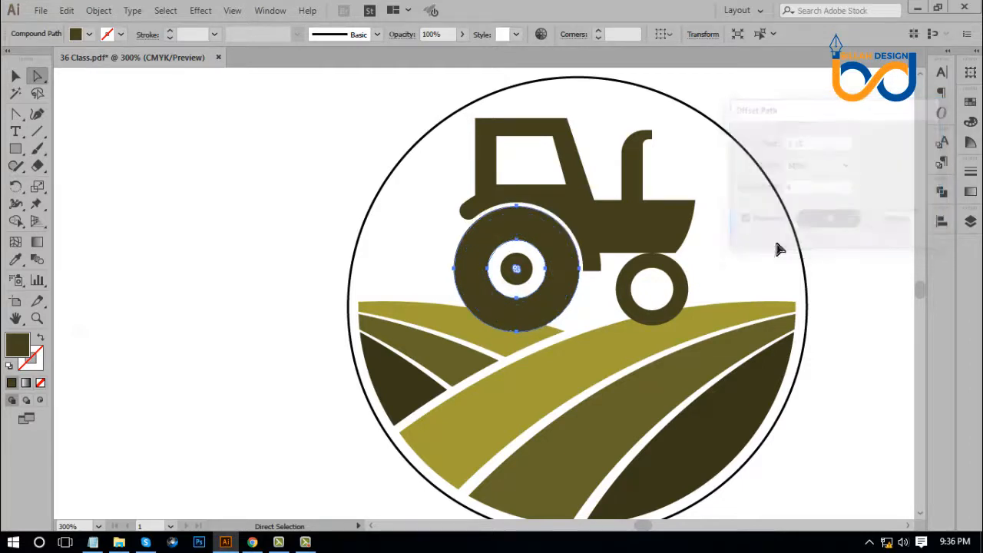
Subtract the offset rear wheel ring from the light olive back hill stripe with Minus Front to leave a white gap
left_click(458, 326, "shift")
left_click(941, 191)
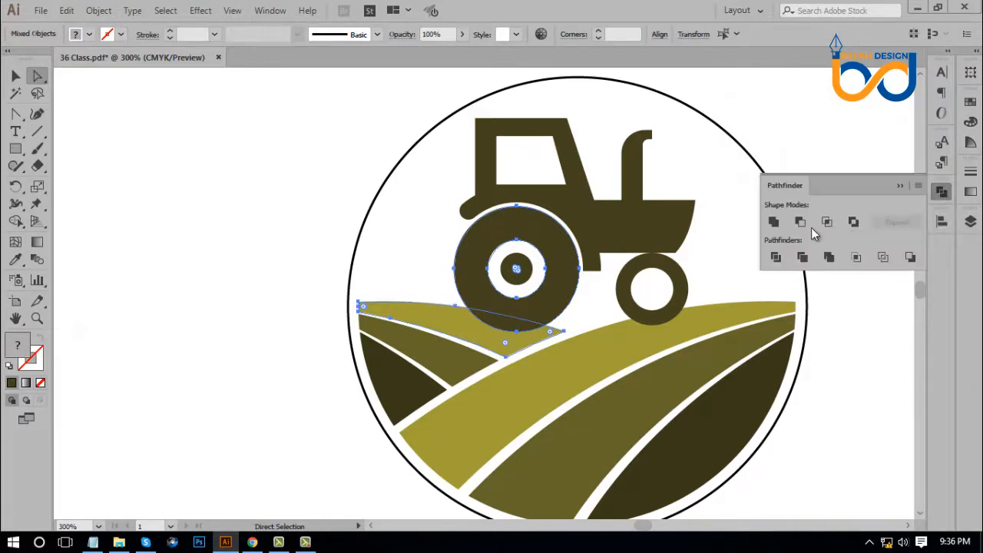
left_click(805, 222)
left_click(750, 247)
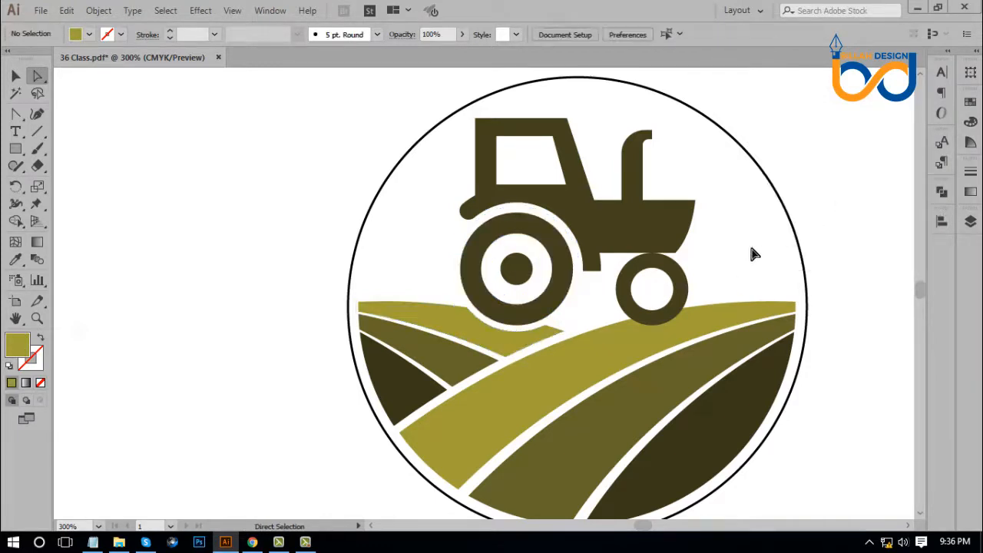
Offset the front wheel's ring path by 3 pt with miter joins
left_click(679, 278)
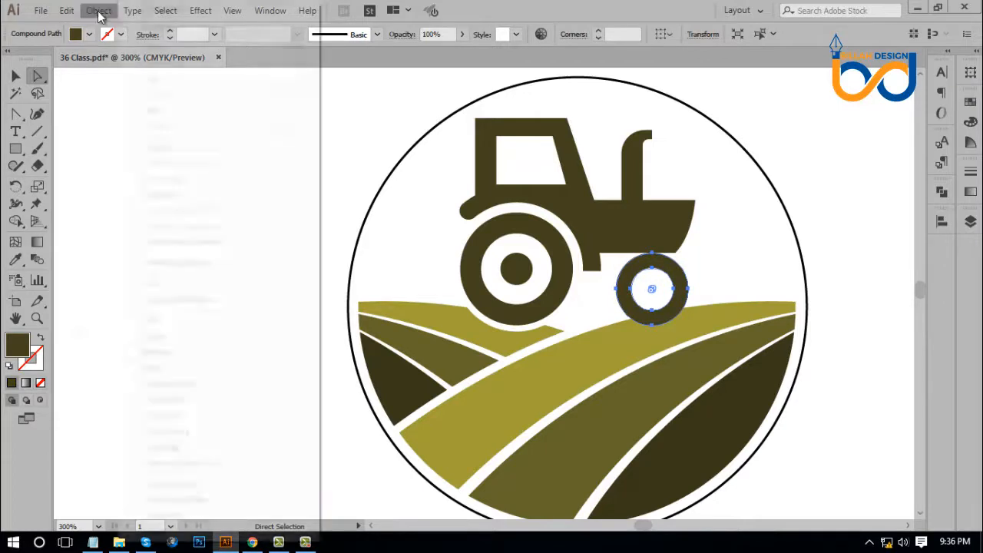
left_click(99, 11)
mouse_move(175, 321)
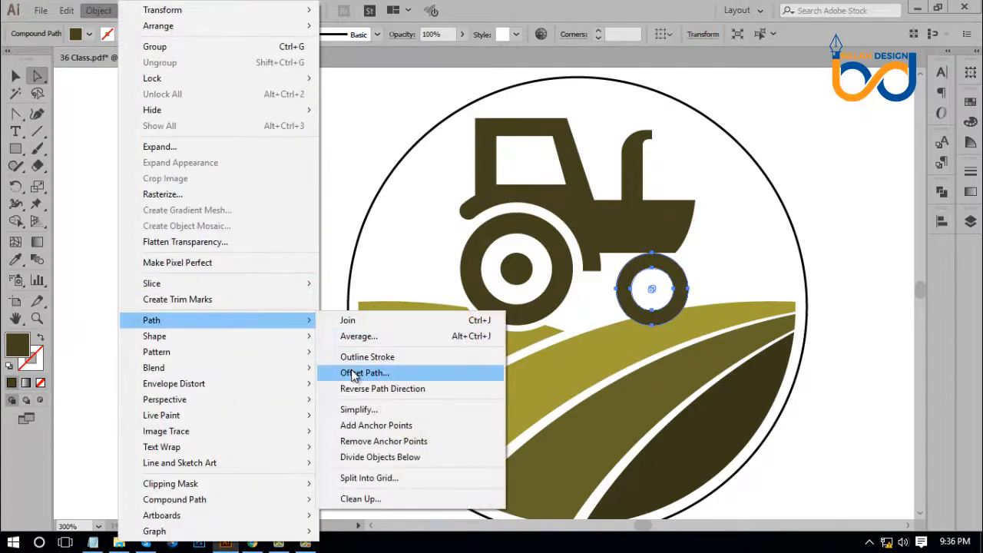
left_click(361, 373)
left_click(742, 220)
left_click(826, 222)
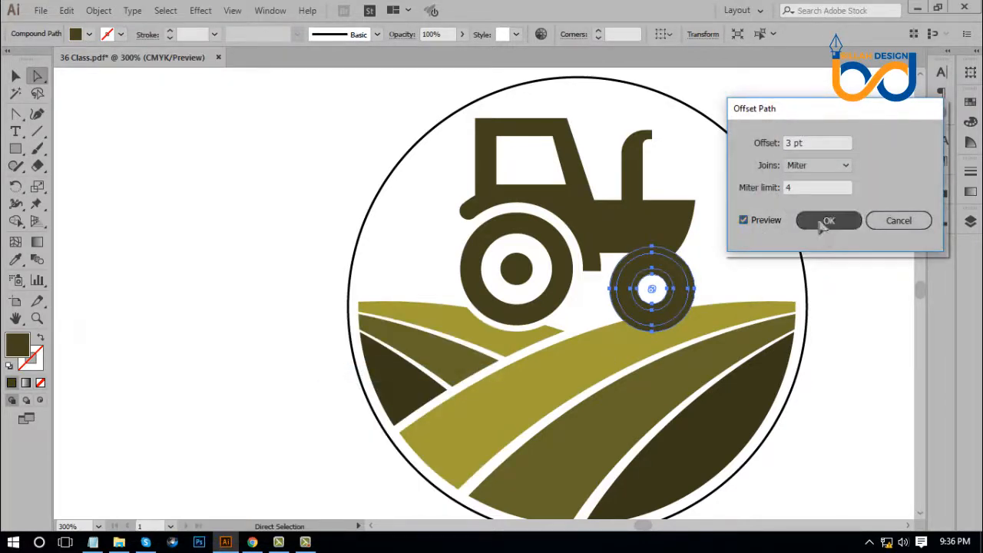
Subtract the offset front wheel ring from the light olive foreground stripe with Minus Front to cut a gap around the wheel
left_click(717, 318, "shift")
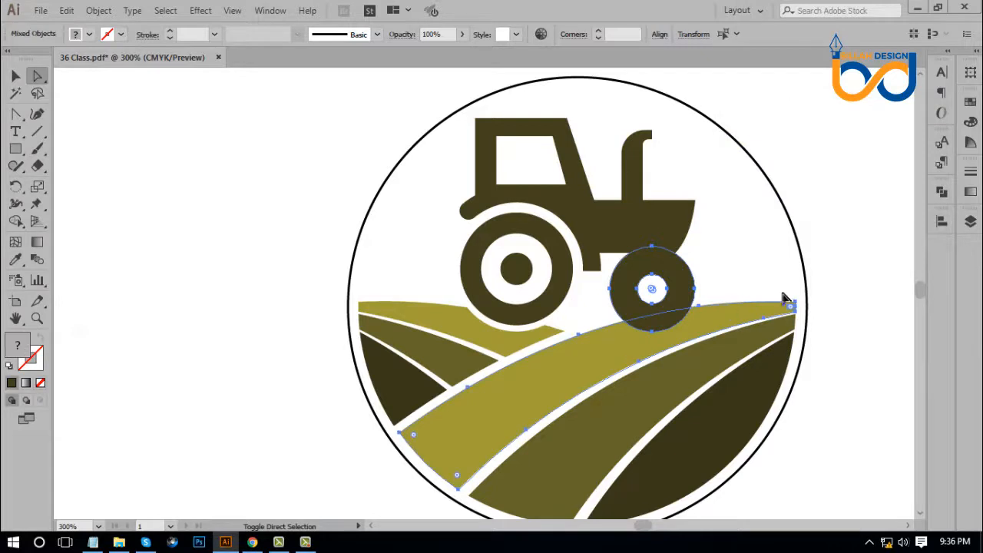
left_click(943, 193)
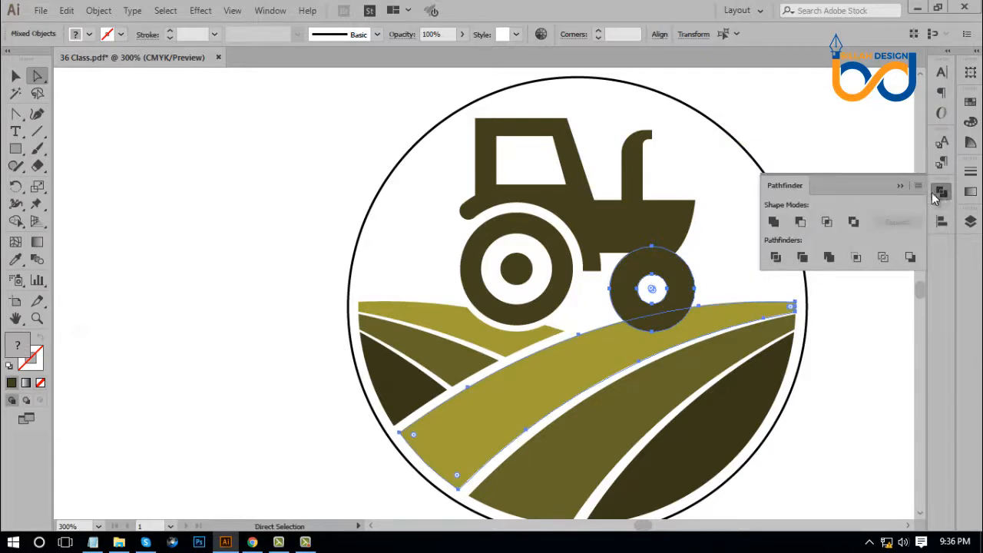
left_click(803, 223)
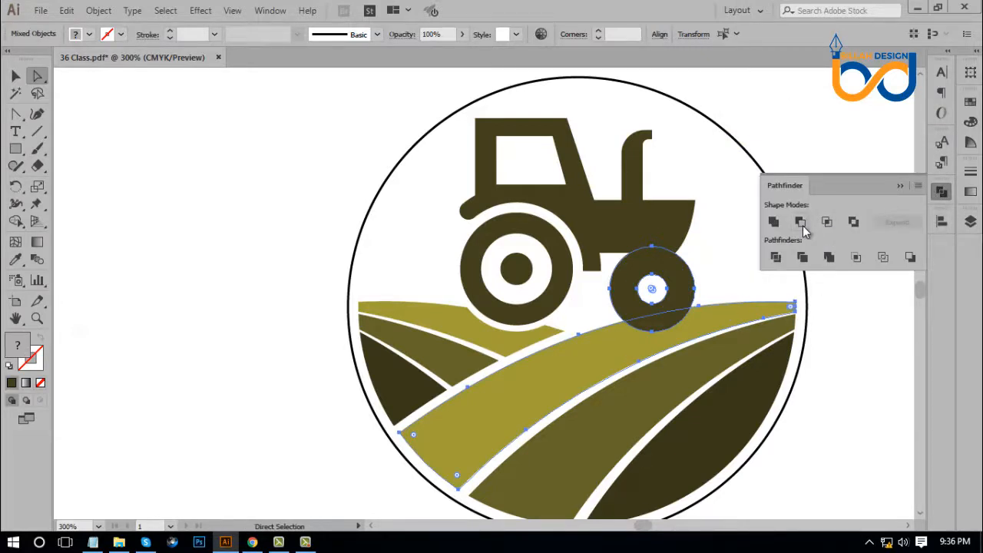
left_click(941, 196)
left_click(863, 213)
Set the stroke weight of the outer circle around the tractor to 3 pt
key("ctrl+minus")
key("ctrl+minus")
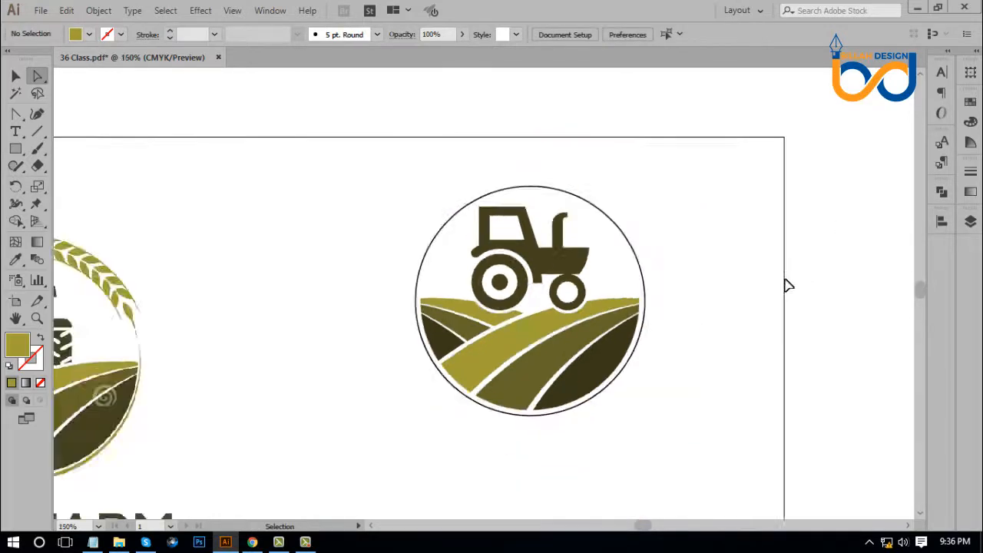
key("ctrl+minus")
key("ctrl+minus")
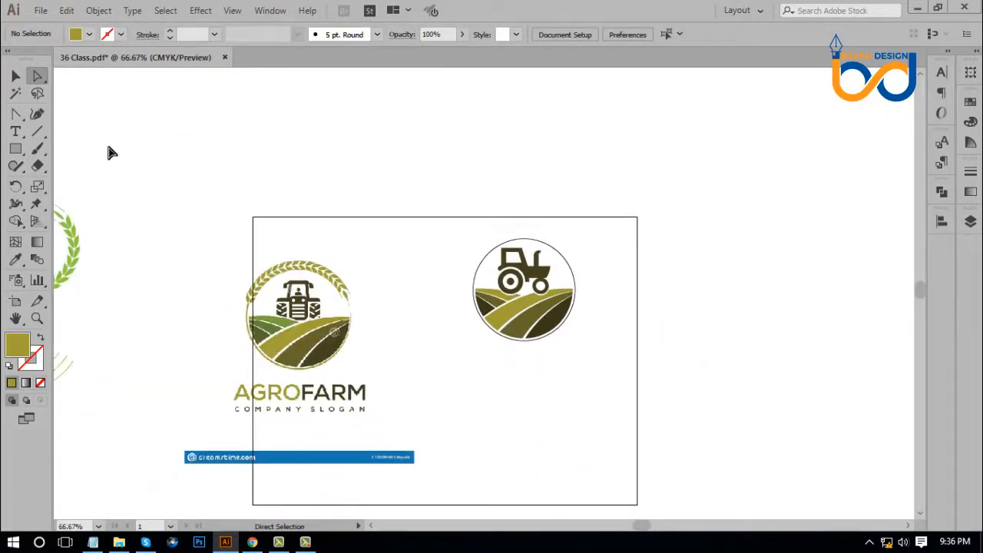
left_click(17, 77)
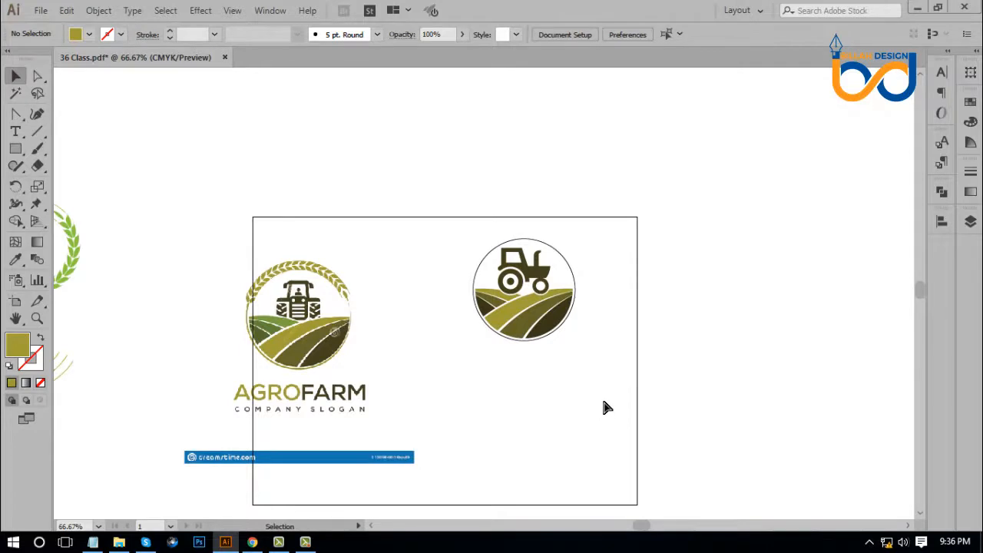
key("ctrl+plus")
key("ctrl+plus")
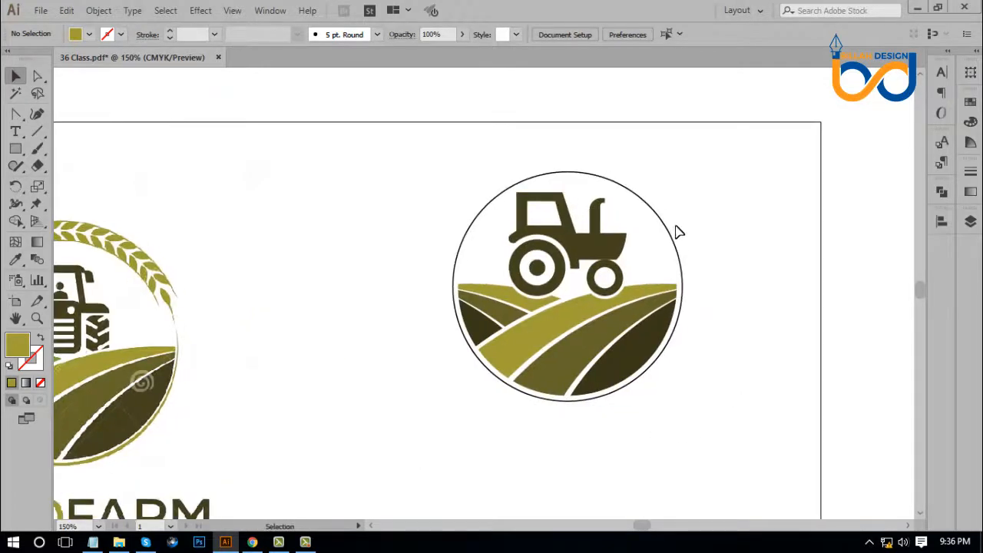
left_click(671, 232)
scroll(191, 34, "up", 1)
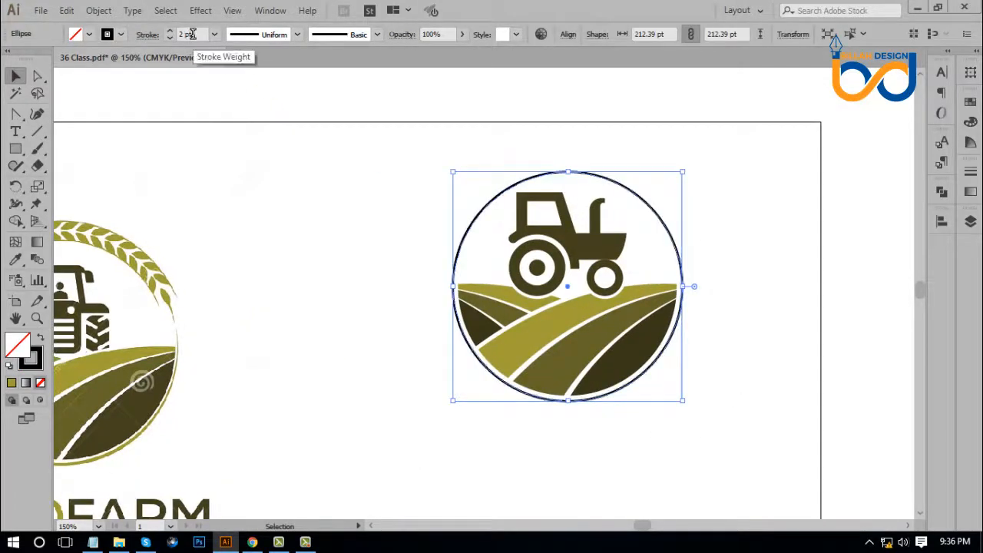
scroll(192, 34, "up", 1)
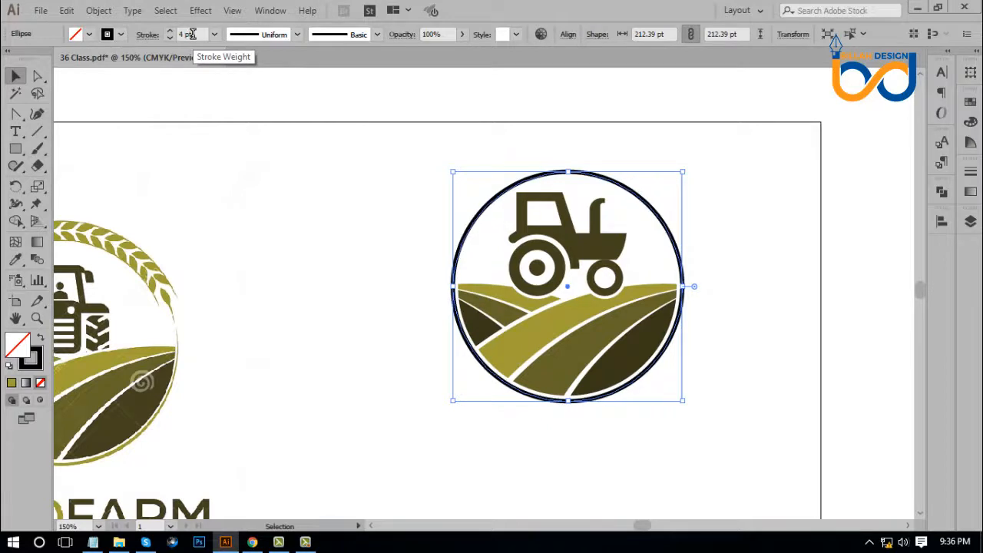
scroll(192, 34, "down", 1)
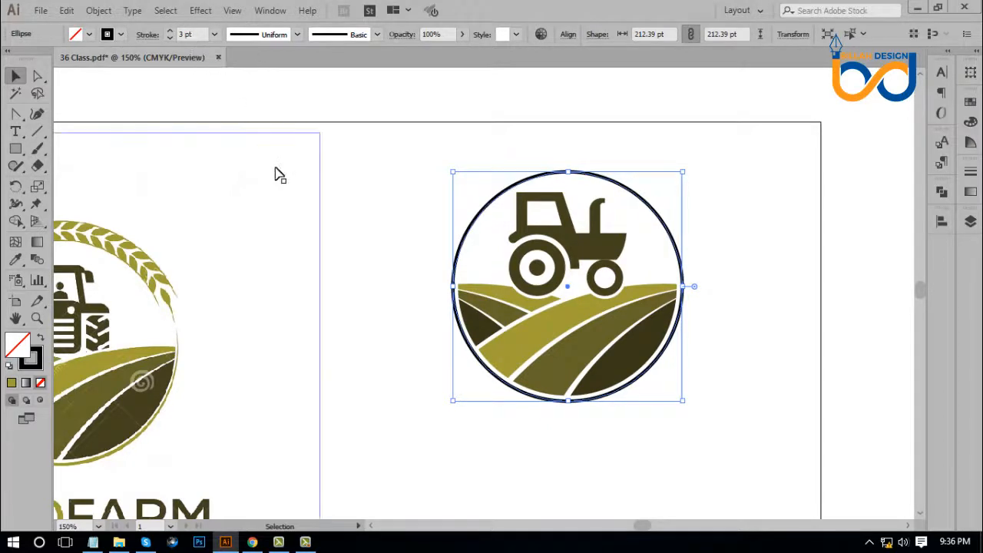
Expand the outer circle's stroke into a filled ring shape
left_click(439, 345)
key("ctrl+minus")
key("ctrl+minus")
key("ctrl+minus")
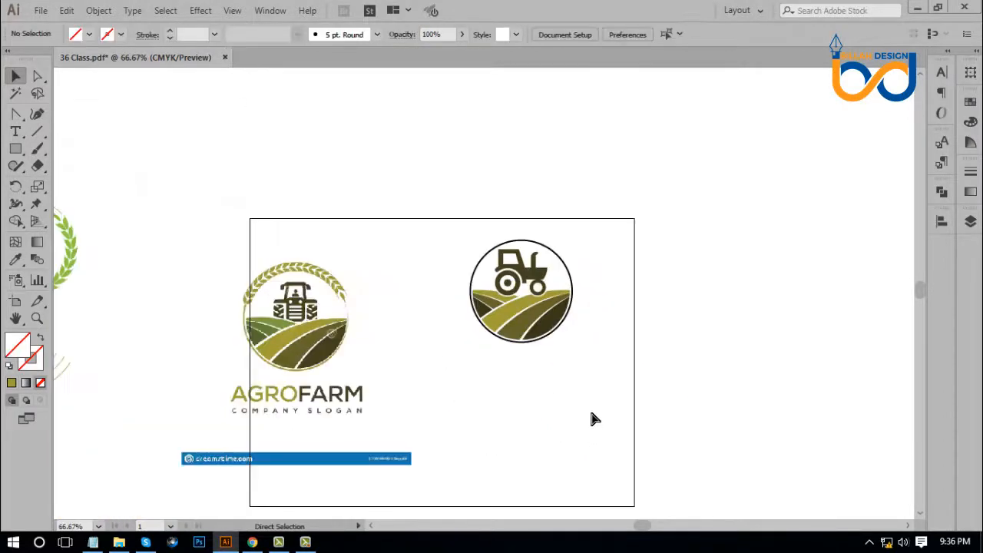
key("ctrl+plus")
key("ctrl+plus")
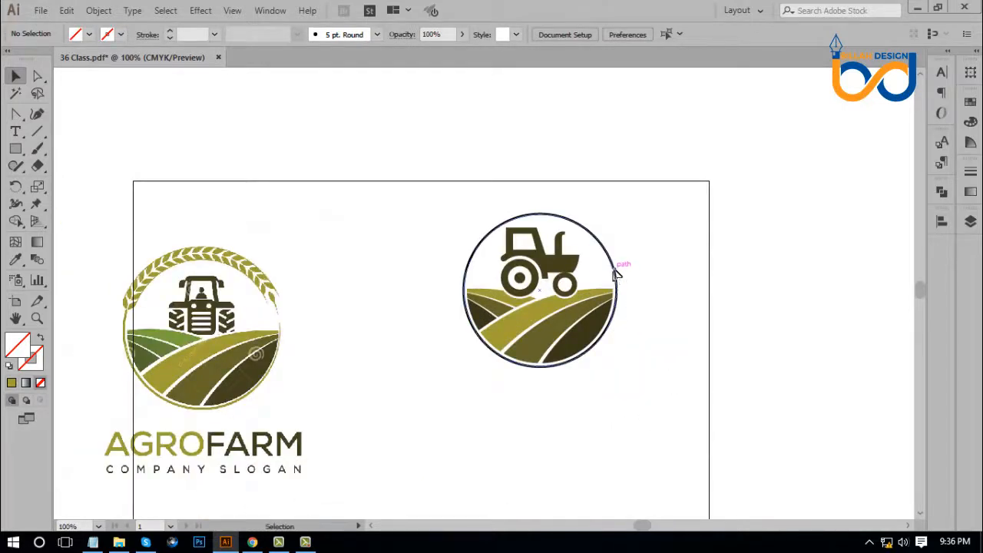
left_click(580, 263)
left_click(98, 10)
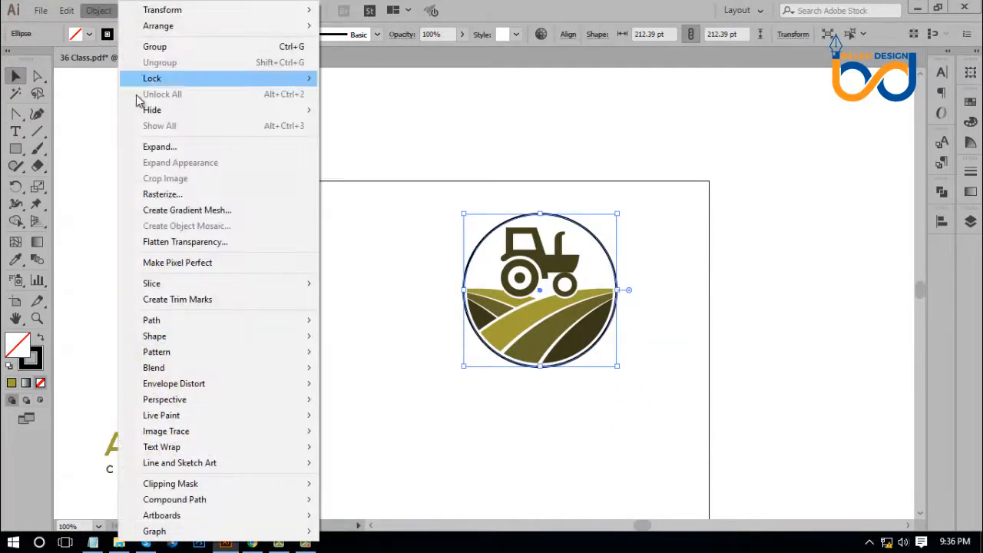
left_click(219, 147)
left_click(480, 353)
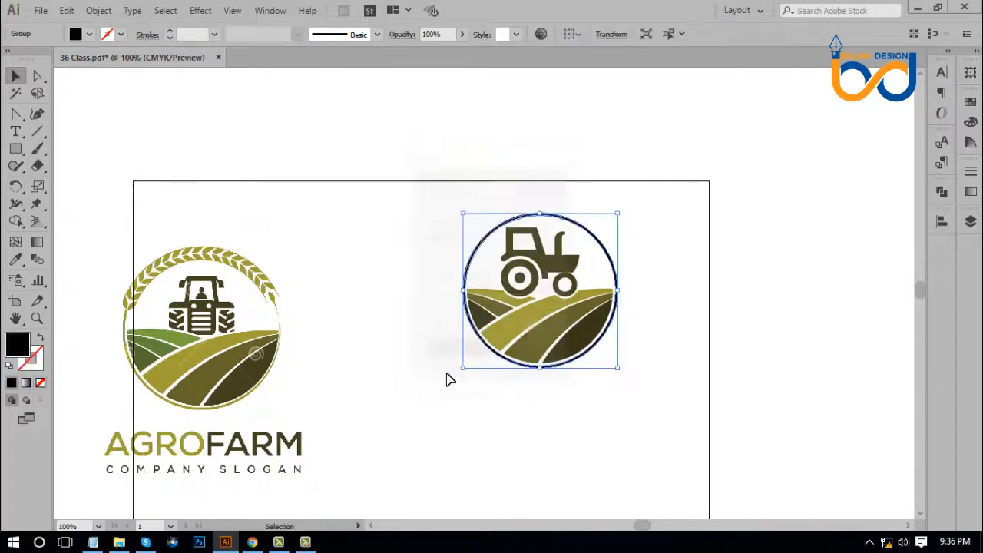
Recolor the expanded ring with the light olive sampled from the foreground field stripe using the Eyedropper
left_click(16, 258)
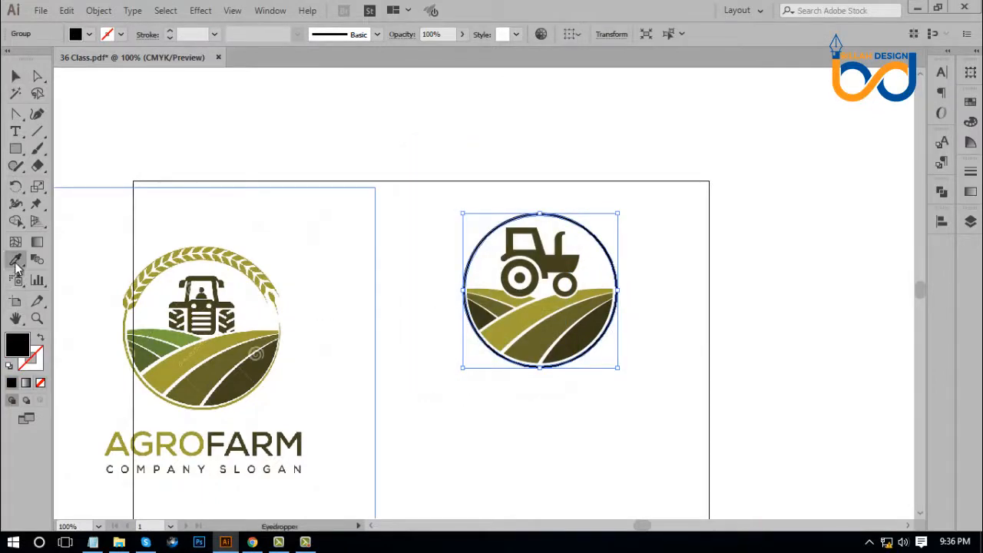
left_click(533, 338)
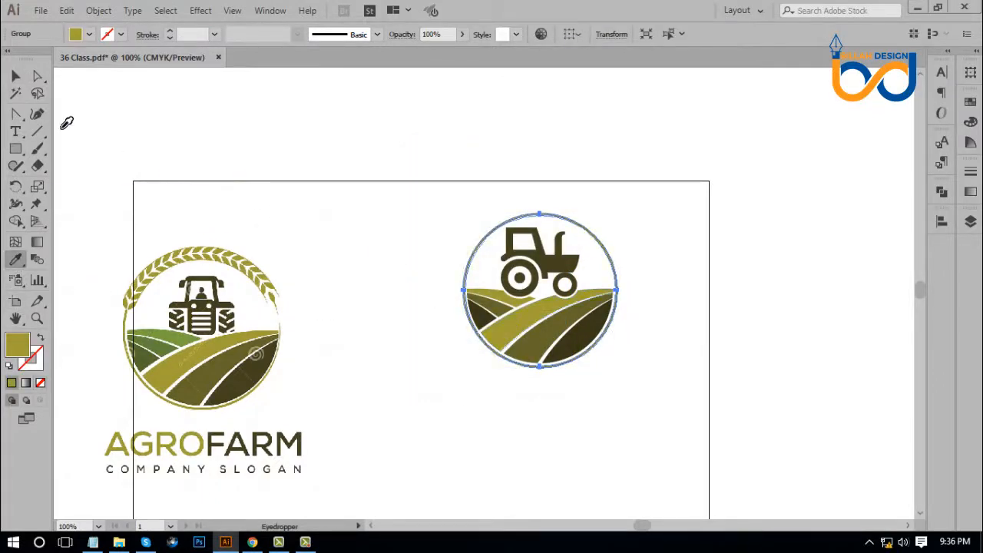
left_click(16, 76)
left_click(418, 209)
Group the whole tractor logo and scale it down proportionally to about three quarters of its size
left_click_drag(409, 180, 680, 400)
key("a")
key("v")
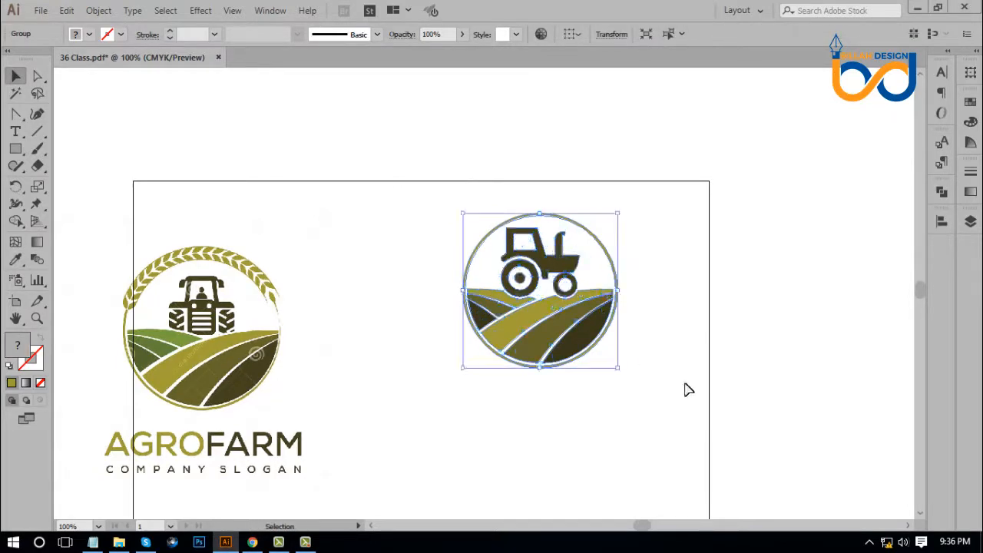
left_click(686, 390)
left_click_drag(608, 259, 626, 253)
left_click_drag(635, 206, 615, 227)
left_click(551, 416)
left_click_drag(551, 417, 614, 301)
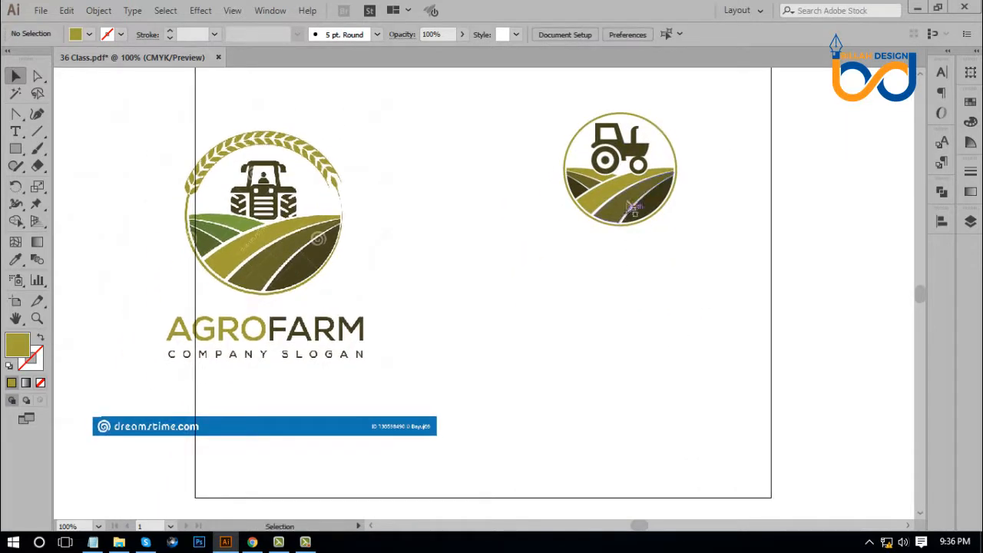
Reposition the tractor logo near the middle of the artboard, with the reference image shifted slightly away from it
left_click_drag(631, 205, 555, 268)
left_click(606, 352)
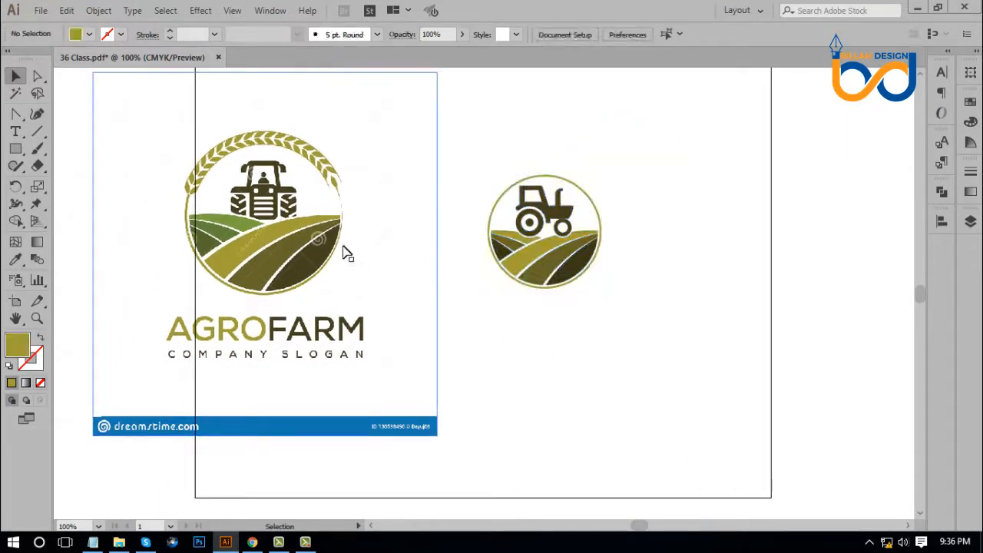
left_click(384, 258)
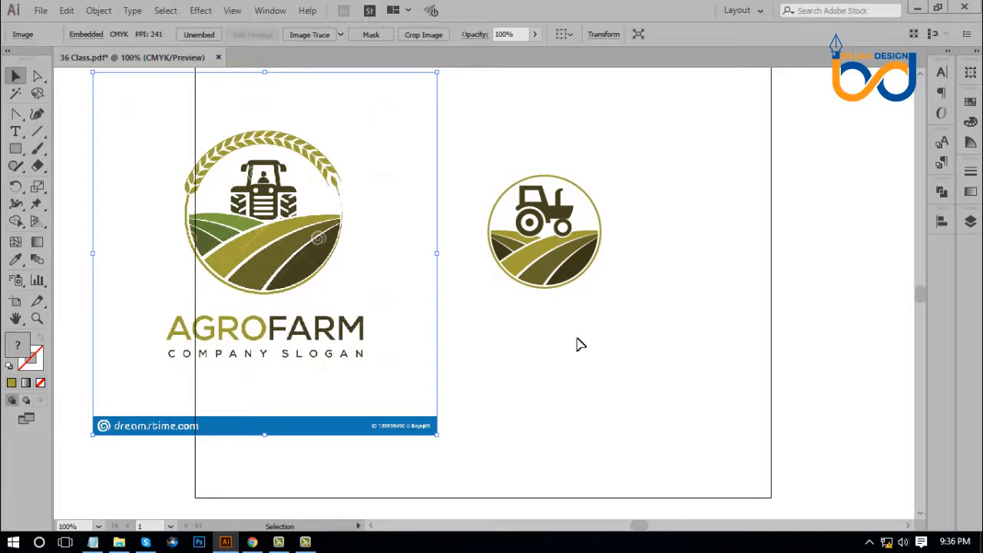
left_click_drag(565, 264, 577, 303)
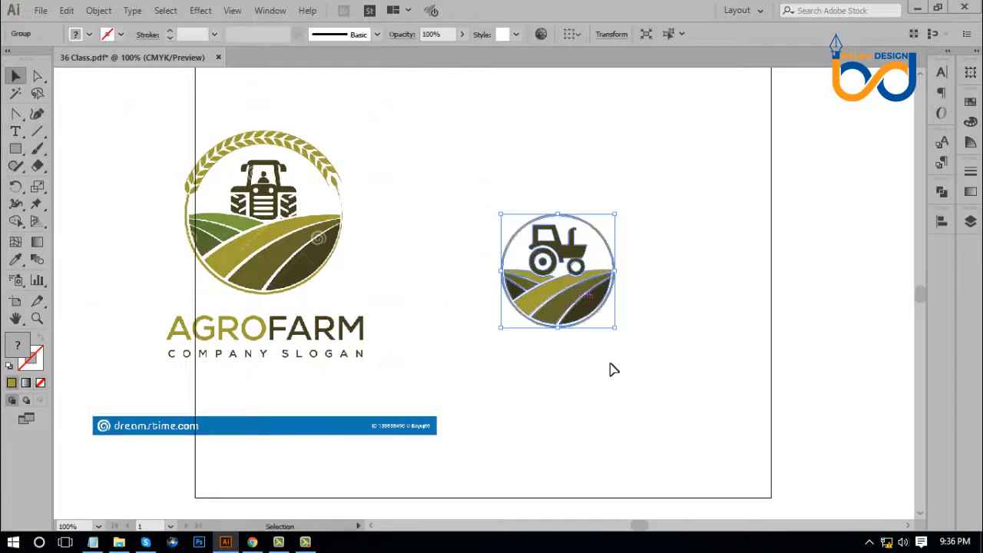
left_click(526, 356)
left_click_drag(383, 275, 359, 266)
left_click_drag(543, 305, 543, 296)
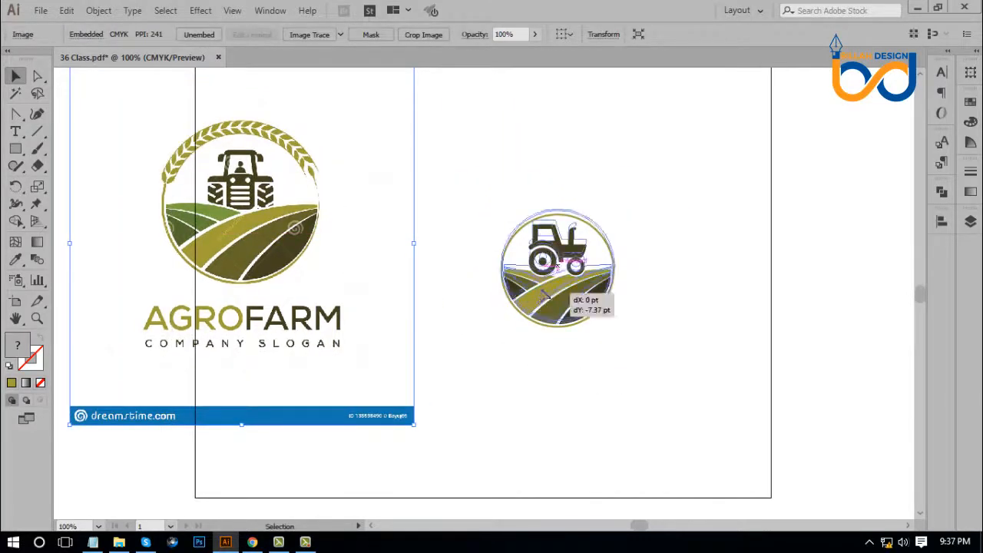
left_click(730, 305)
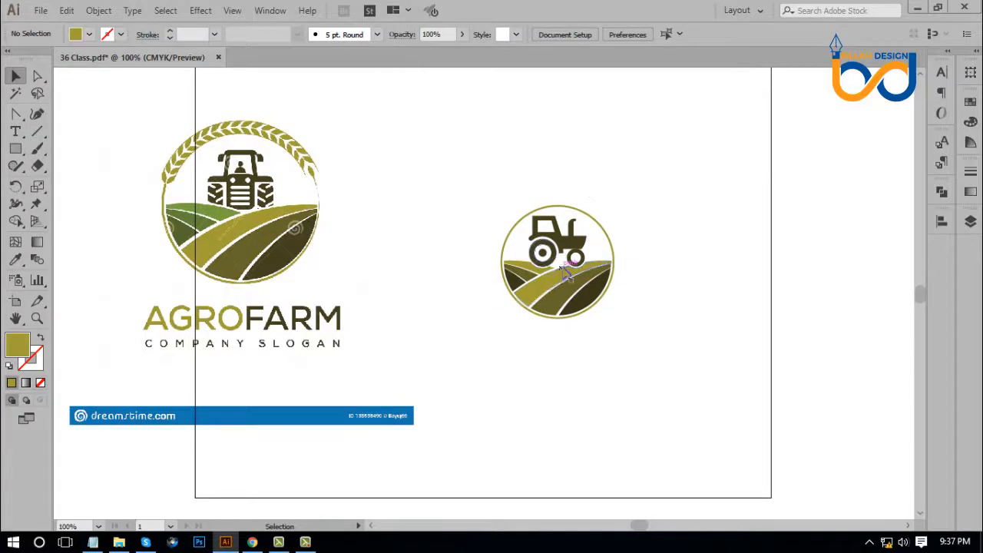
left_click(290, 243)
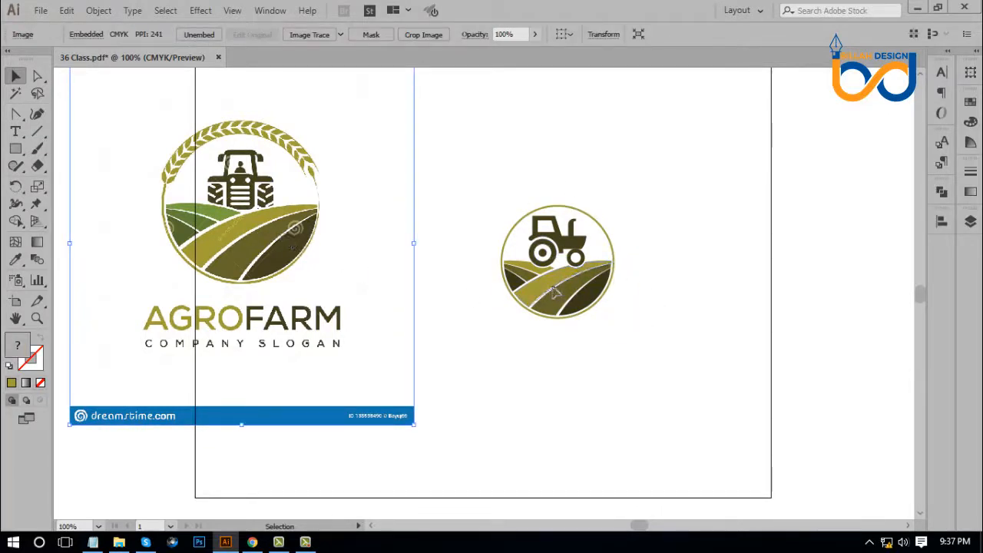
left_click_drag(555, 291, 528, 295)
left_click(655, 366)
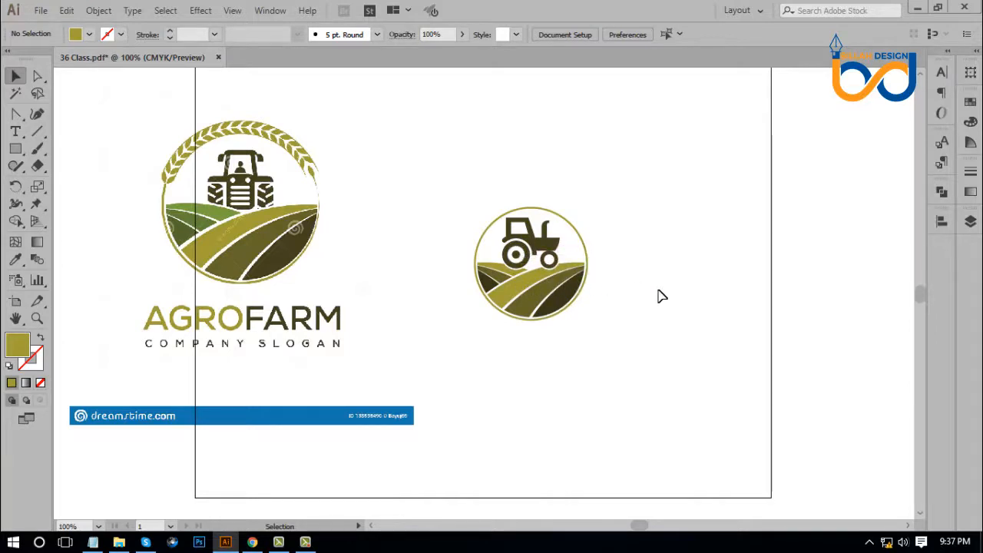
Delete the AGROFARM reference image
left_click(351, 300)
left_click_drag(351, 301, 363, 308)
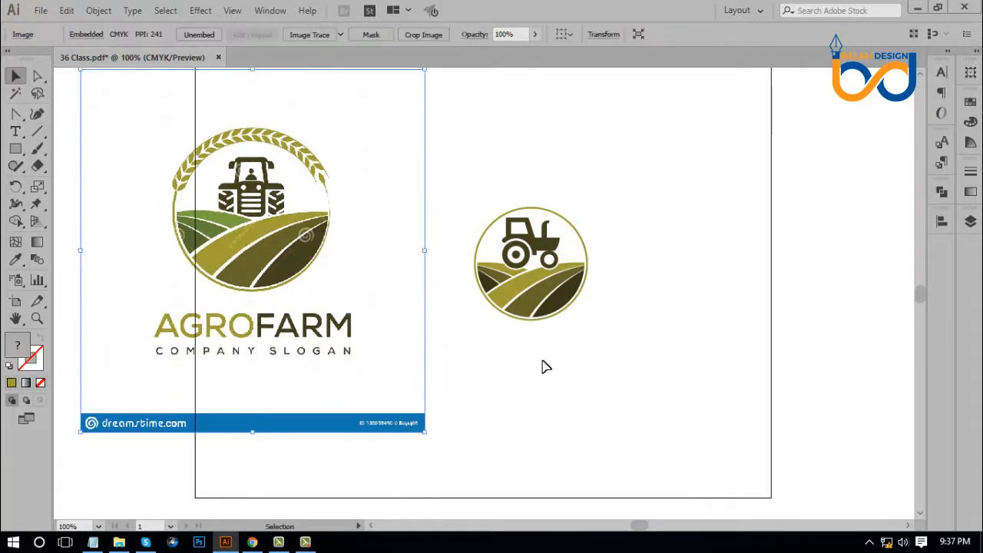
key("Delete")
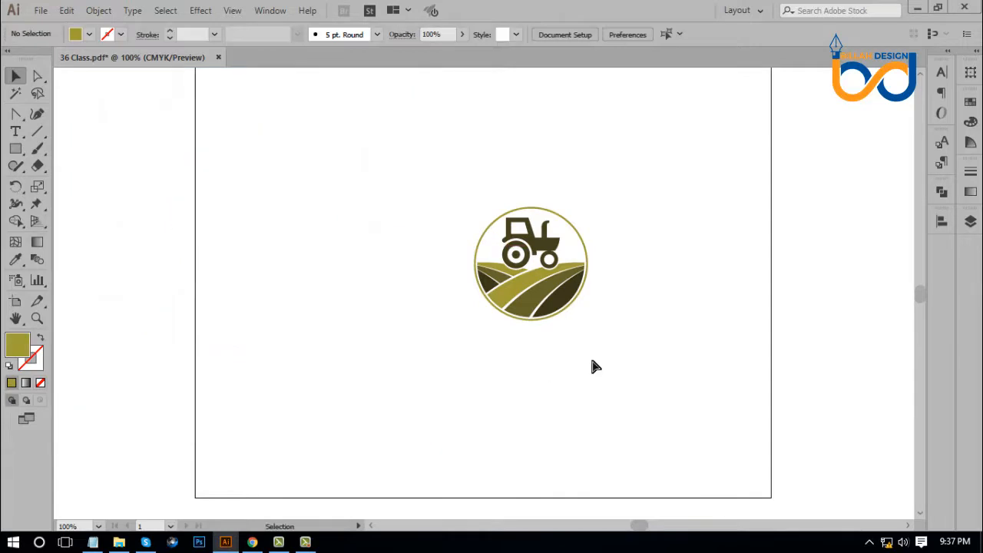
Bring the wheat artwork onto the artboard, ungroup it, and place the round wheat wreath beside the tractor logo
key("ctrl+minus")
left_click_drag(456, 351, 557, 325)
left_click_drag(250, 209, 562, 239)
right_click(549, 240)
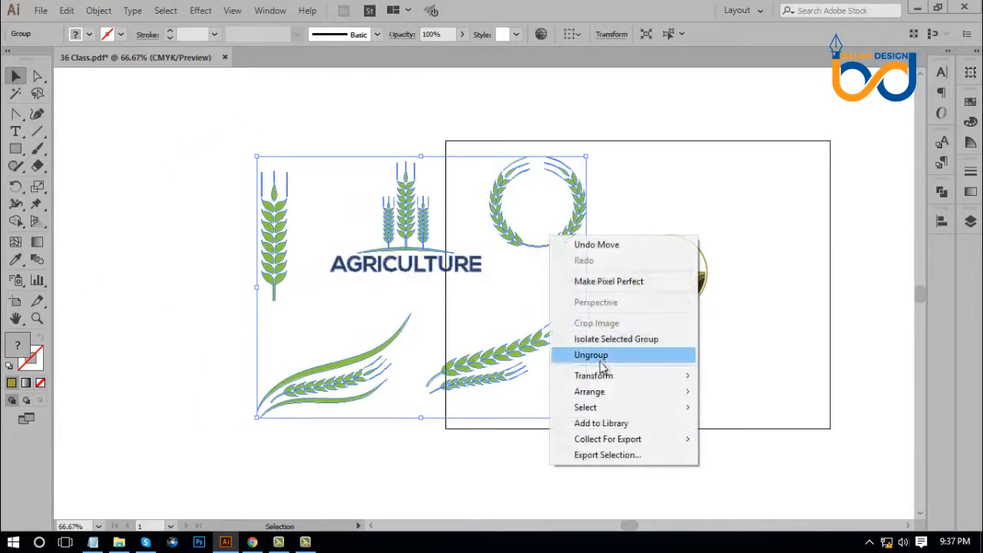
left_click(644, 364)
left_click_drag(538, 358, 529, 419)
left_click_drag(581, 232, 604, 309)
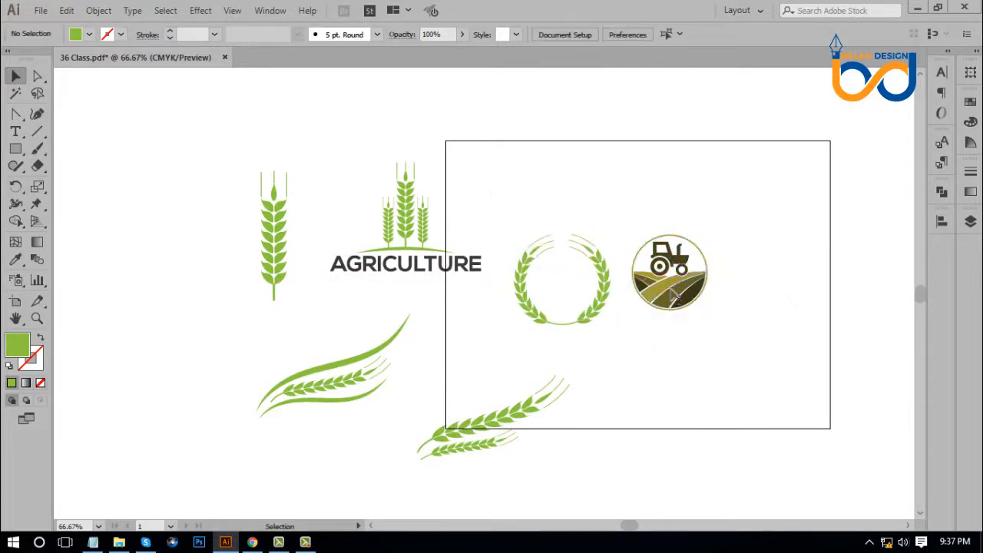
Duplicate the tractor logo and place the copy near the artboard's upper right corner
left_click(700, 270)
left_click_drag(686, 290, 782, 225)
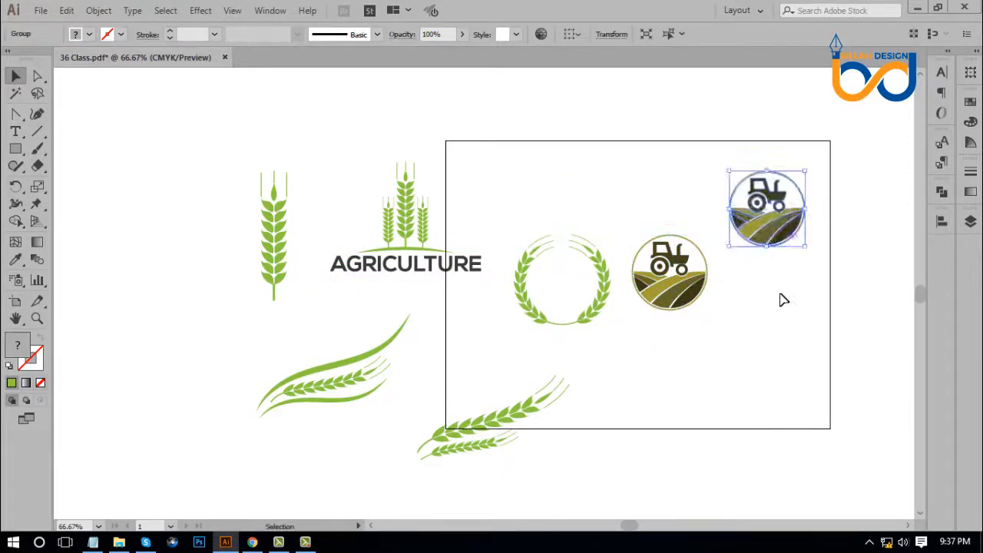
left_click(778, 300)
Move the original tractor logo inside the green wheat wreath
left_click(686, 296)
left_click_drag(708, 272, 540, 316)
left_click(712, 330)
left_click(638, 363)
Align the tractor emblem and the green wheat wreath on their horizontal centers
key("ctrl+equal")
key("ctrl+equal")
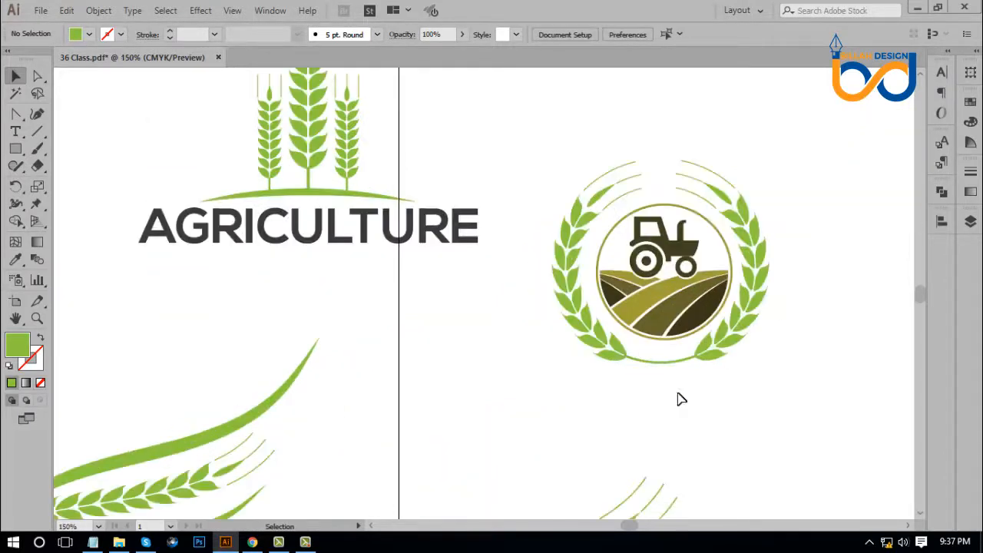
scroll(678, 399, "right", 2)
left_click(679, 265)
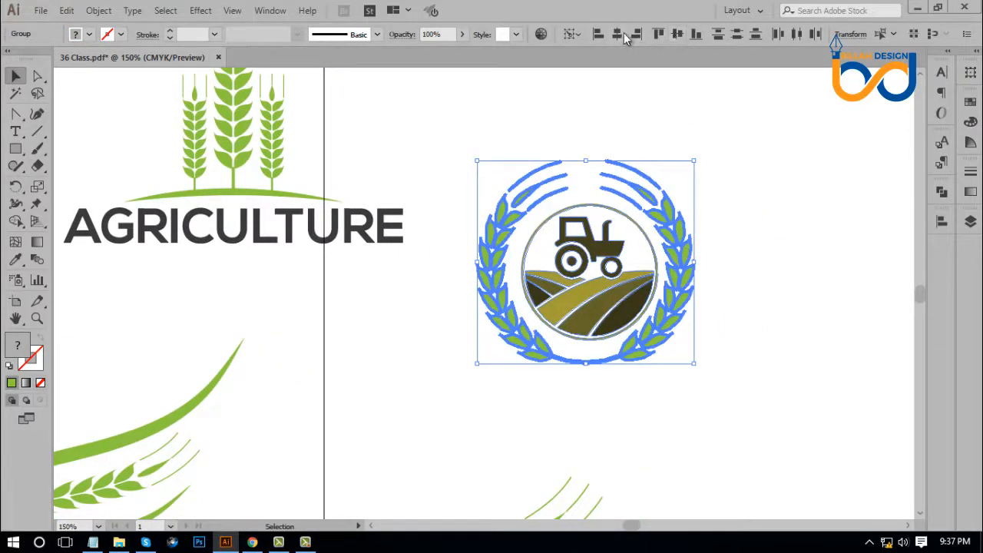
left_click(740, 269)
Nudge the wheat wreath down slightly and scale it down proportionally so it fits closer around the tractor emblem
left_click(674, 306)
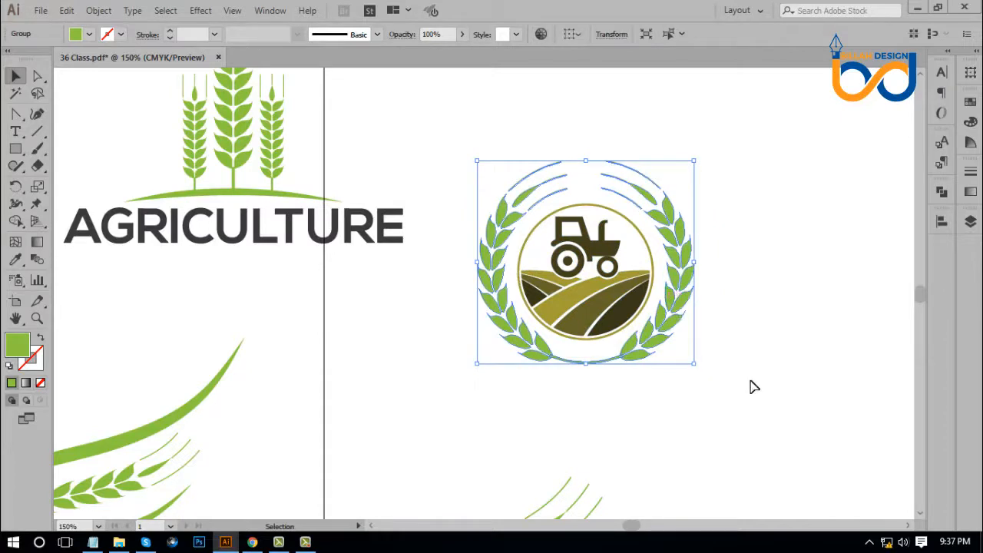
key("Down")
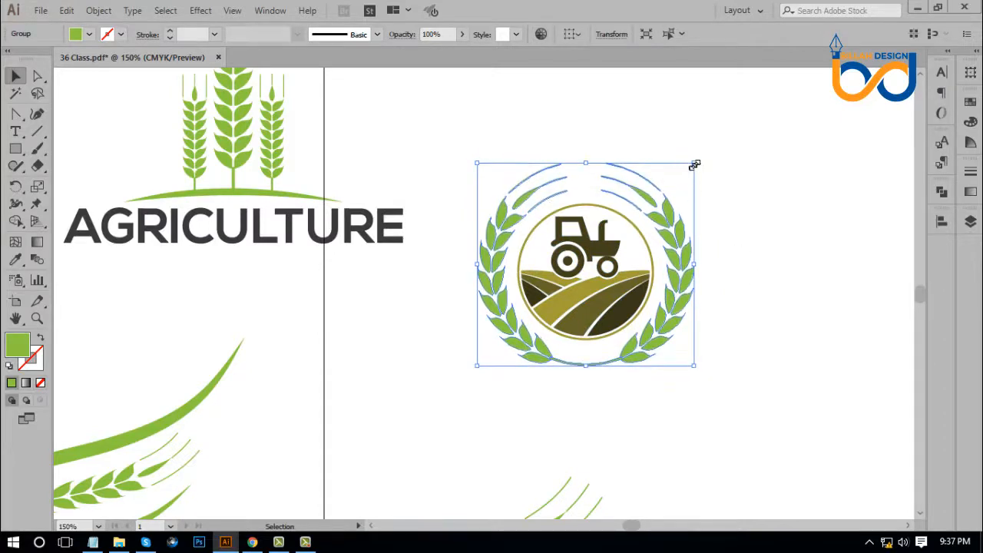
left_click_drag(694, 165, 688, 168)
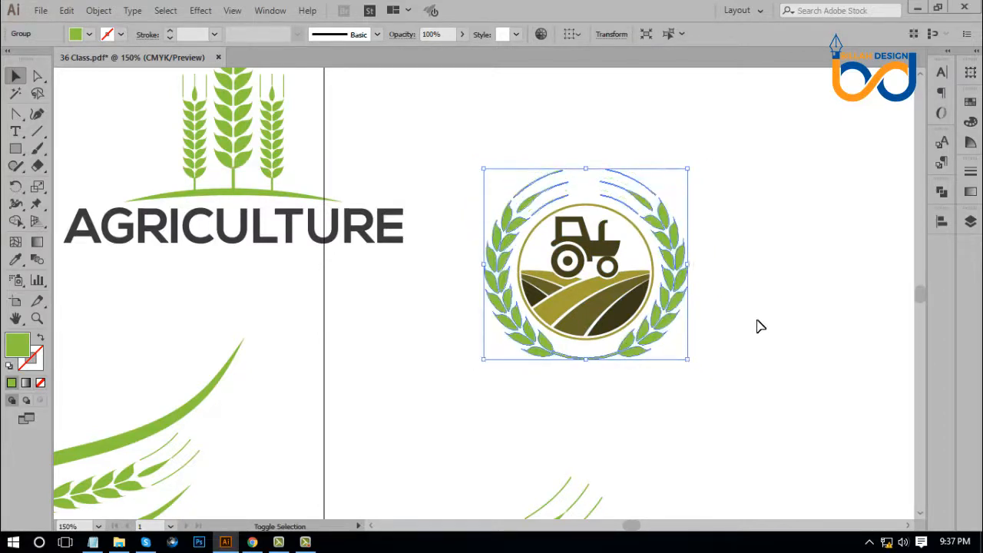
left_click(765, 350)
key("ctrl+minus")
key("ctrl+minus")
key("ctrl+minus")
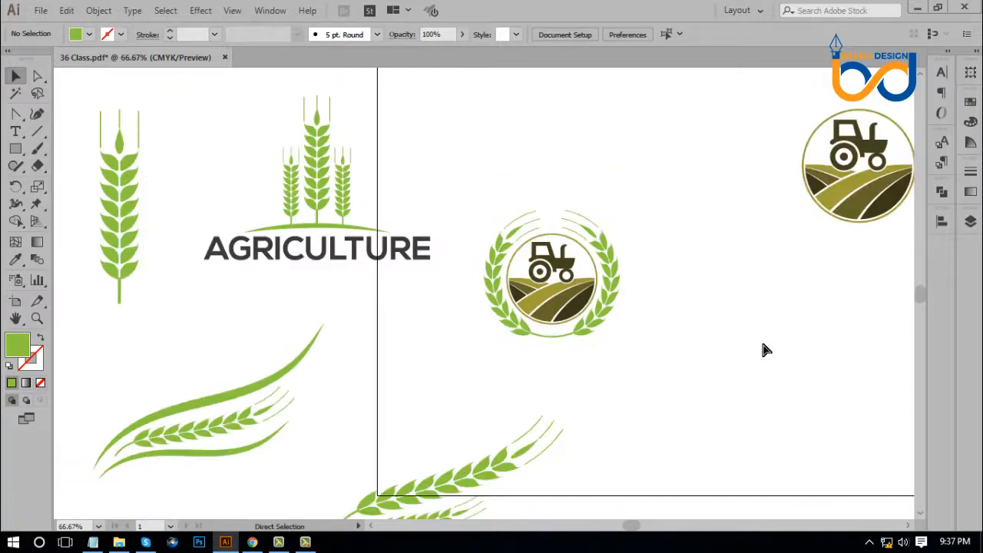
Duplicate the tractor emblem from the artboard's upper right corner and place the copy beside the wreath logo
key("ctrl+equal")
key("ctrl+equal")
left_click_drag(699, 364, 681, 336)
key("ctrl+minus")
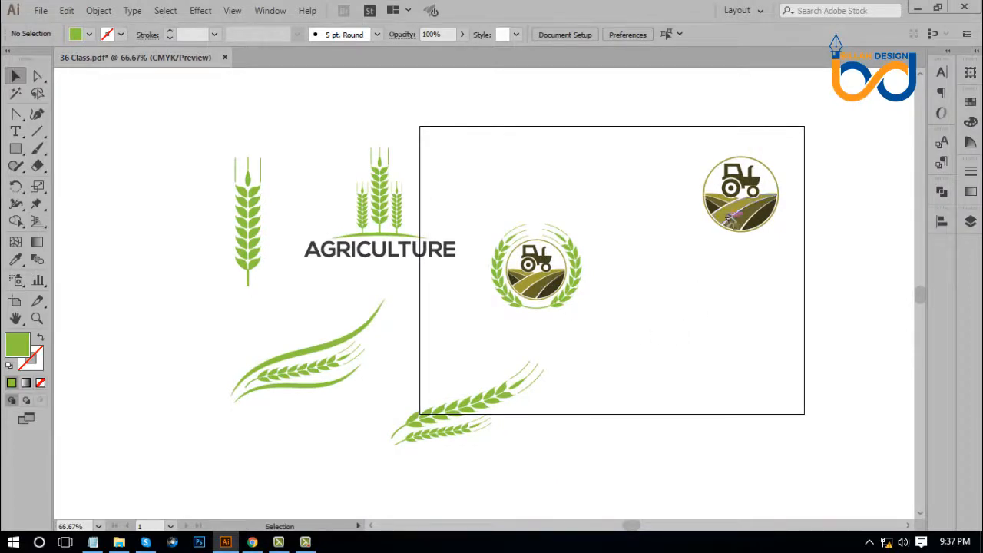
left_click_drag(731, 216, 640, 309)
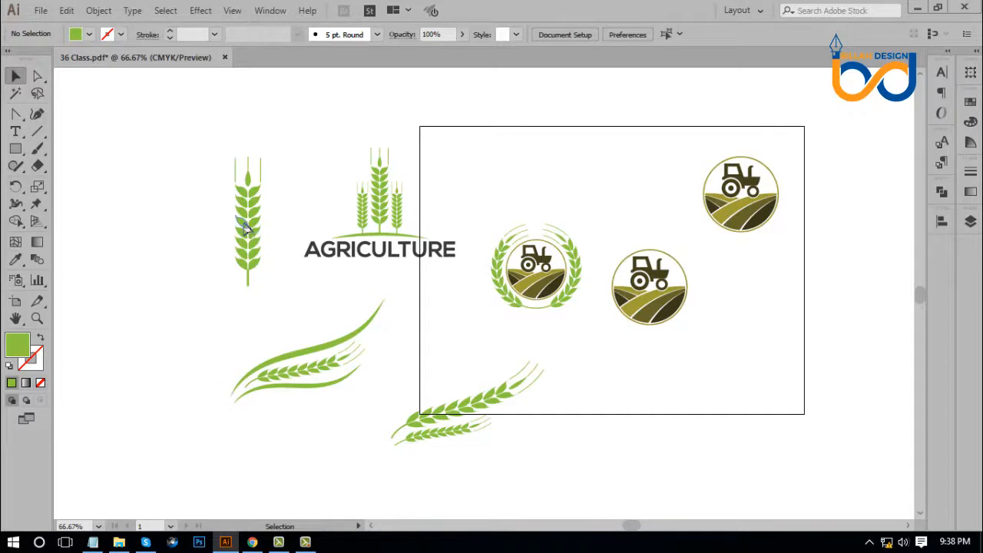
Move the single upright wheat stalk onto the artboard below the upper tractor emblem and scale it down
left_click_drag(246, 226, 740, 324)
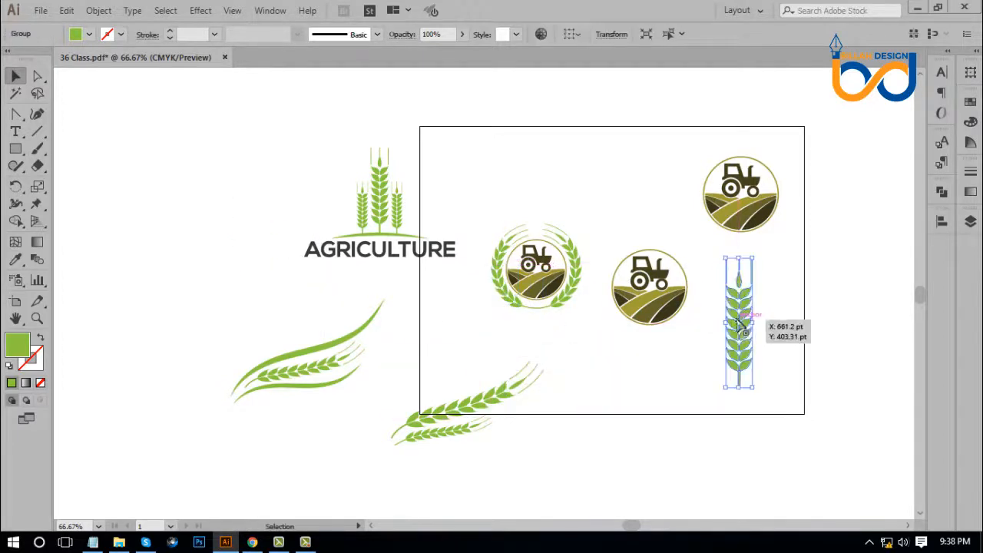
left_click_drag(740, 258, 739, 342)
left_click(789, 366)
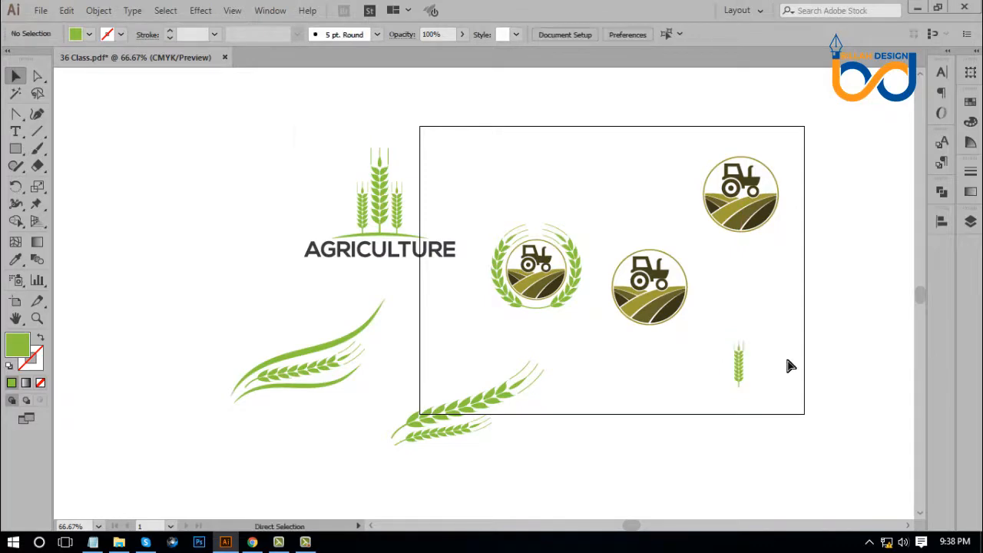
Place the wheat stalk in front of the tractor on the middle emblem, with its stem standing on the field
key("ctrl+plus")
key("ctrl+plus")
left_click_drag(794, 421, 555, 133)
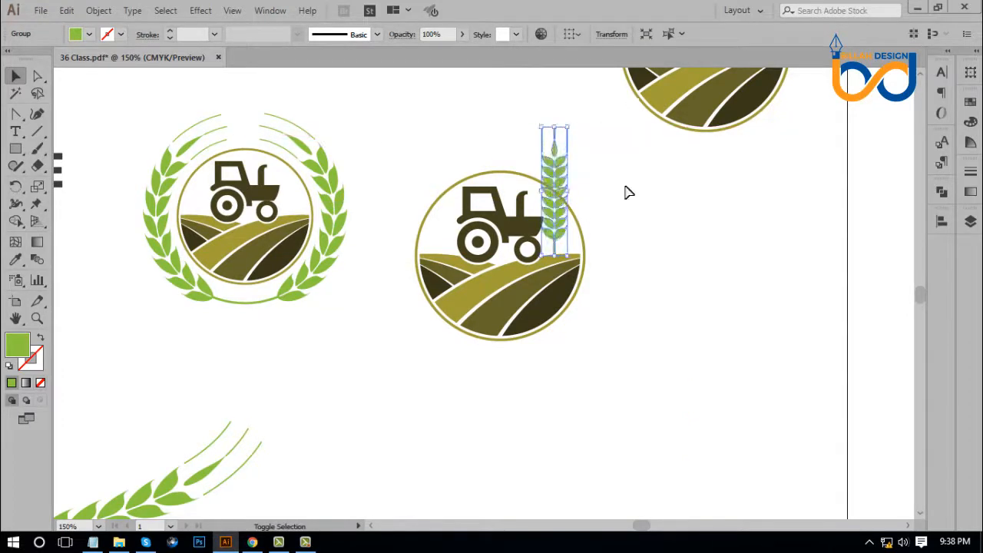
left_click(640, 260)
left_click_drag(640, 260, 644, 308)
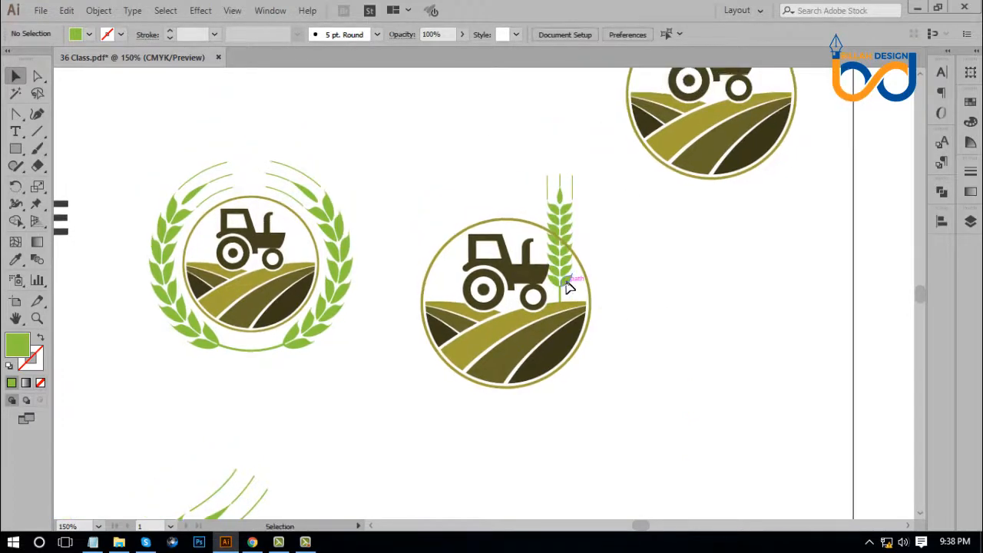
Duplicate the wheat stalk, scale the copy down, set it behind the tractor, and shift the tall stalk slightly right
left_click_drag(566, 281, 648, 283)
left_click_drag(641, 178, 641, 220)
left_click(665, 302)
left_click_drag(626, 290, 581, 290)
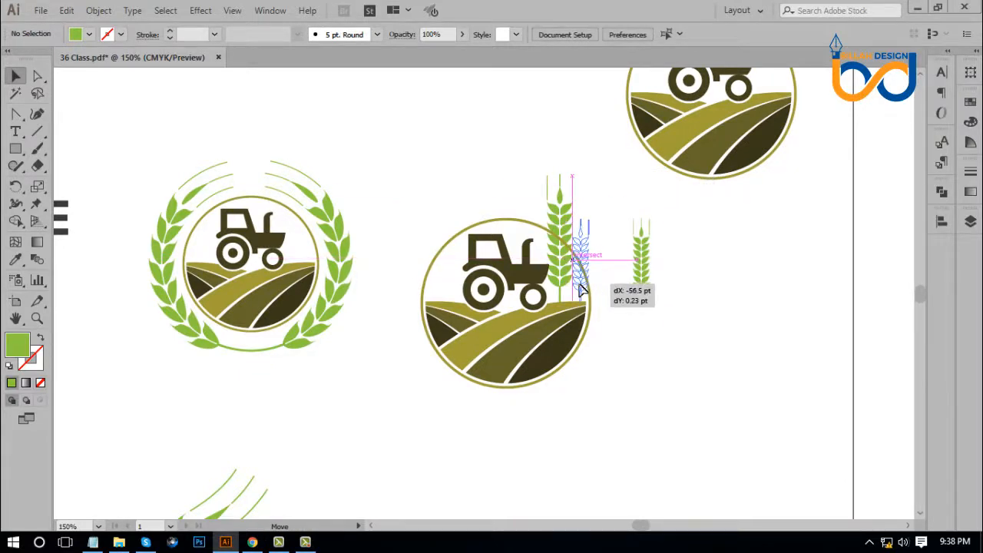
left_click_drag(575, 290, 491, 302)
left_click_drag(550, 213, 564, 246)
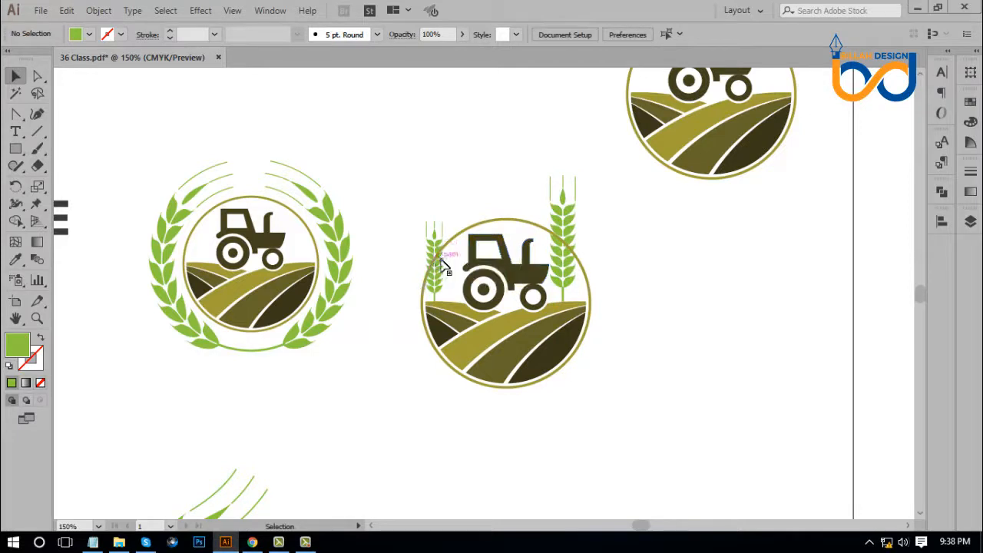
Move the small wheat stalk to the right of the tall one and shrink it to fit at the ring's edge
left_click_drag(430, 250, 585, 239)
left_click(613, 312)
mouse_move(578, 290)
left_mouse_down()
mouse_move(590, 285)
mouse_move(581, 285)
left_mouse_up()
left_click(671, 342)
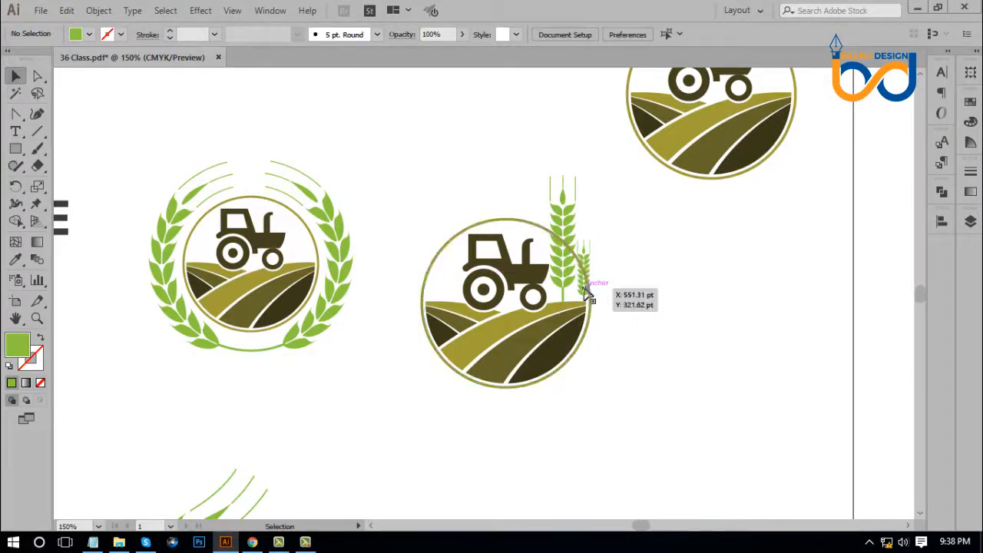
left_click(583, 291)
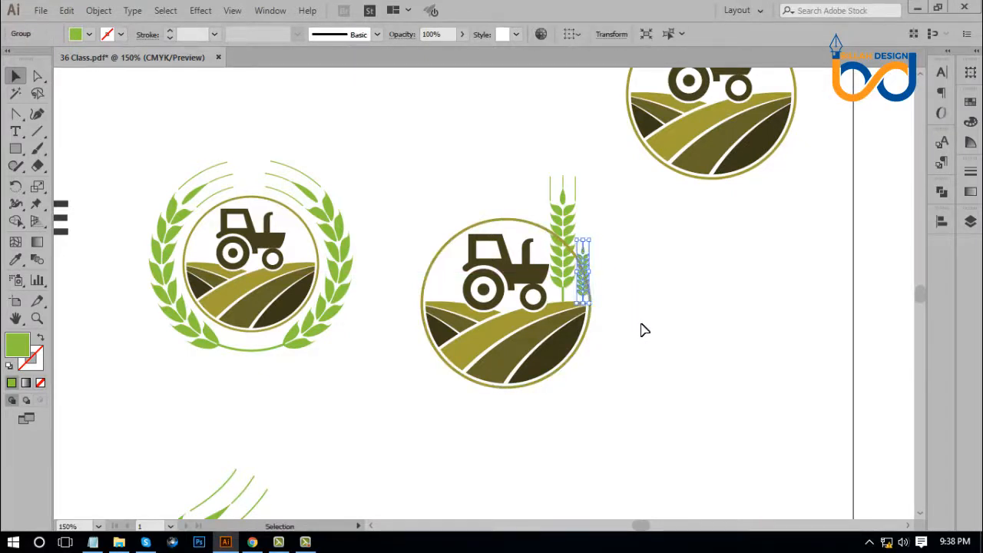
left_click(653, 347)
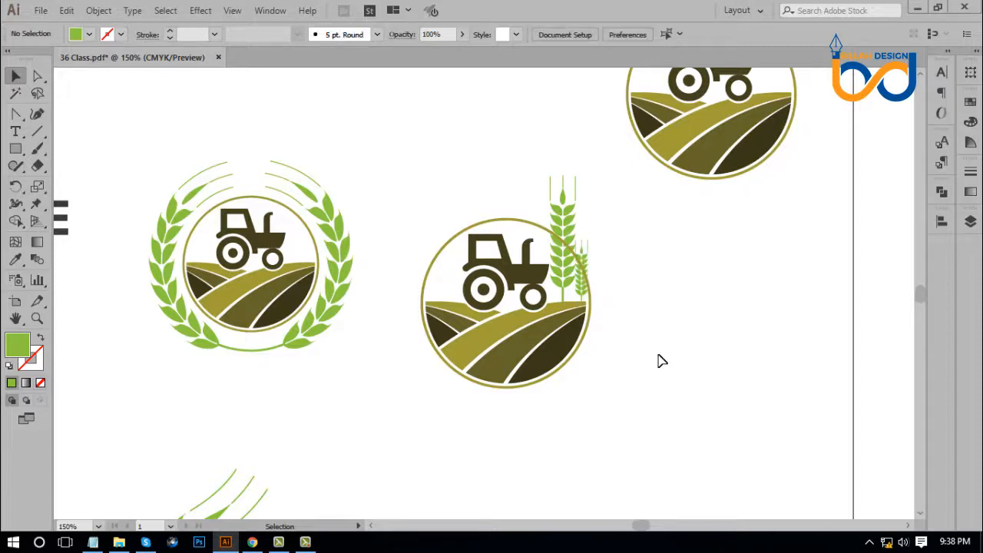
Draw a green rectangle over the ring section that crosses the two wheat stalks
key("ctrl+plus")
key("ctrl+plus")
key("ctrl+plus")
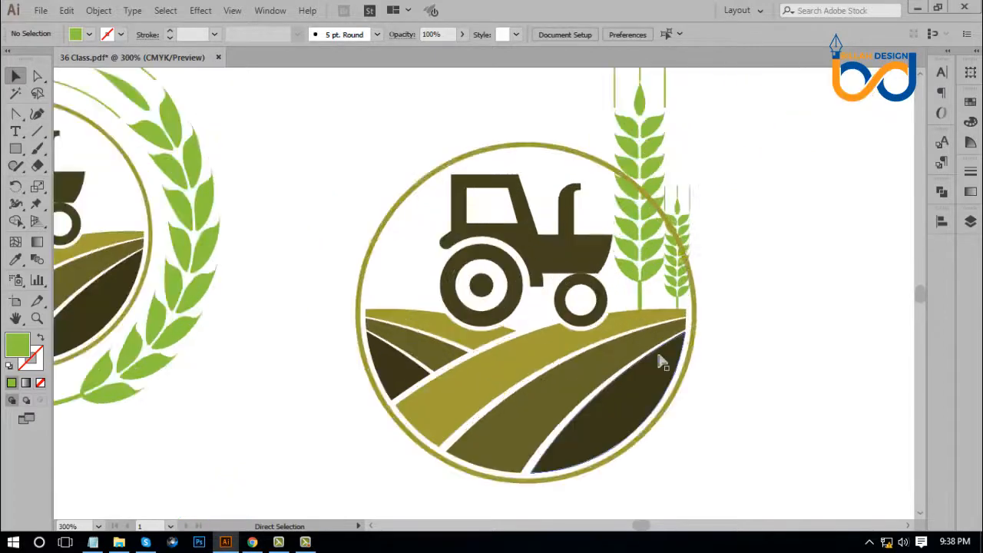
left_click_drag(801, 302, 708, 335)
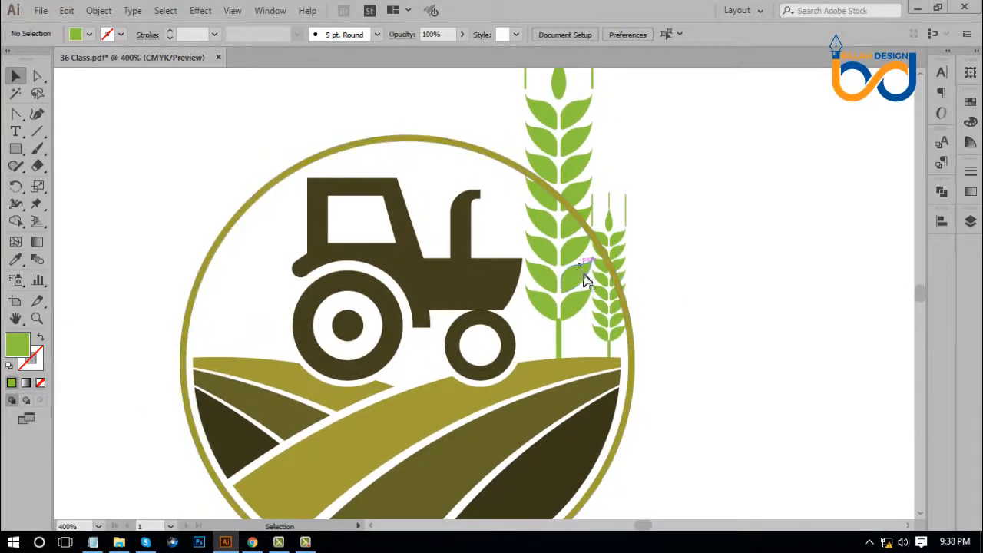
left_click_drag(672, 361, 670, 350)
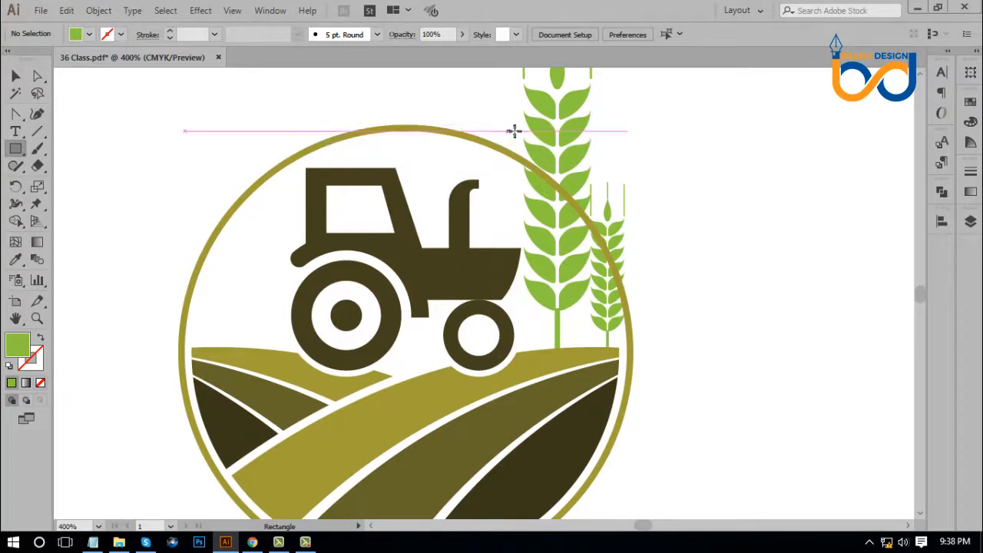
left_click_drag(514, 117, 626, 374)
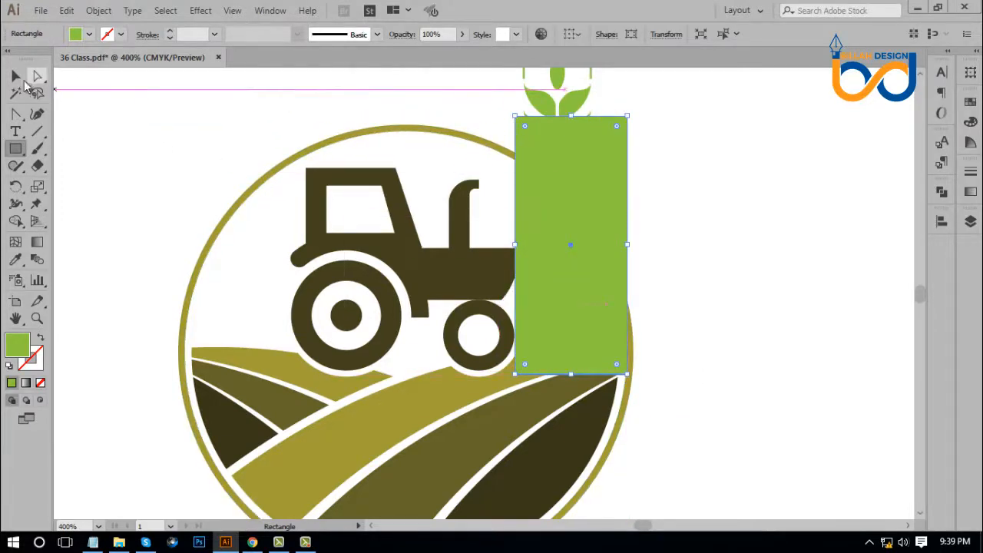
left_click(16, 76)
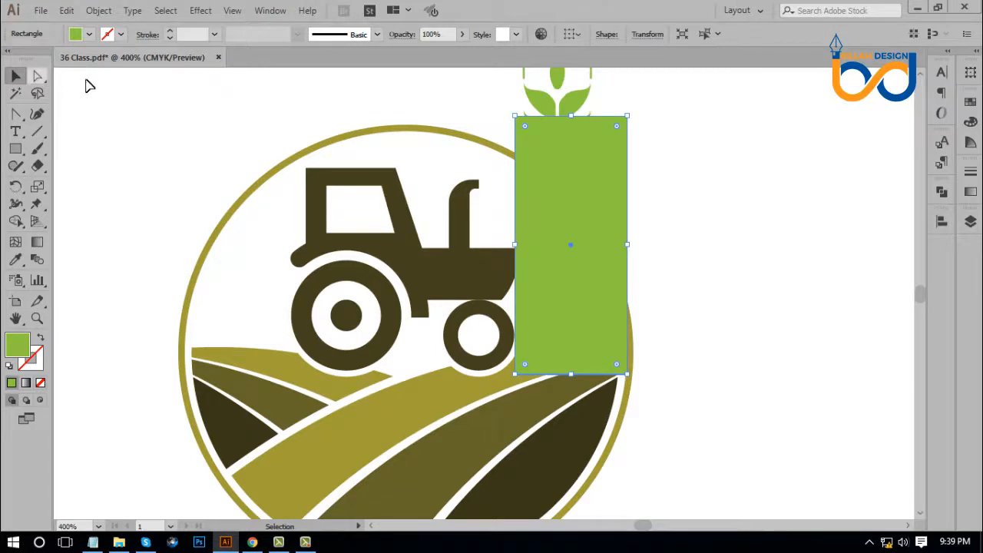
left_click(331, 144, "shift")
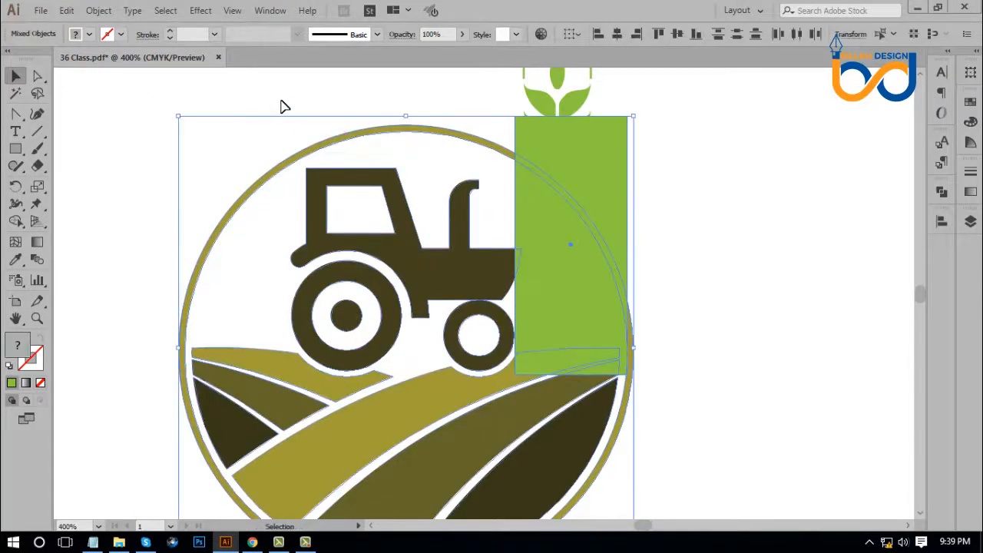
left_click(284, 106)
left_click(37, 76)
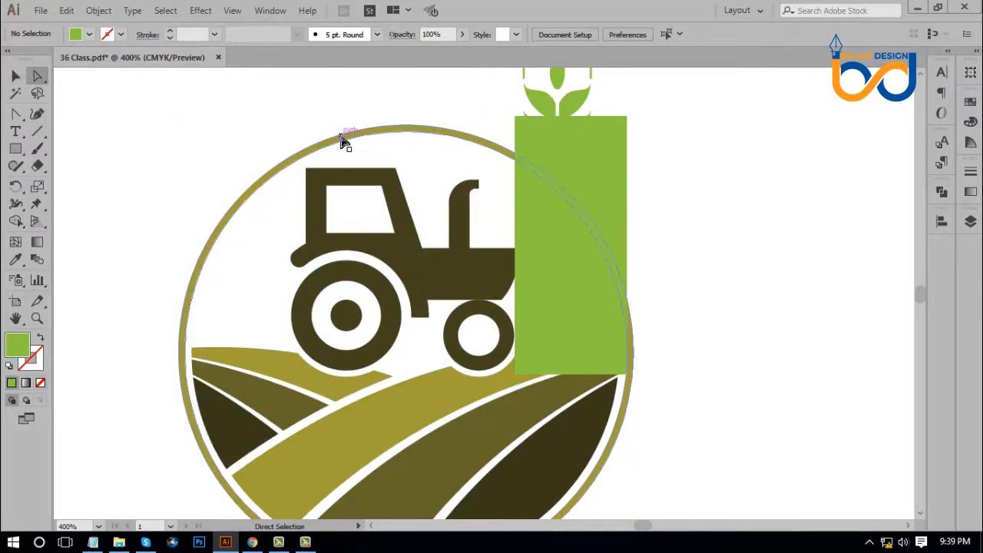
left_click(346, 145)
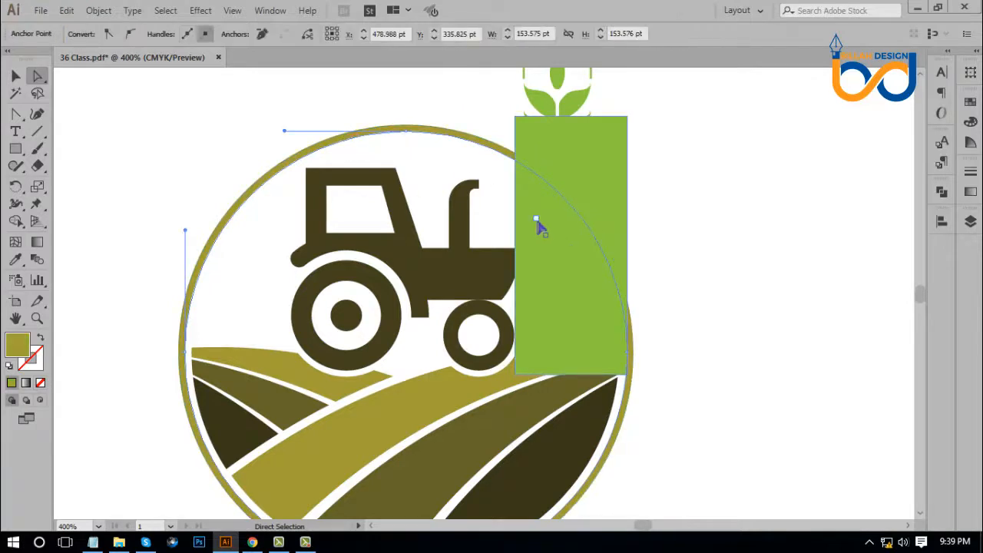
left_click(542, 229, "shift")
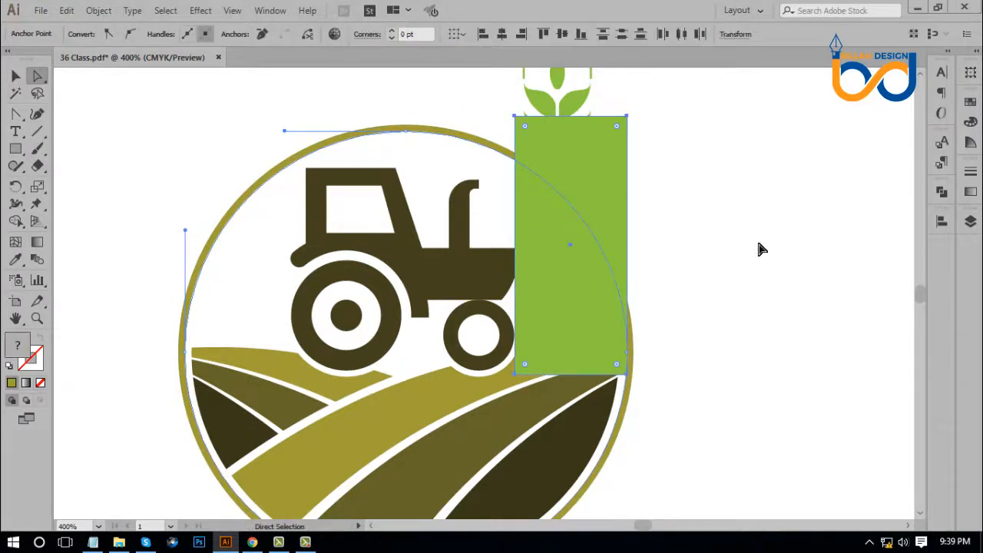
left_click(760, 248)
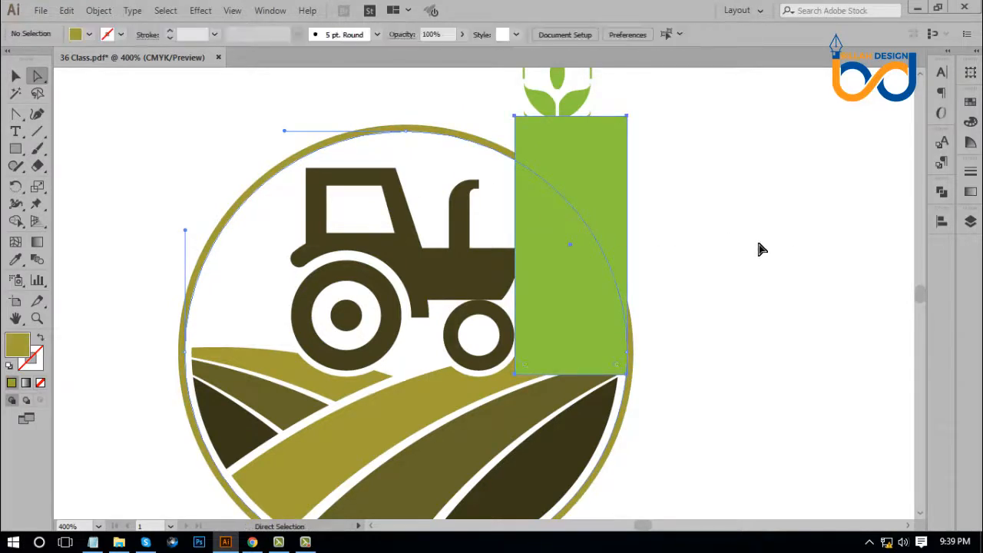
Ungroup the tractor emblem so its outer ring can be selected separately
left_click(282, 168)
right_click(280, 164)
left_click(318, 287)
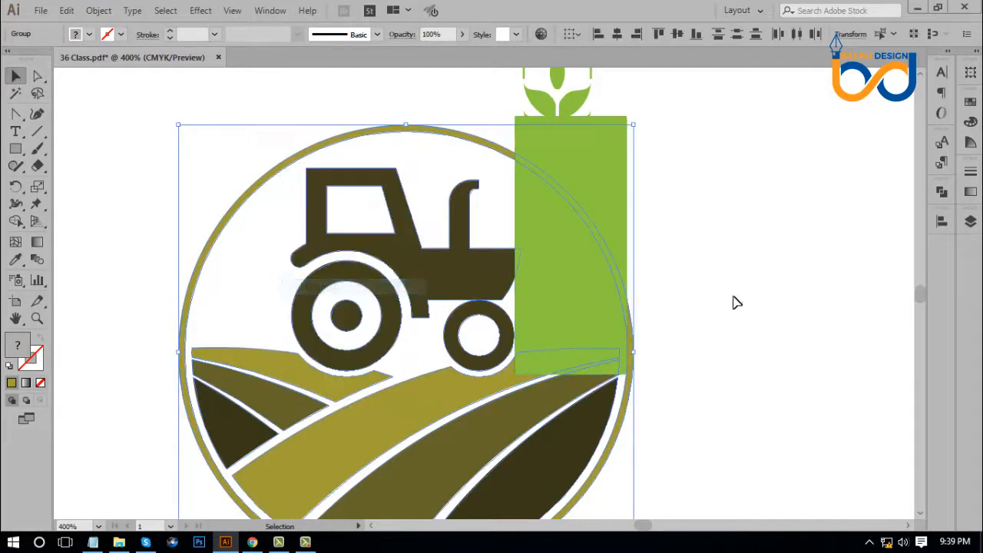
left_click(733, 302)
Cut the green rectangle out of the emblem's outer ring with Minus Front
left_click(492, 146)
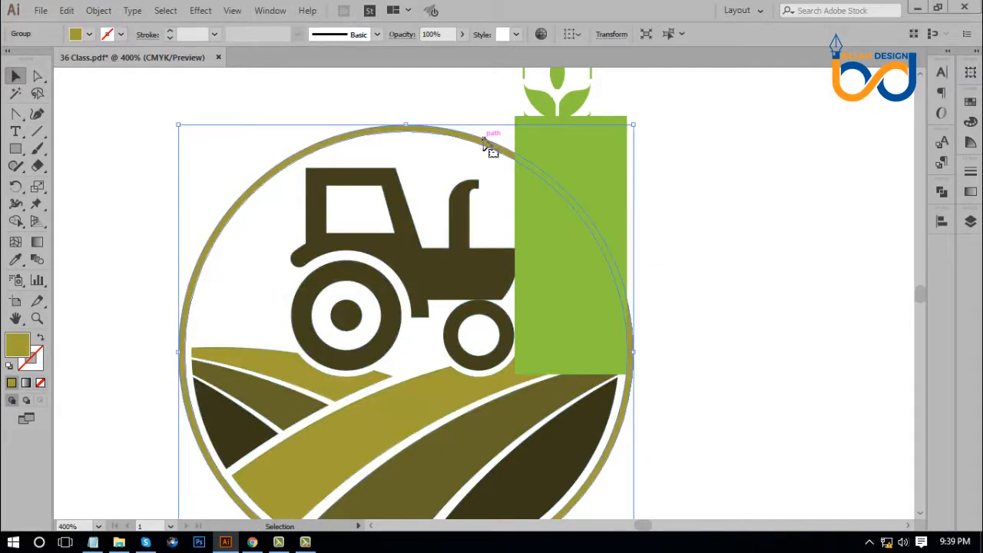
left_click(578, 175, "shift")
left_click(940, 194)
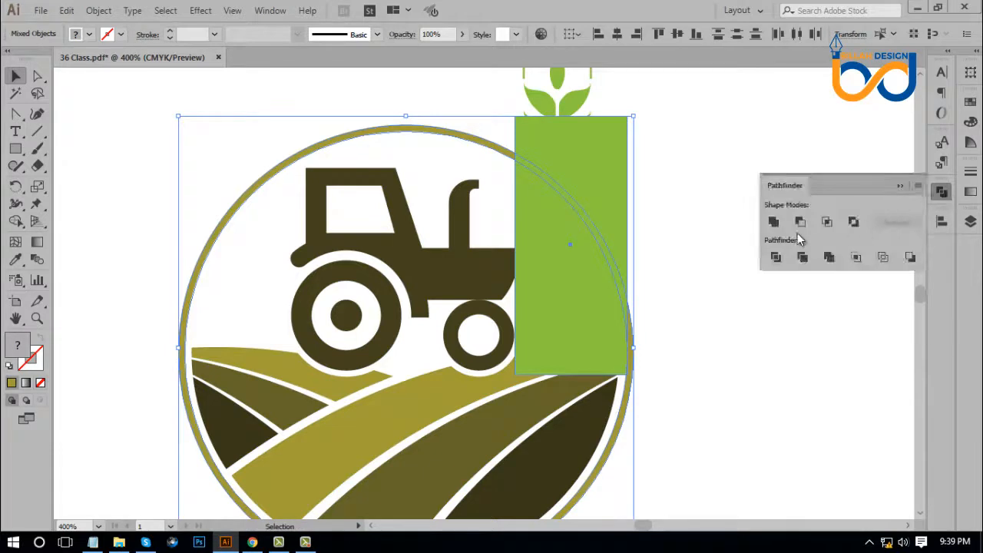
left_click(799, 222)
left_click(940, 195)
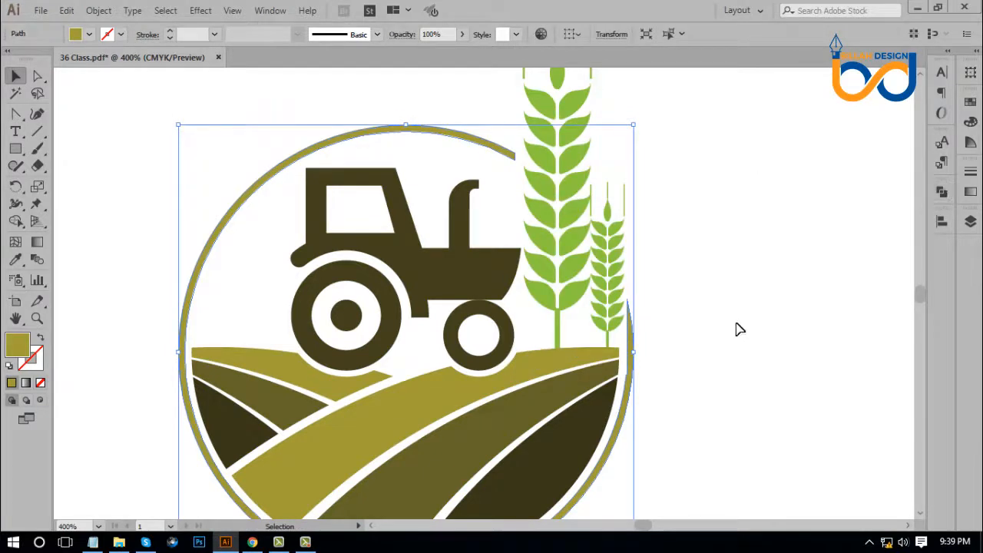
left_click(734, 329)
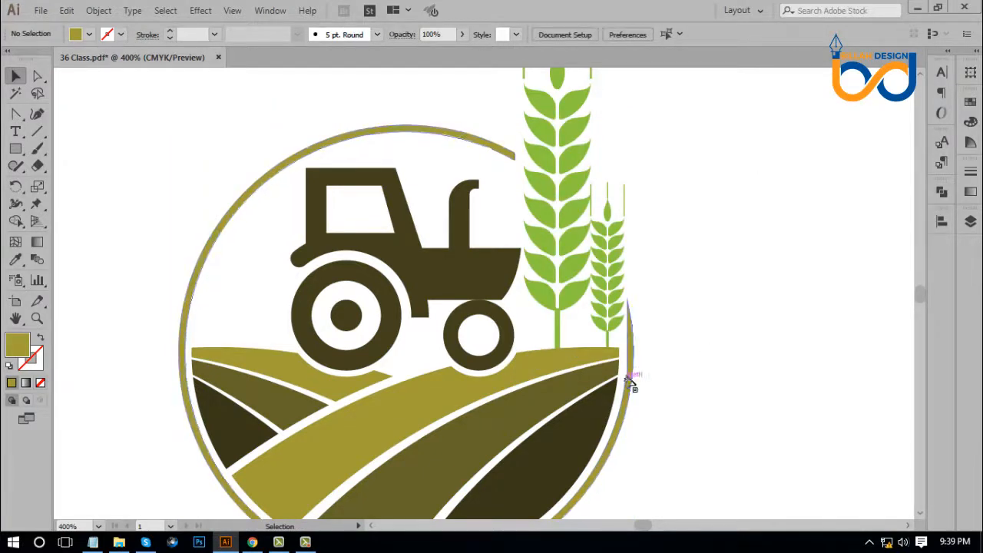
Undo the ring cut and delete the green rectangle covering the wheat stalks
key("ctrl+z")
left_click(711, 374)
left_click_drag(626, 269, 801, 266)
key("Delete")
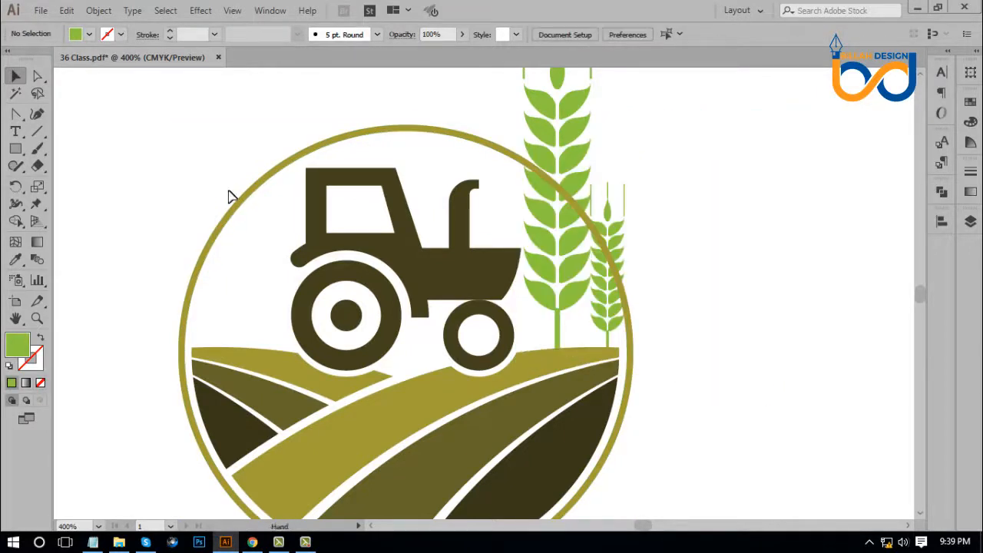
Draw a closed four-sided green shape with a slanted lower edge over the ring section crossing the wheat stalks, using the Pen tool
left_click(16, 115)
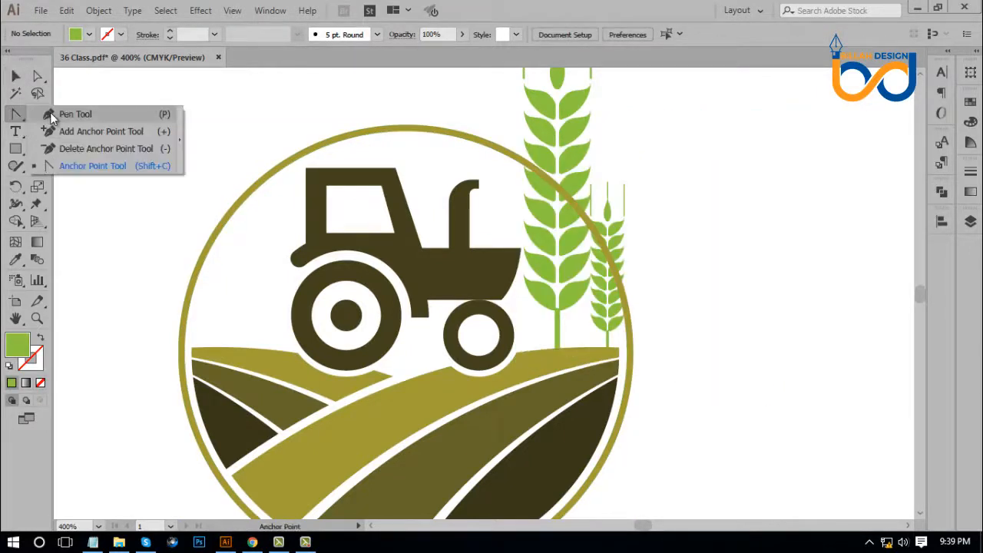
left_click(50, 112)
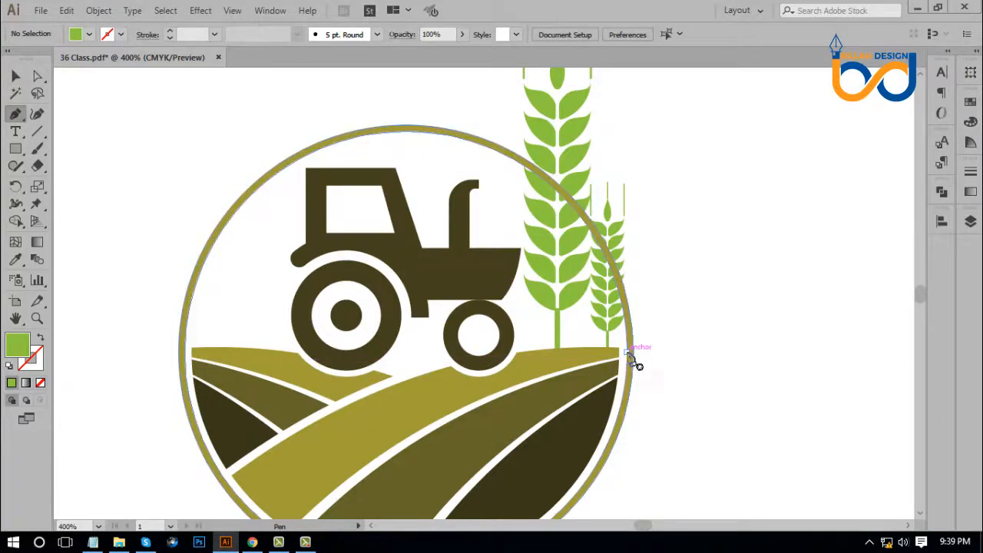
left_click(628, 352)
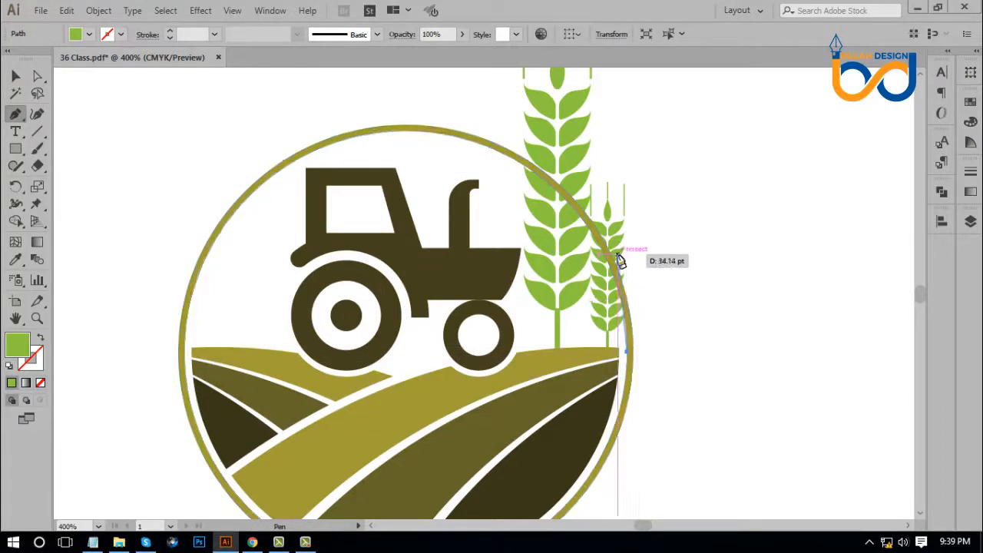
left_click(627, 89)
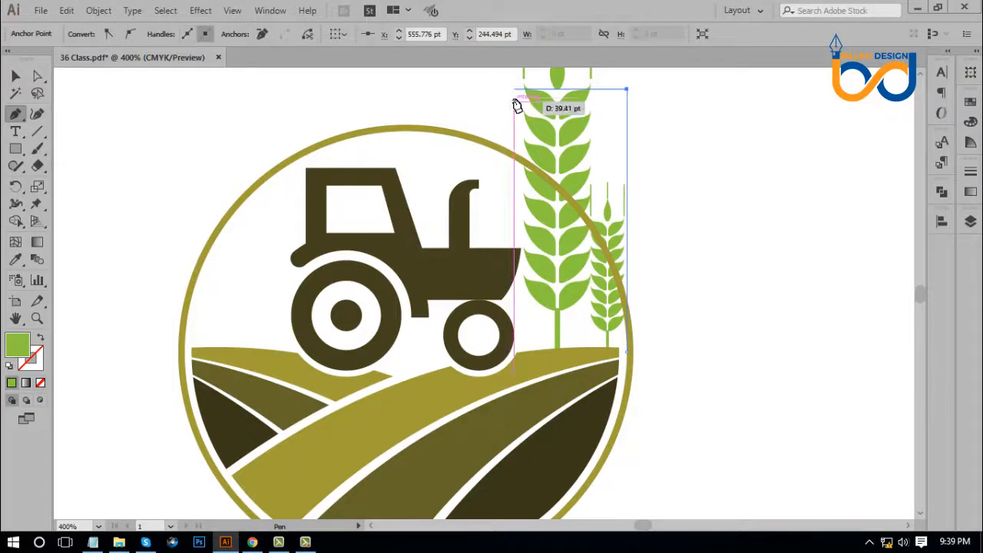
left_click(513, 90)
left_click(513, 290)
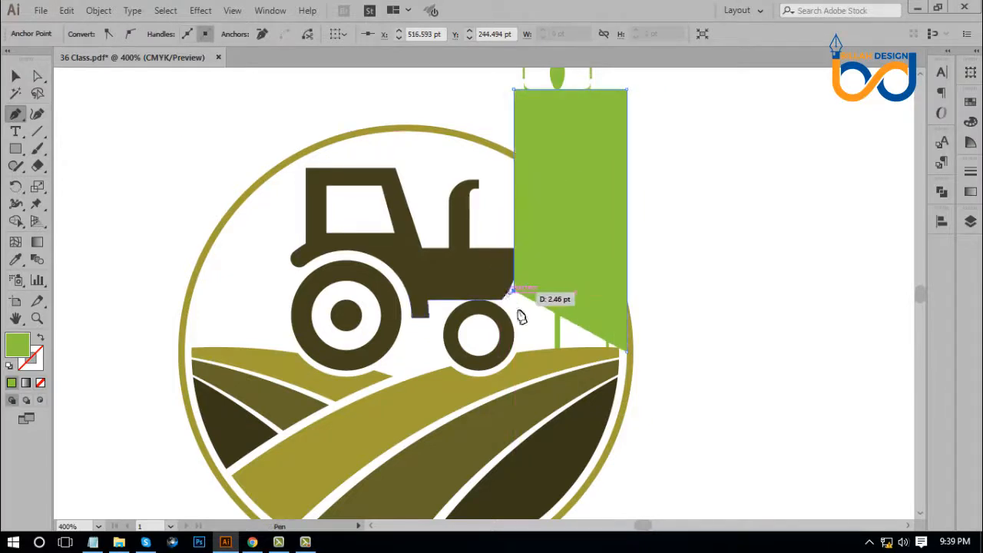
left_click(627, 353)
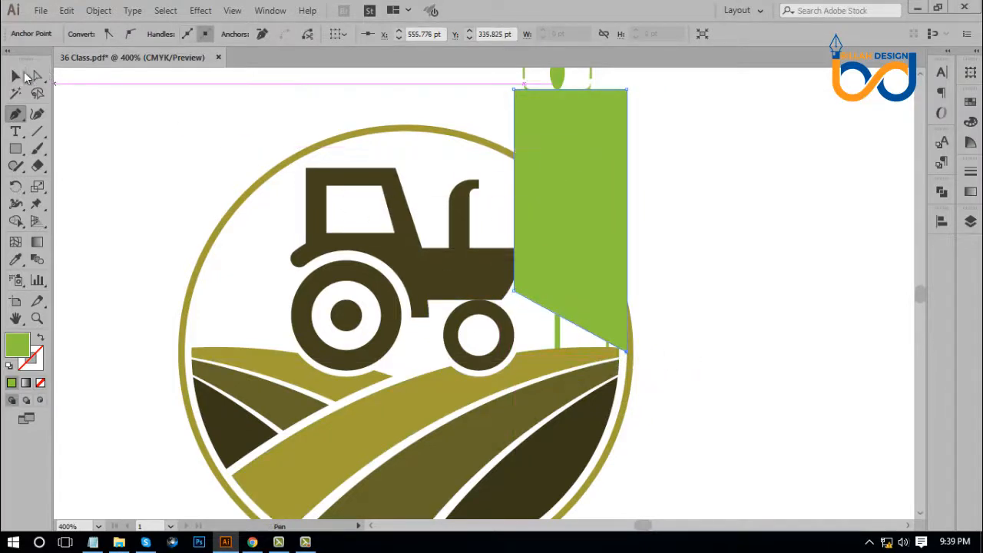
Cut the slanted green shape out of the emblem's outer ring with Minus Front
left_click(16, 76)
left_click(151, 120)
left_click(558, 160)
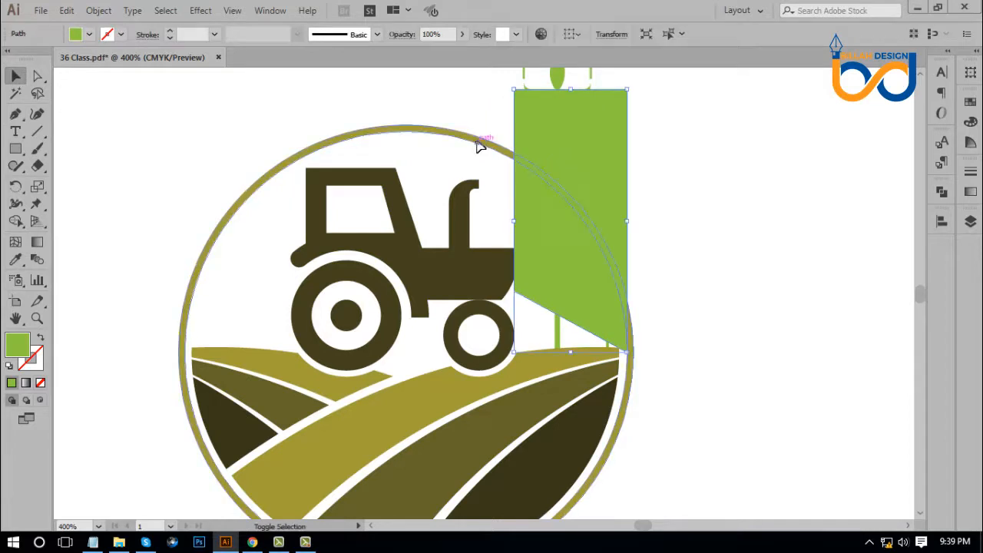
left_click(476, 145, "shift")
left_click(942, 192)
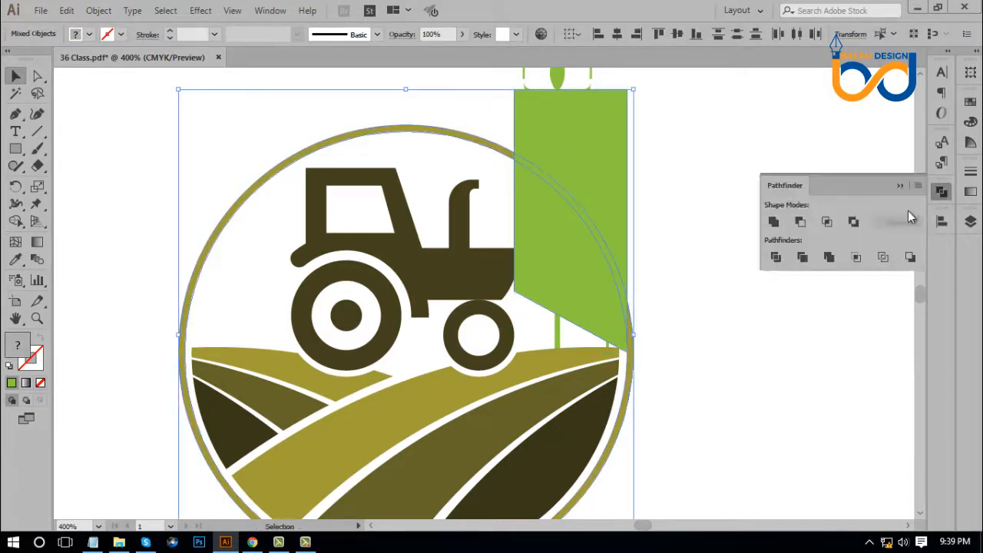
left_click(804, 223)
left_click(824, 279)
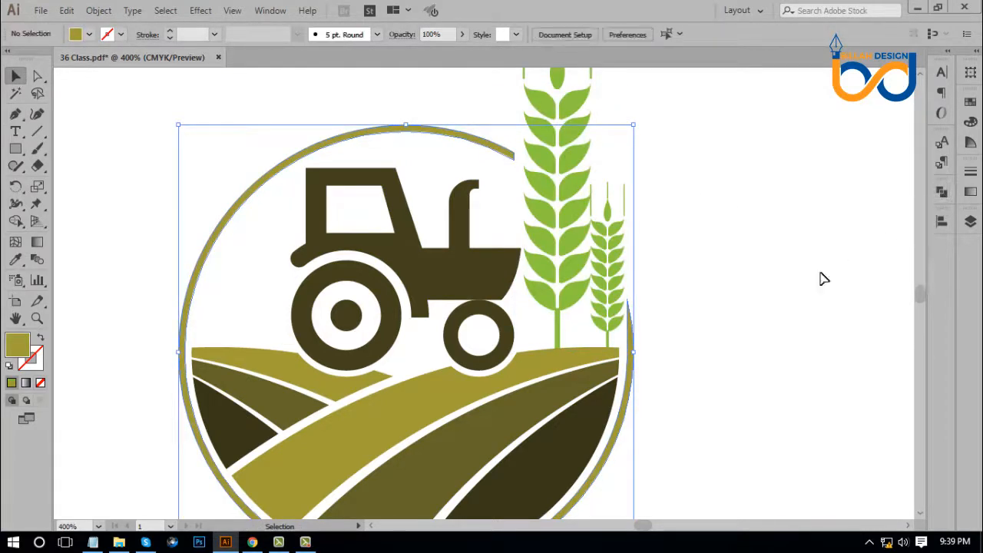
left_click_drag(752, 319, 764, 320)
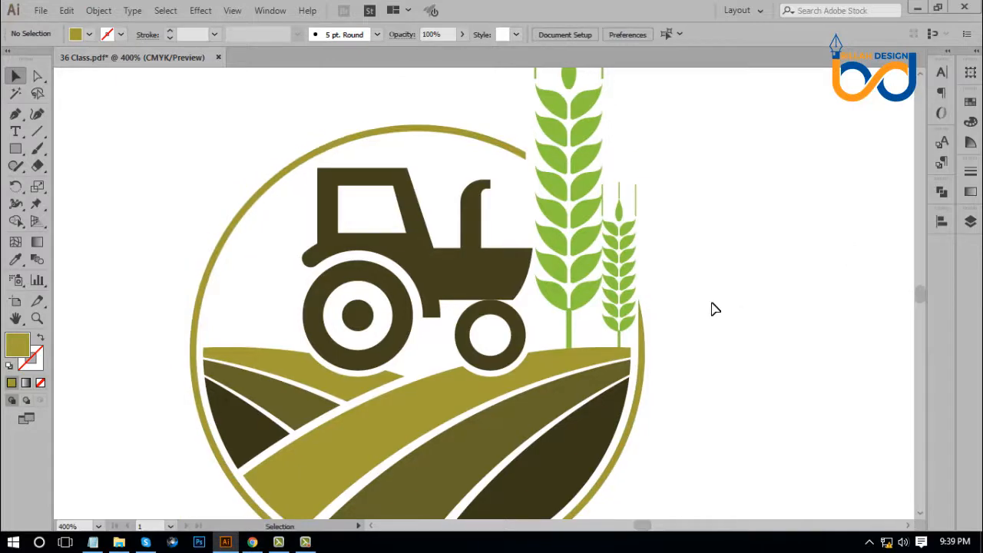
left_click(627, 318)
left_click(660, 314)
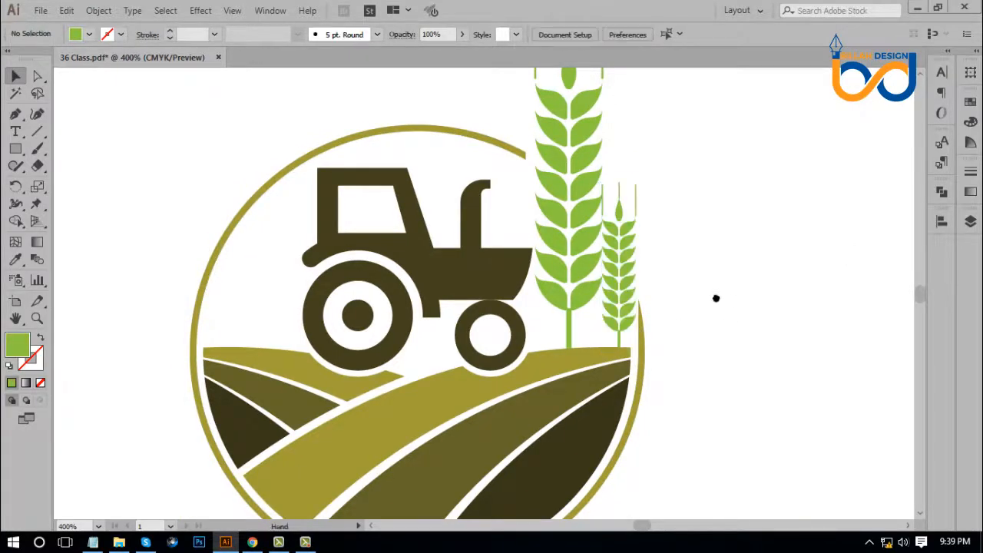
Scale the taller wheat stalk down slightly and shift it a little toward the tractor, keeping its base on the field
left_click_drag(716, 298, 701, 298)
key("ctrl+minus")
key("ctrl+minus")
key("ctrl+minus")
key("ctrl+plus")
key("ctrl+plus")
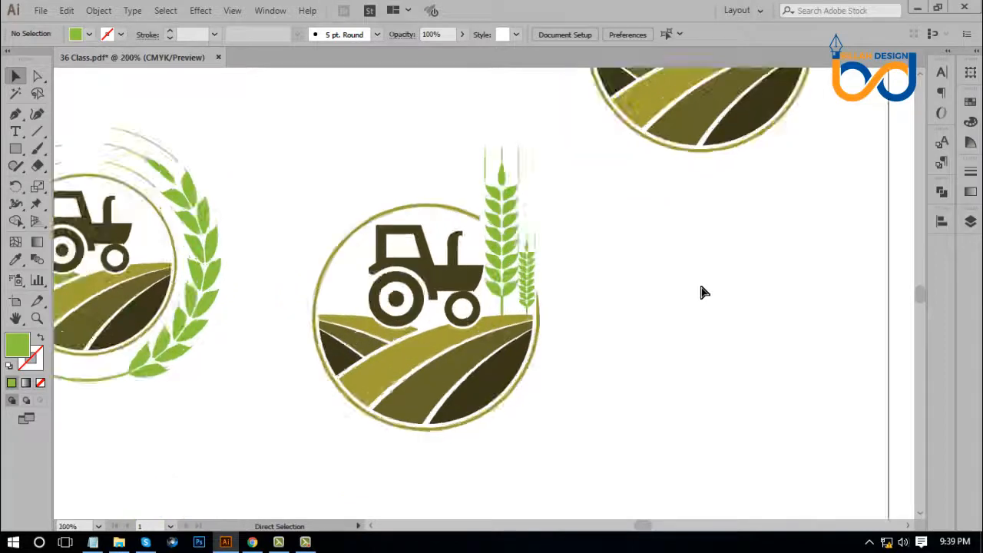
left_click(516, 198)
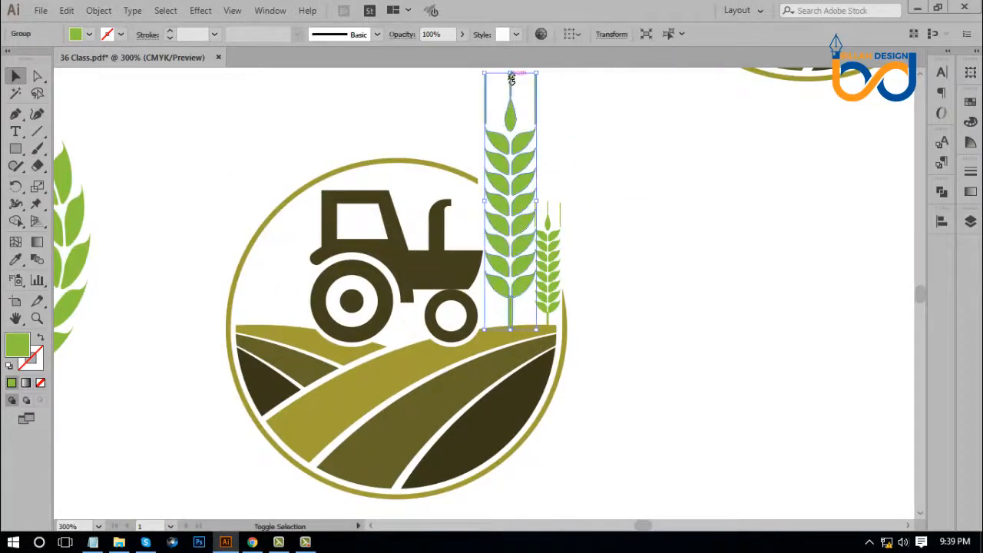
left_click_drag(512, 78, 509, 98)
left_click(632, 208)
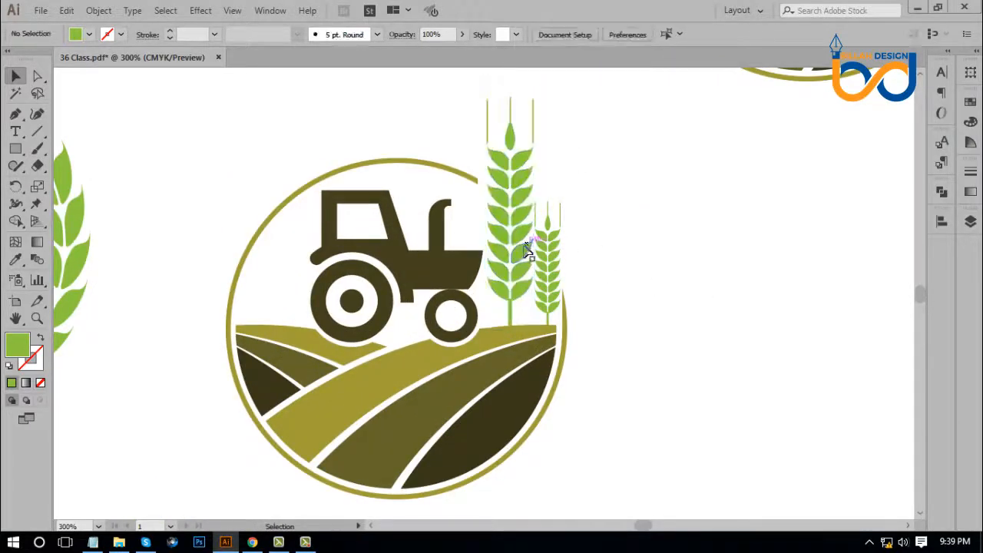
left_click(525, 244)
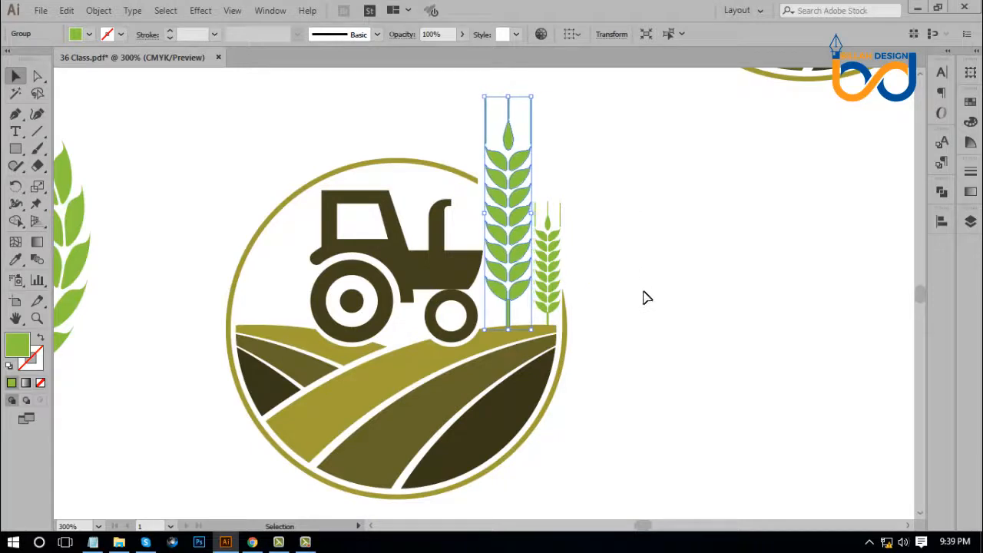
left_click(644, 295)
left_click(548, 288)
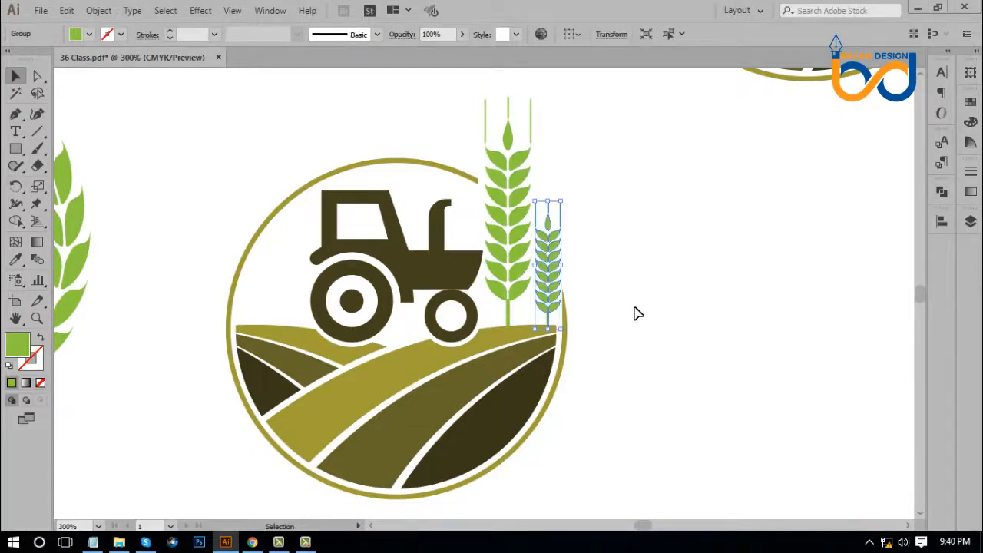
left_click(651, 335)
Group the open-ring tractor emblem together with its two wheat stalks
key("ctrl+minus")
key("ctrl+minus")
key("ctrl+minus")
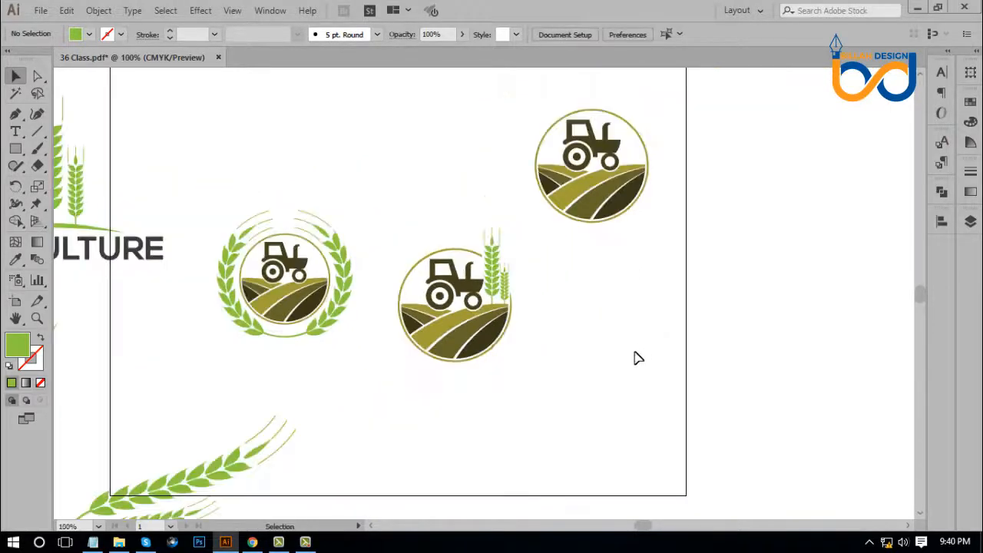
left_click_drag(585, 380, 599, 375)
left_click_drag(543, 239, 543, 241)
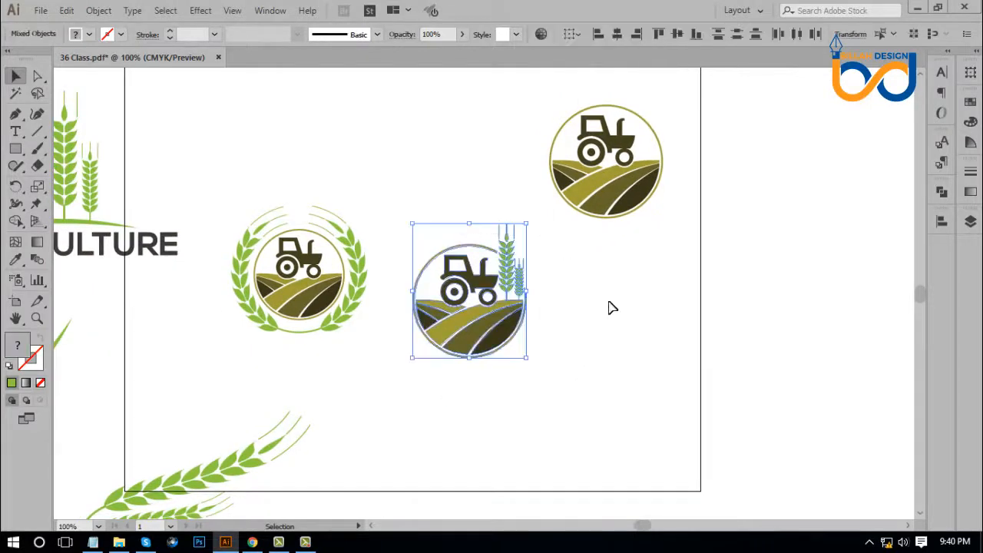
key("a")
key("ctrl+g")
left_click(618, 325)
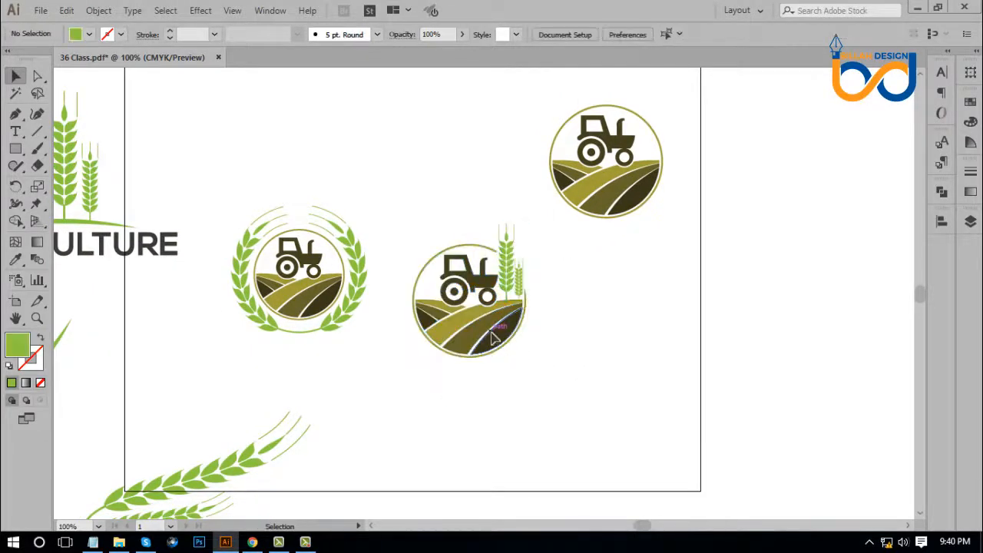
Move the wreath emblem and the wheat-stalk emblem up into a row beside the plain tractor emblem
left_click_drag(493, 332, 482, 225)
left_click(563, 307)
key("ctrl+minus")
key("ctrl+minus")
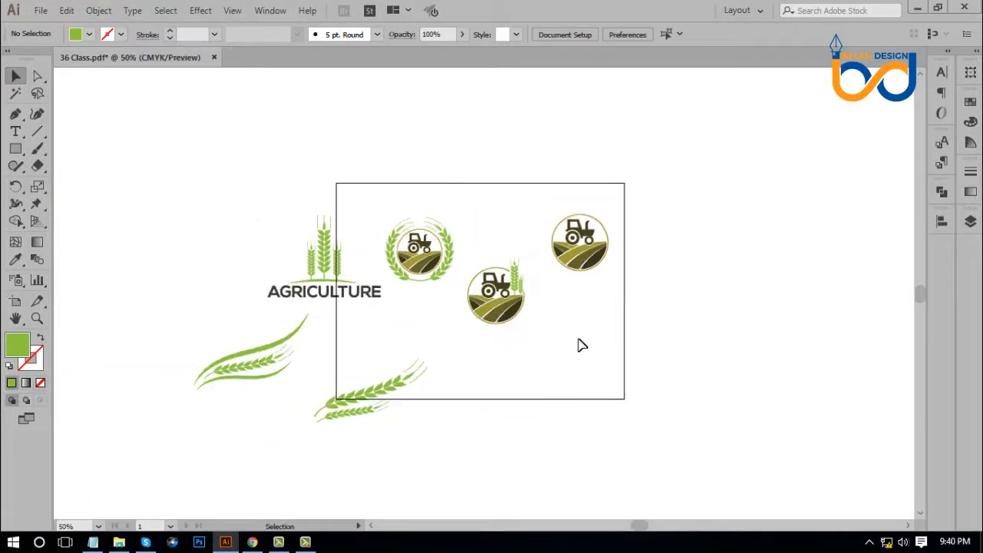
key("ctrl+plus")
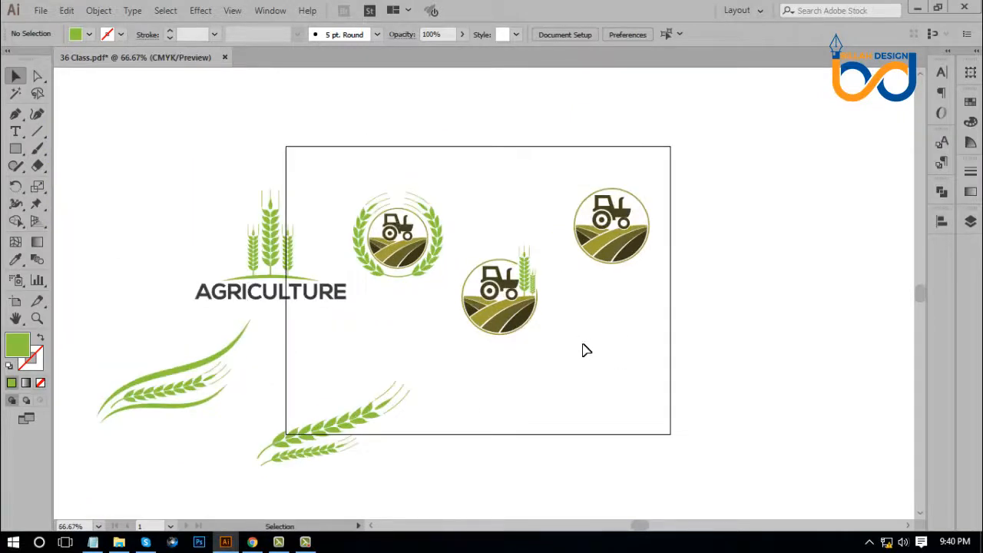
left_click_drag(584, 347, 573, 331)
left_click_drag(522, 300, 529, 238)
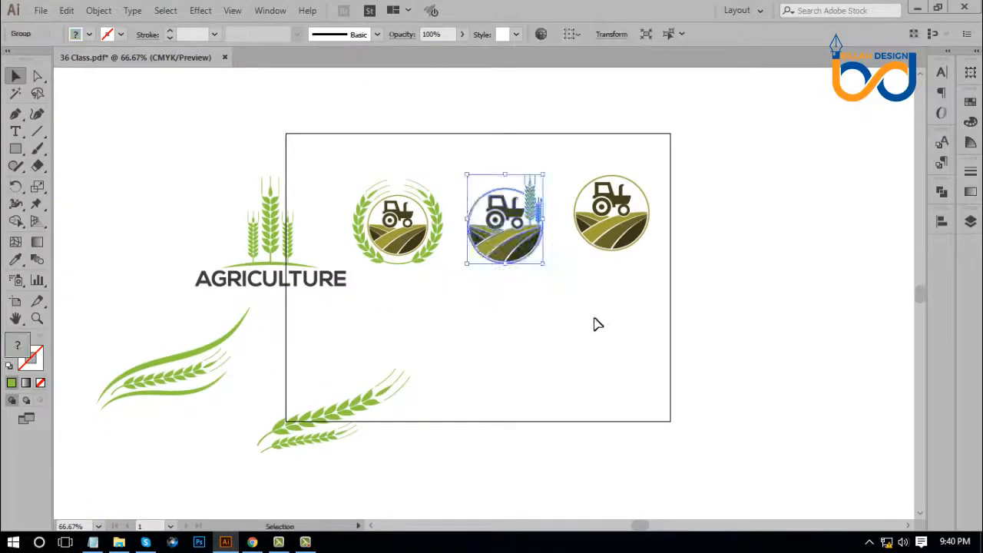
left_click(594, 324)
Move the AGRICULTURE logo, the slanted pair of wheat stalks and the curved-leaf wheat design onto the artboard below the emblems
left_click_drag(311, 281, 628, 376)
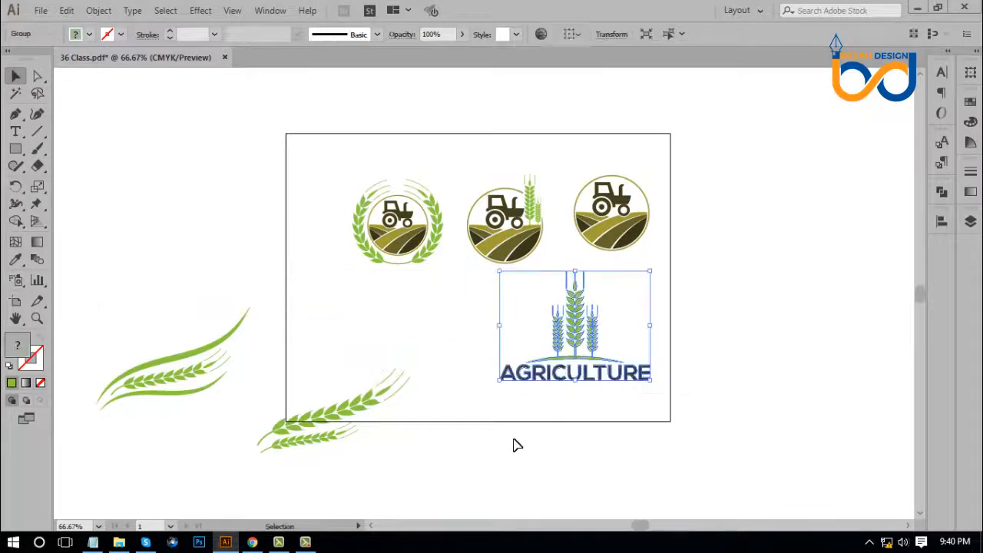
left_click_drag(351, 417, 470, 331)
left_click(516, 441)
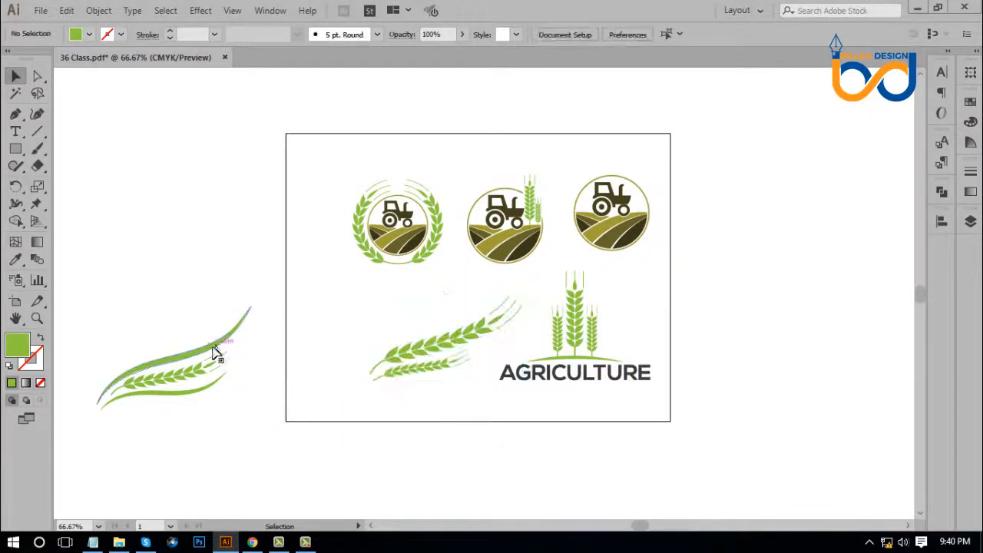
mouse_move(215, 351)
left_mouse_down()
mouse_move(384, 323)
mouse_move(419, 298)
left_mouse_up()
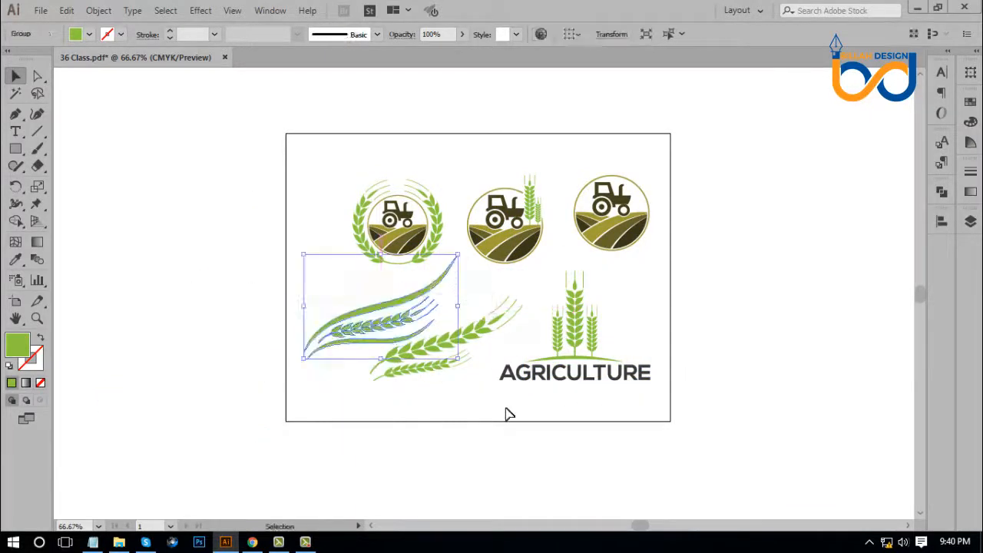